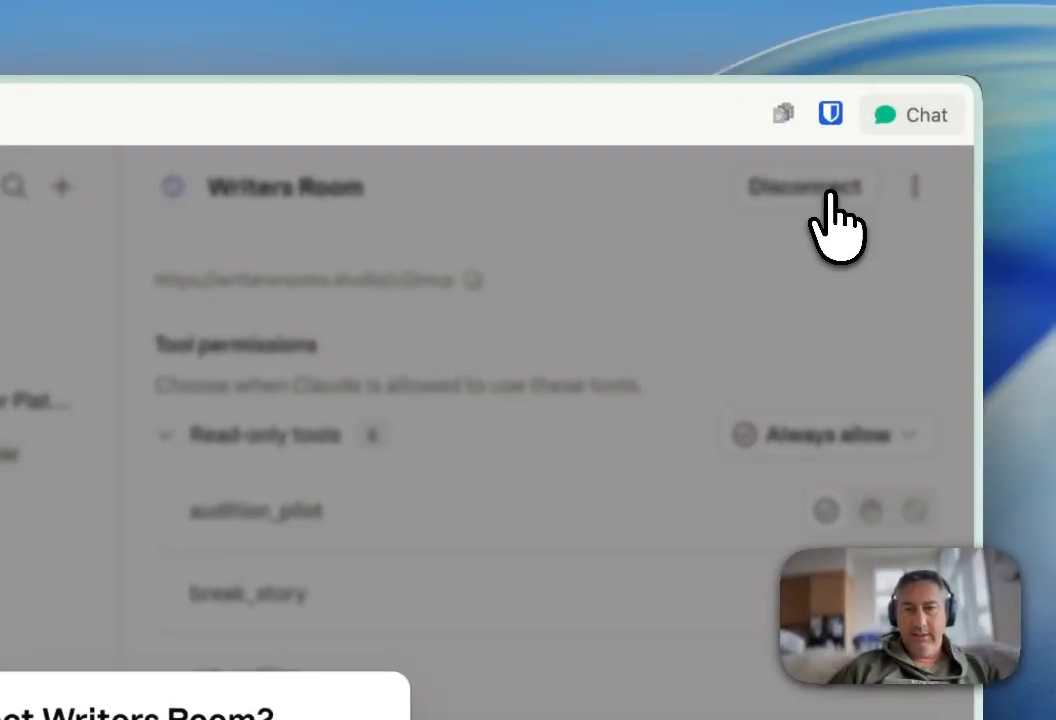
Disconnect the existing Writers Room connector and remove it from Claude's connector list.
click(335, 495)
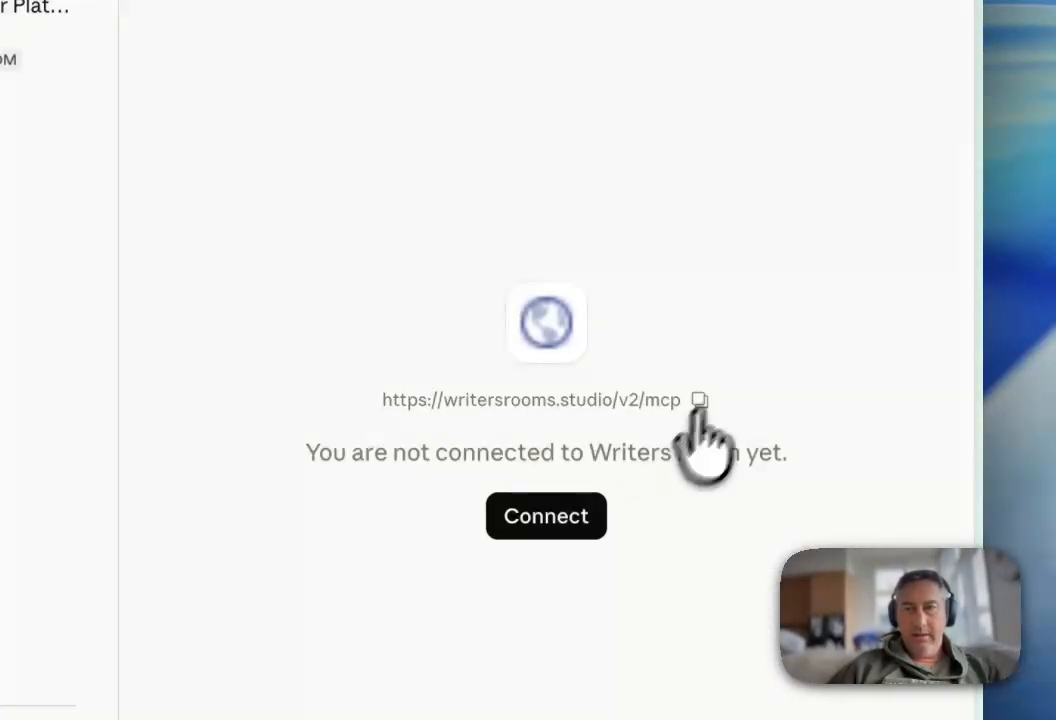
click(914, 186)
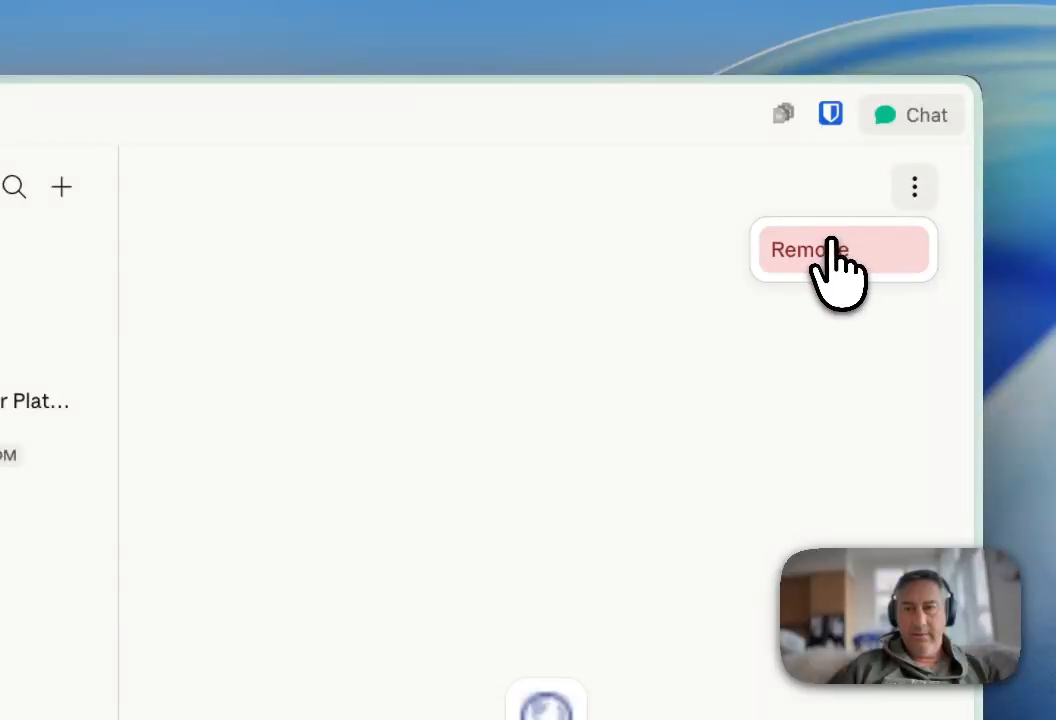
click(832, 250)
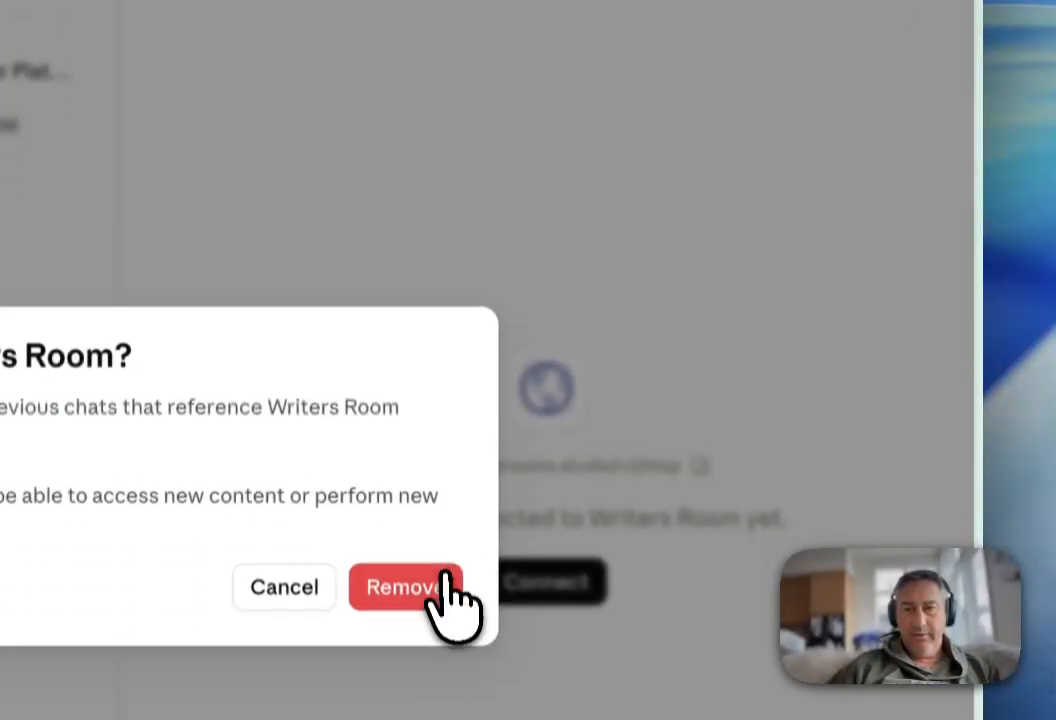
click(438, 580)
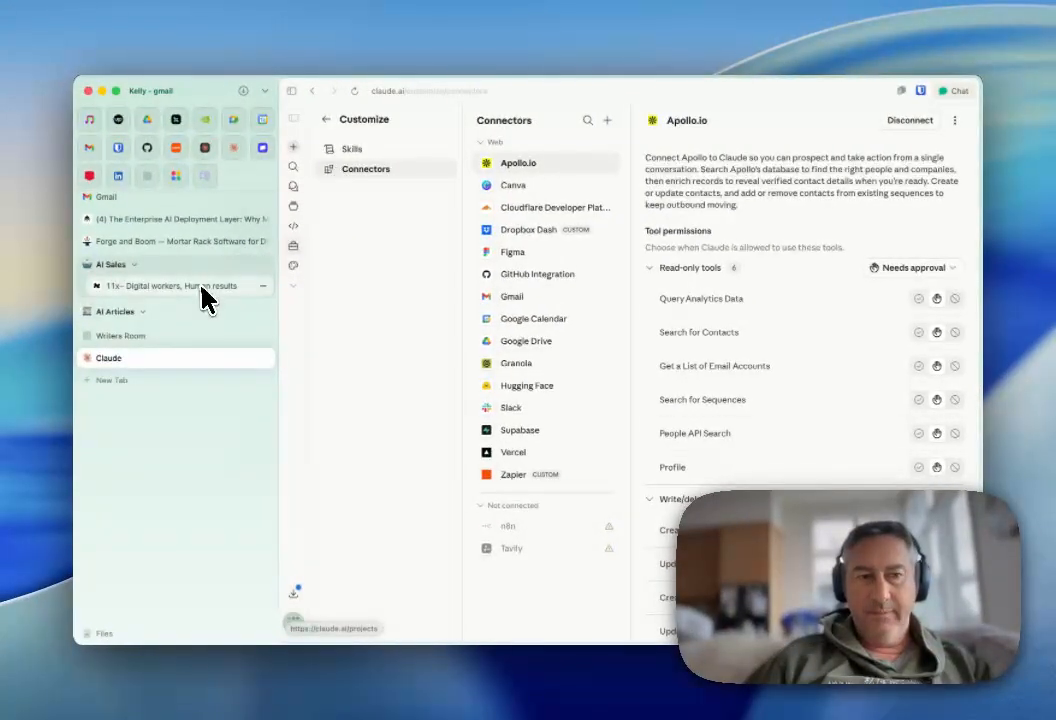
Switch to the Writers Room site and load its main stories page at writersrooms.studio.
click(143, 338)
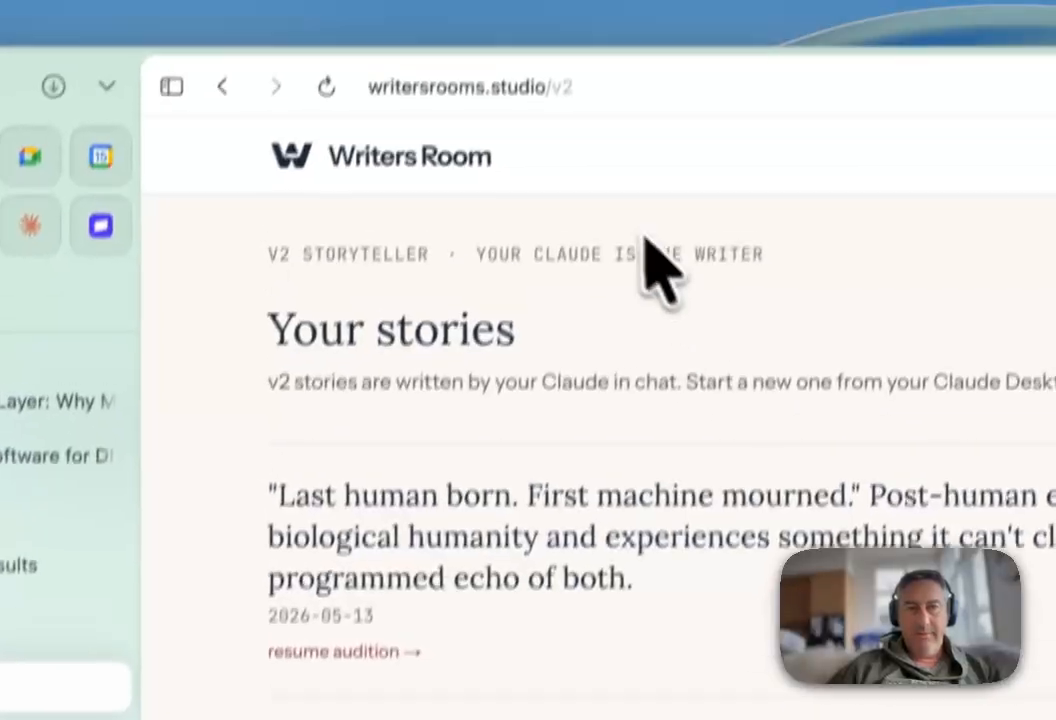
drag(552, 97, 634, 97)
key(BackSpace)
key(Return)
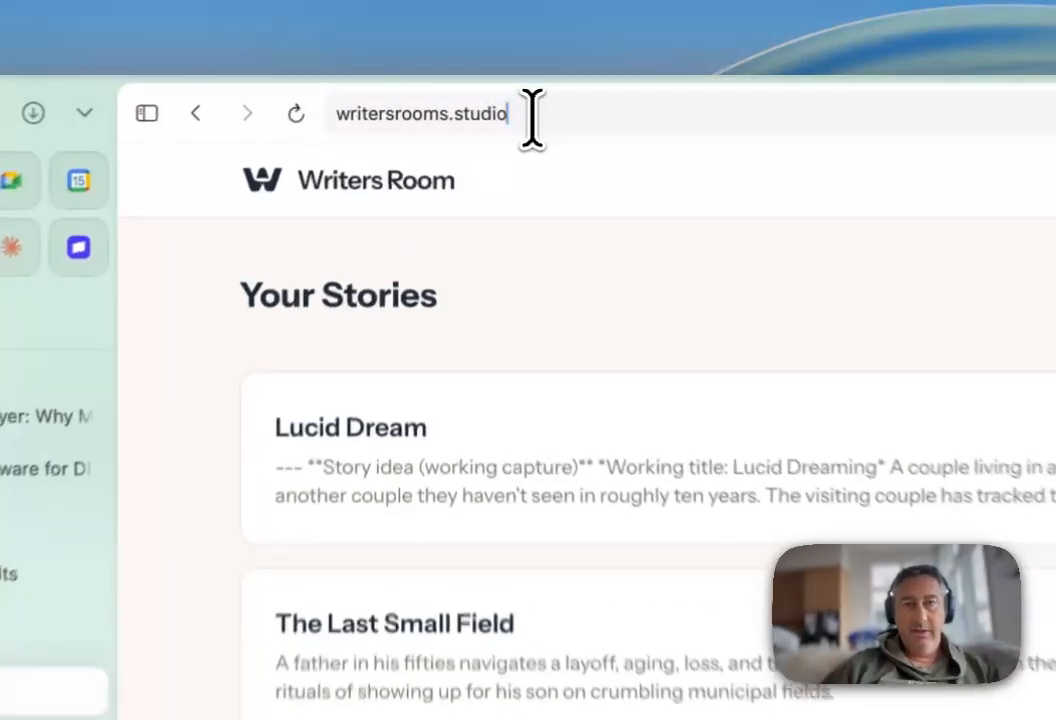
Load the v2 stories page at writersrooms.studio/v2.
click(452, 91)
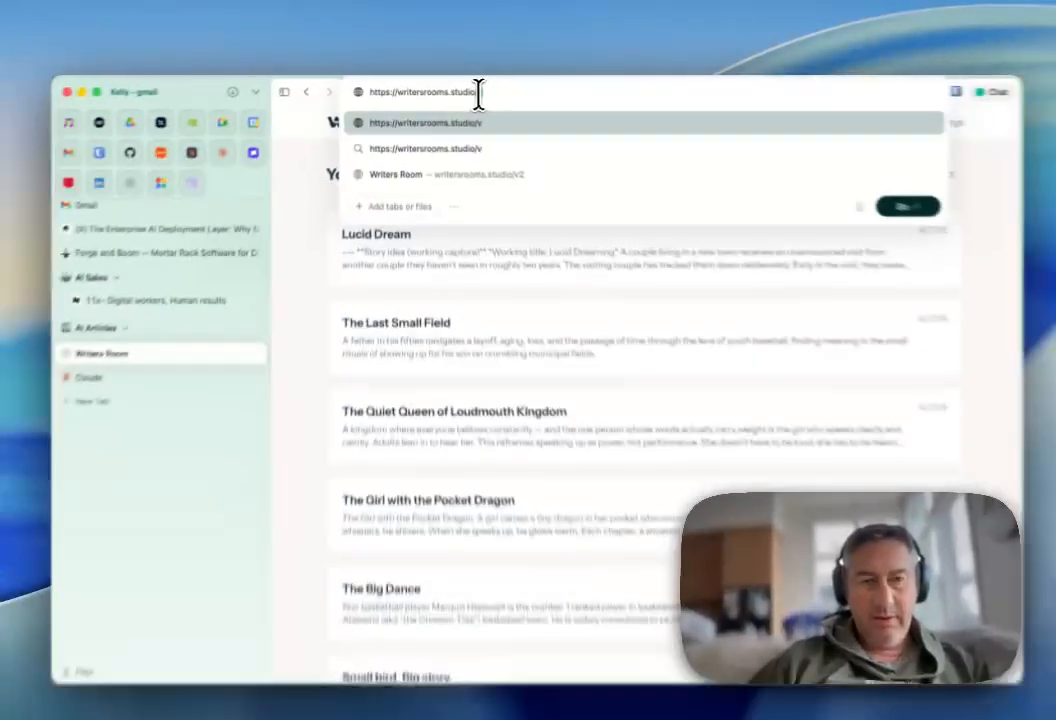
text(v2)
key(Return)
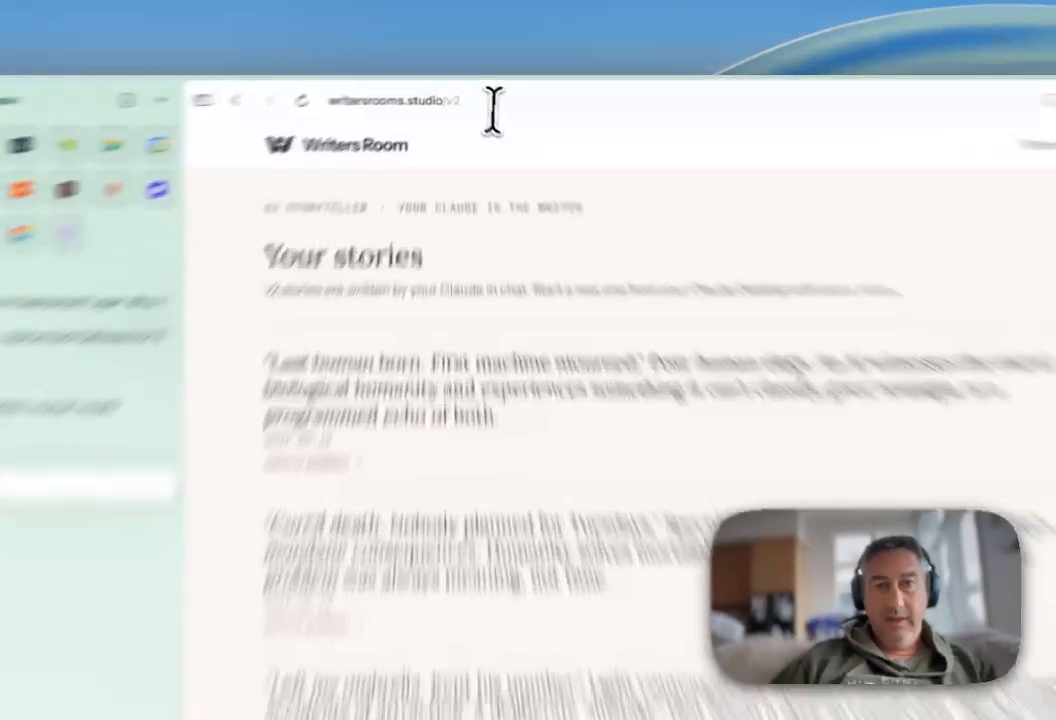
click(485, 93)
click(496, 95)
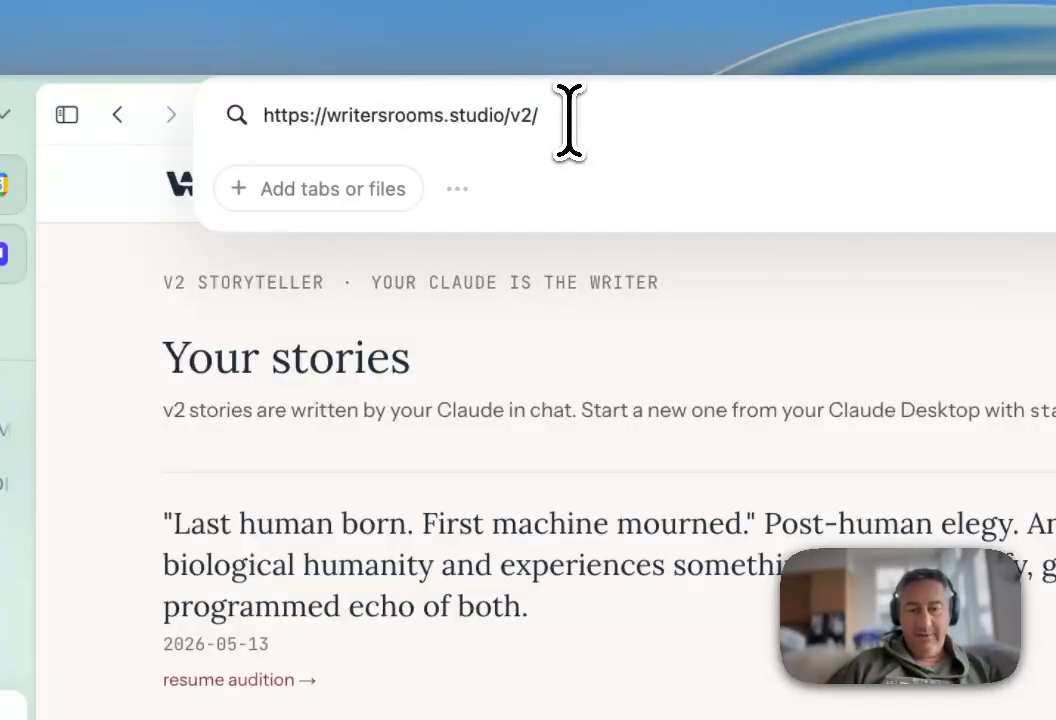
text(mcp)
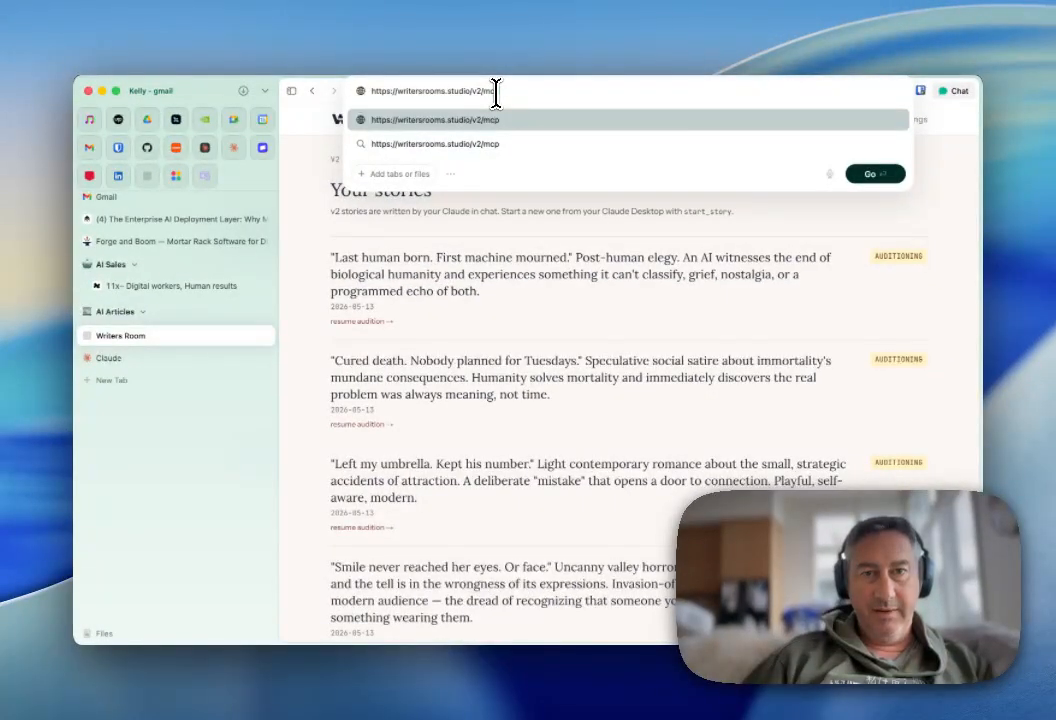
key(Return)
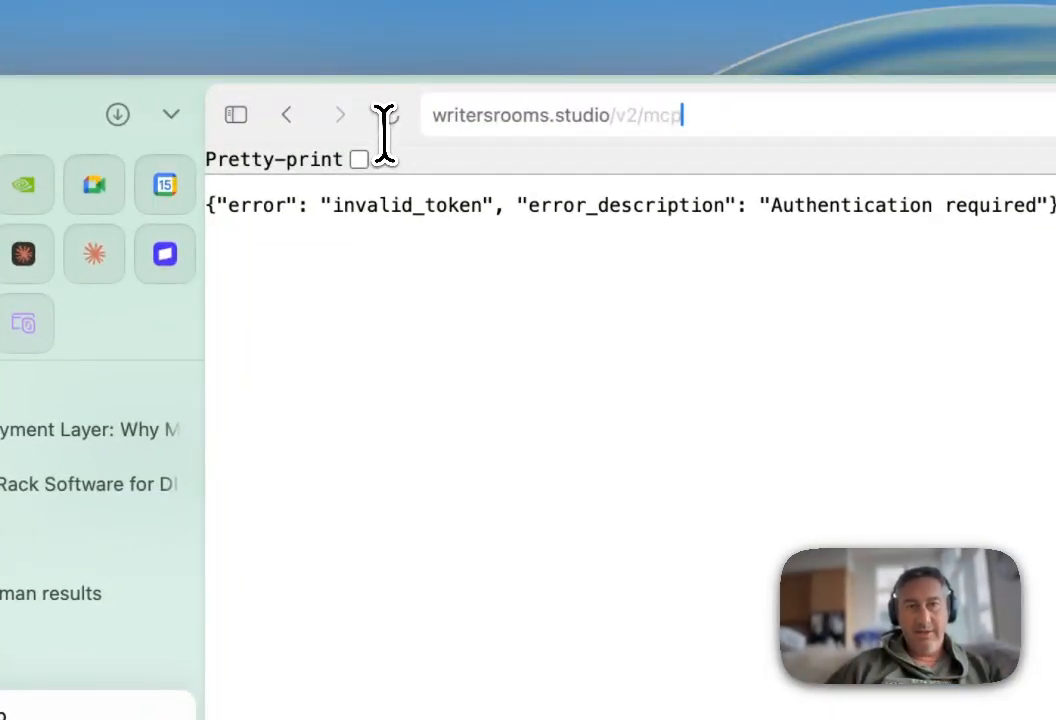
click(372, 91)
key(super+c)
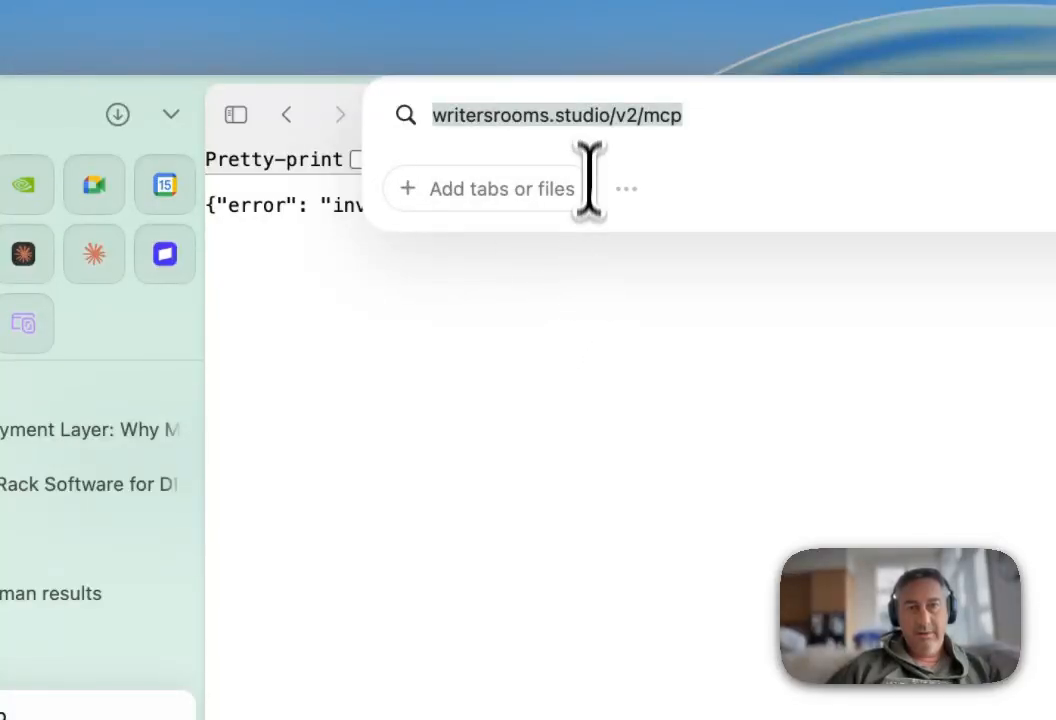
double_click(624, 118)
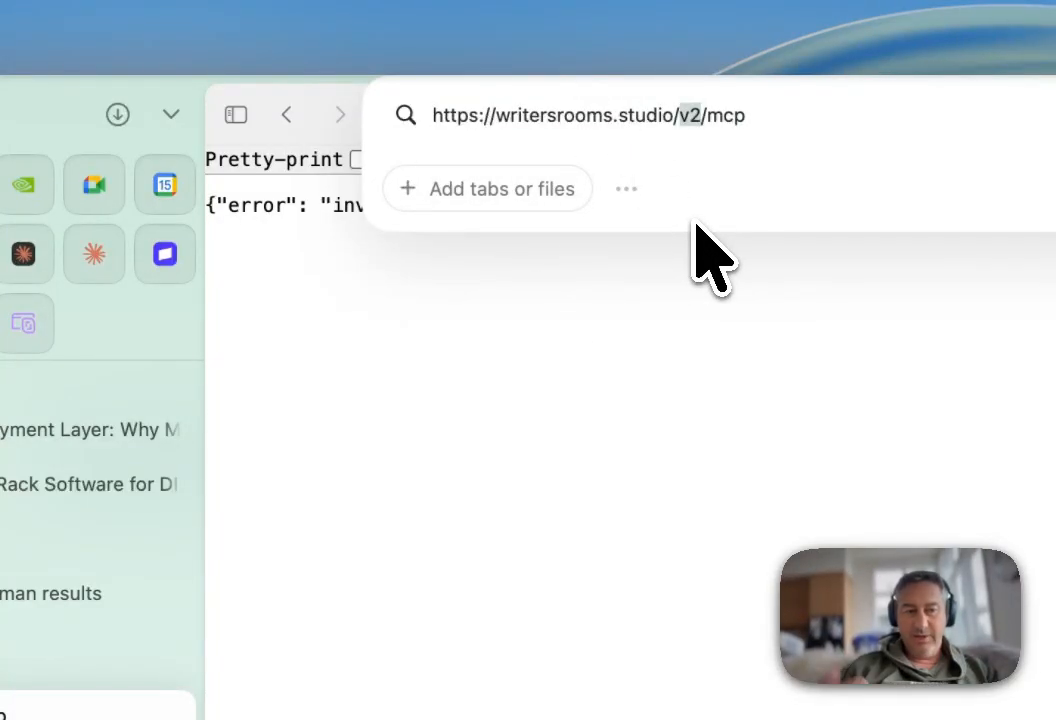
double_click(725, 115)
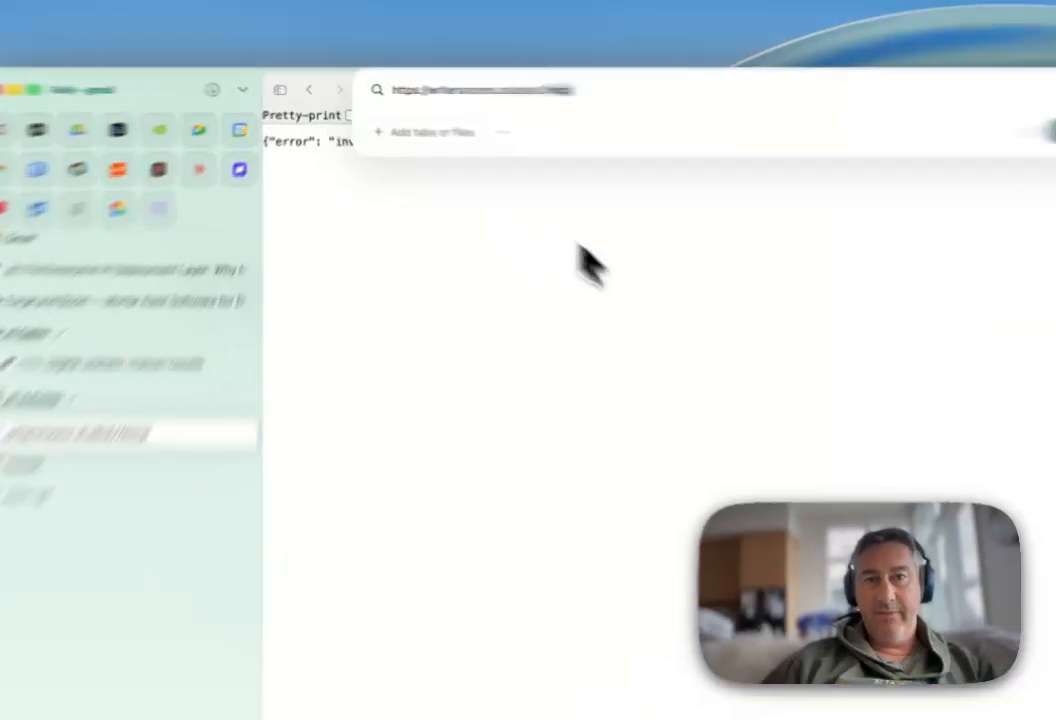
click(506, 200)
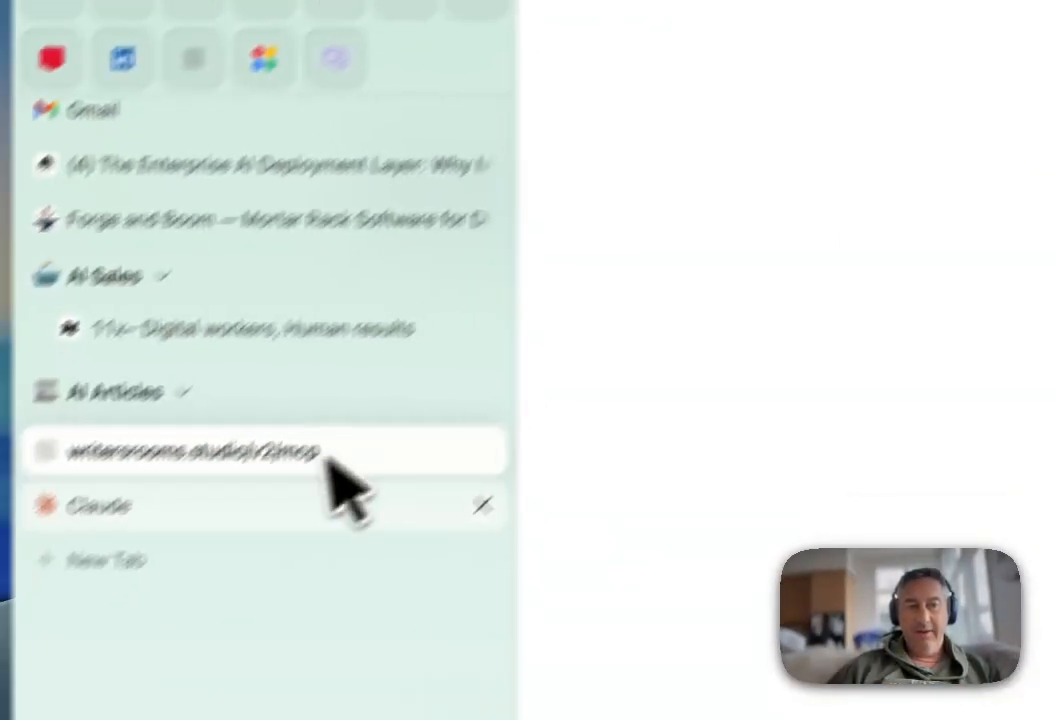
Return to Claude's connector settings and open the form for adding a custom connector.
click(175, 515)
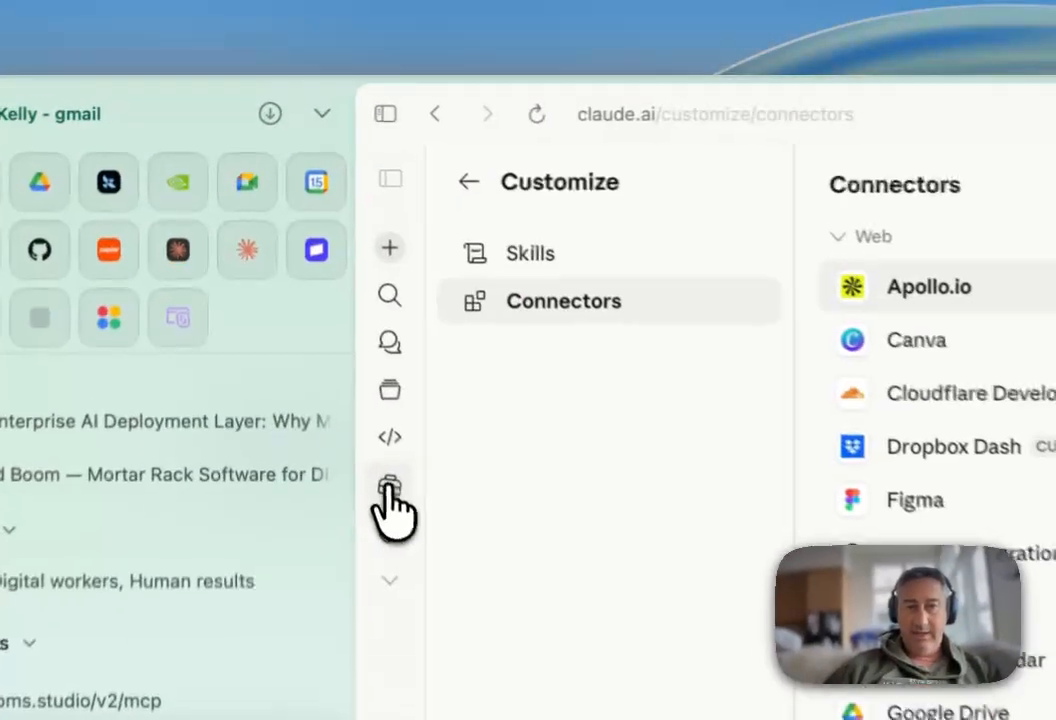
click(293, 248)
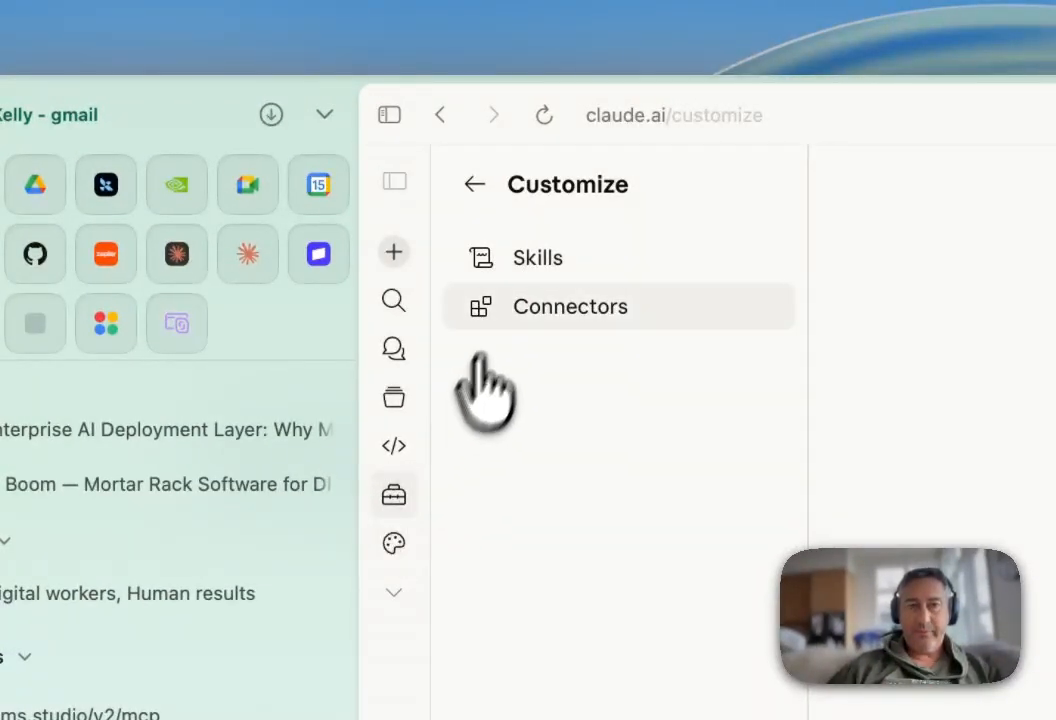
click(536, 308)
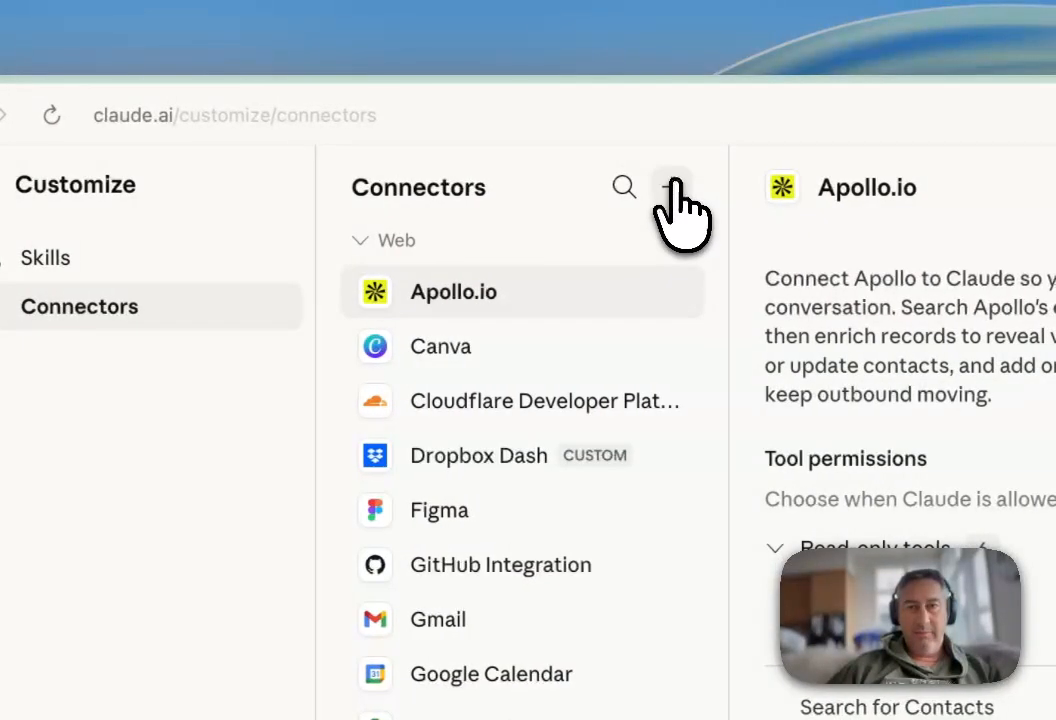
click(672, 189)
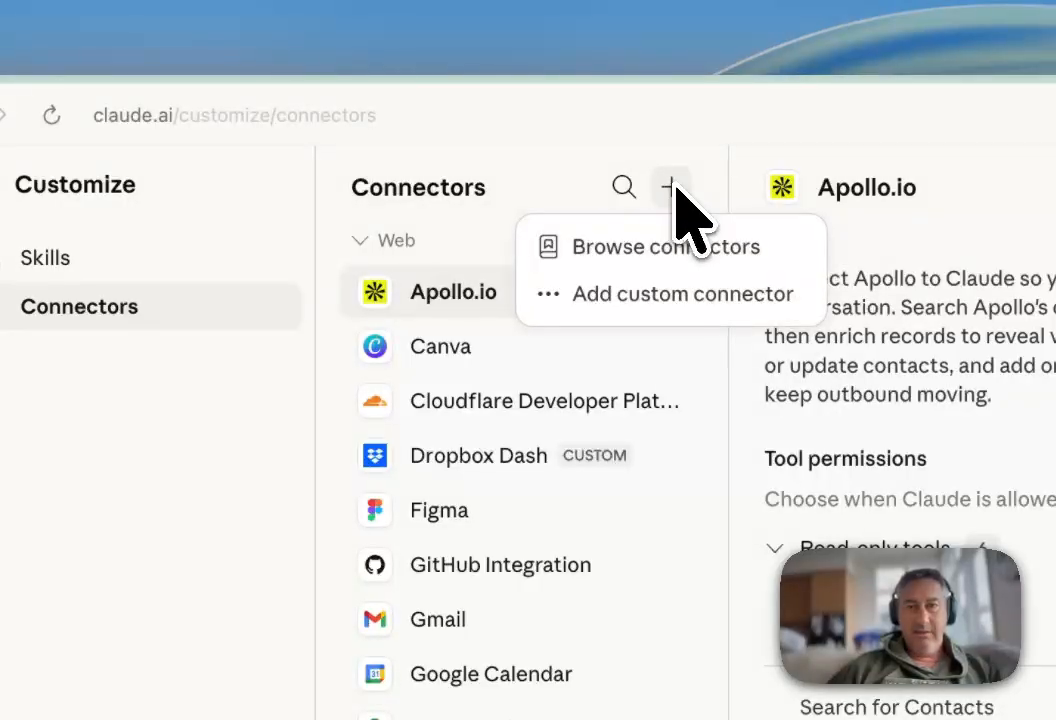
click(640, 294)
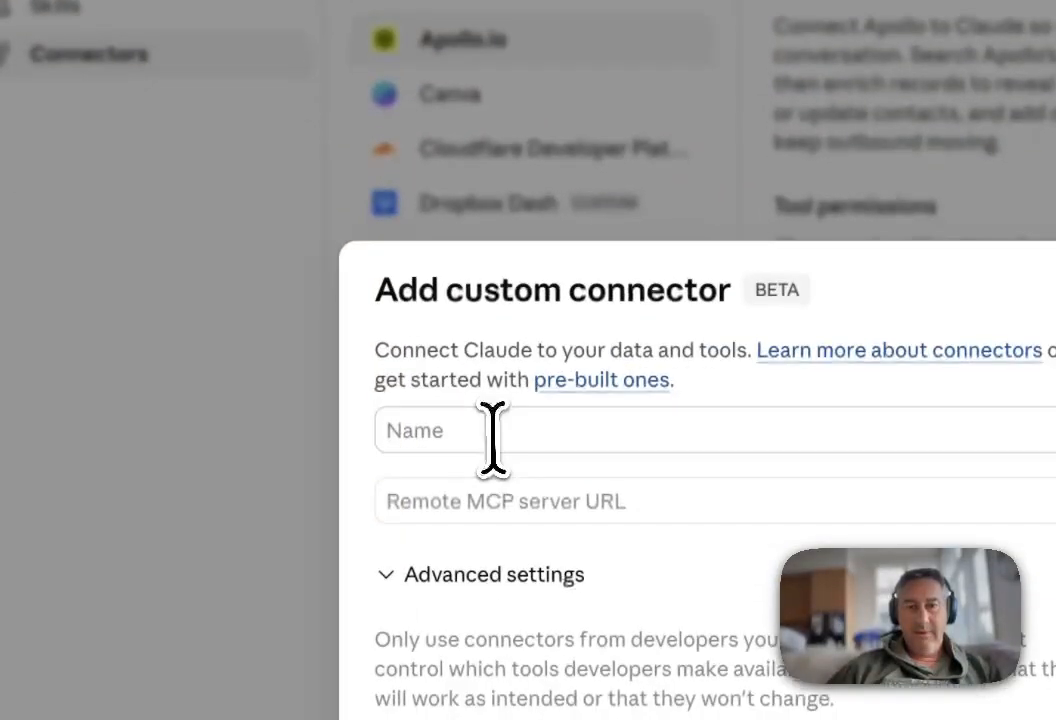
click(490, 682)
text(Writer's Room)
key(Tab)
key(super+v)
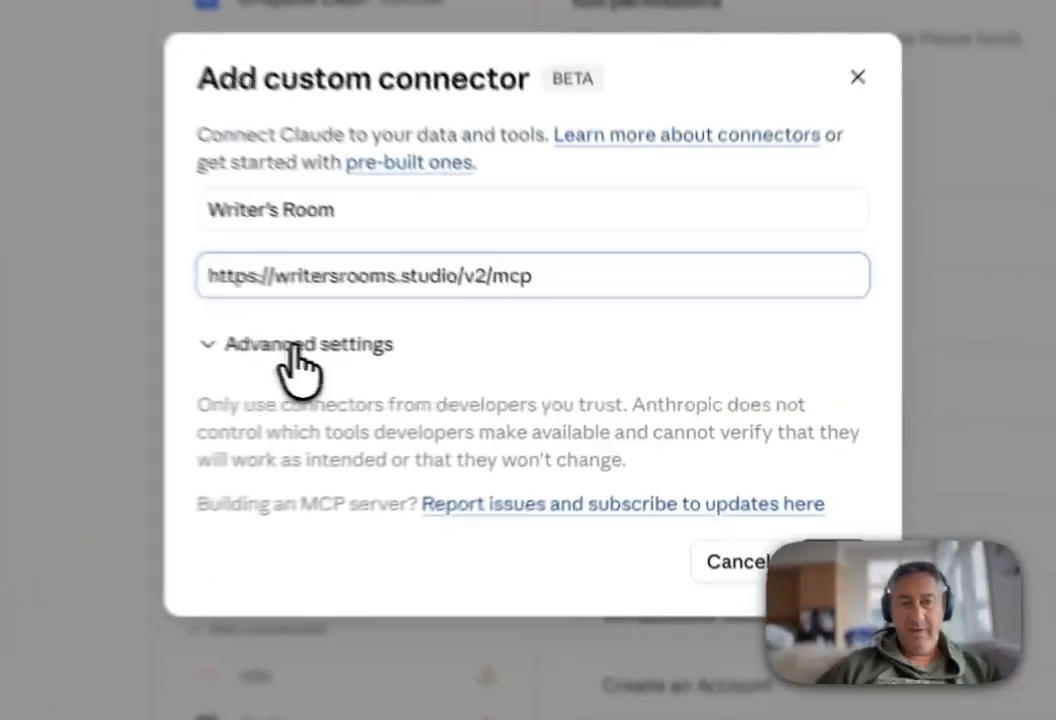
click(528, 381)
click(290, 272)
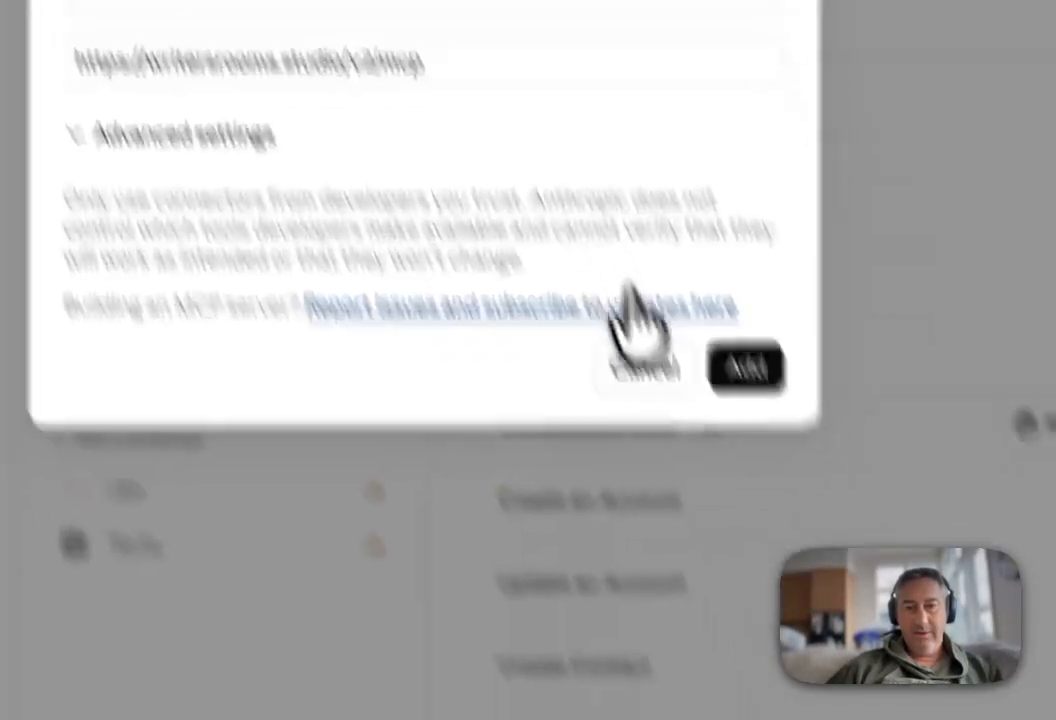
click(753, 382)
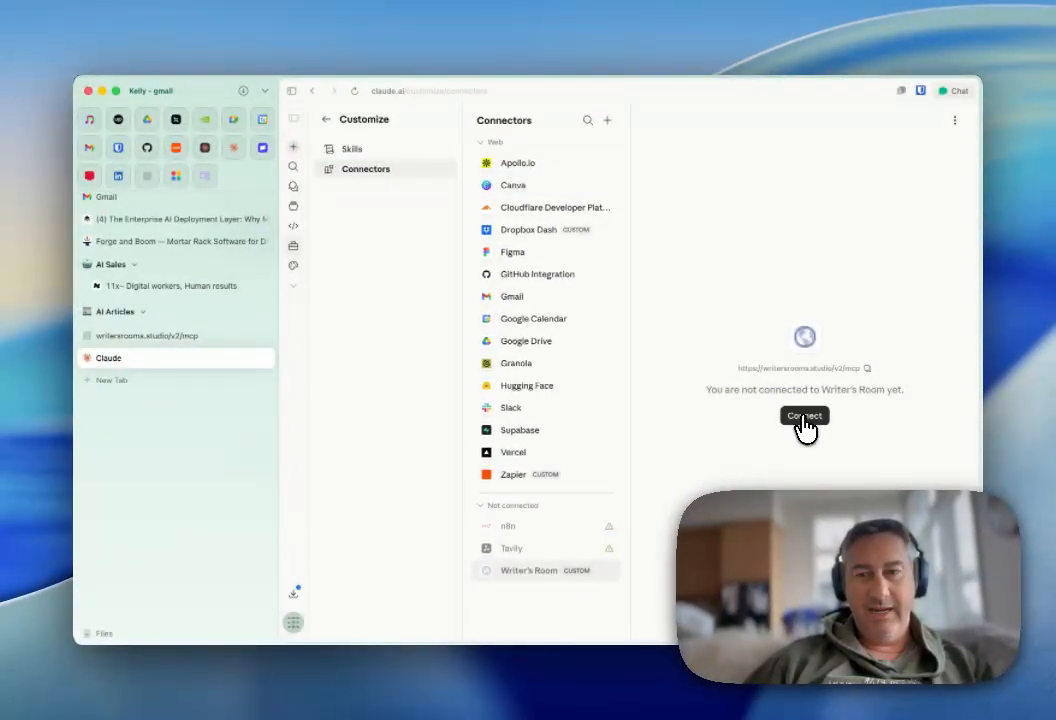
Switch to the Writers Room site and go back from the MCP page to the Your Stories page.
click(170, 337)
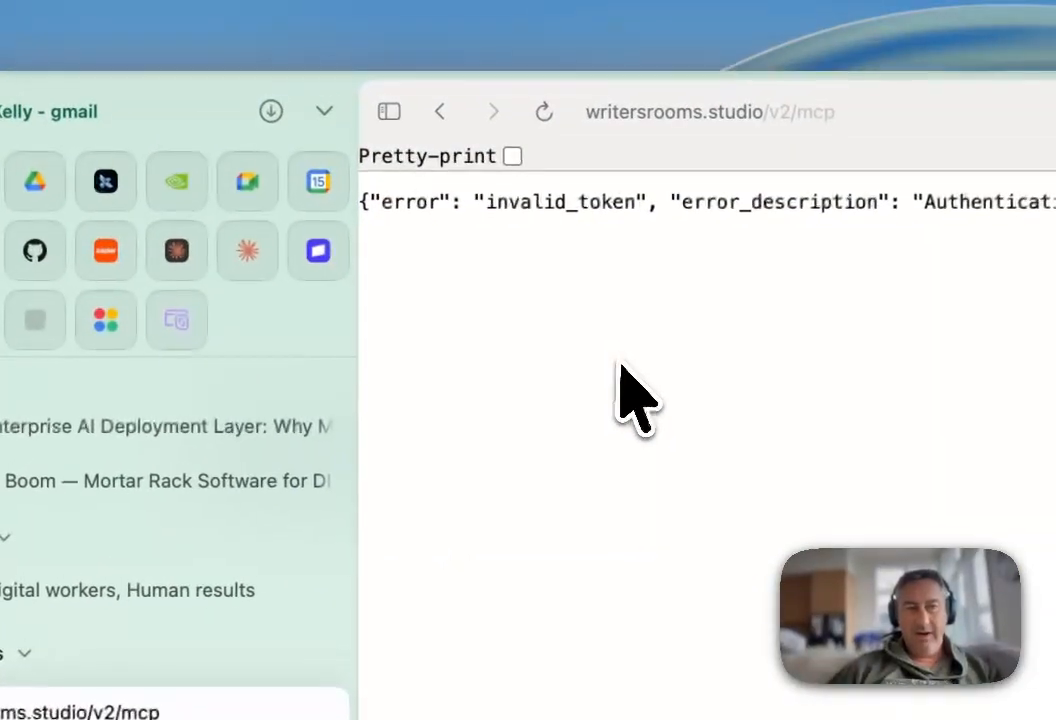
click(443, 116)
click(443, 116)
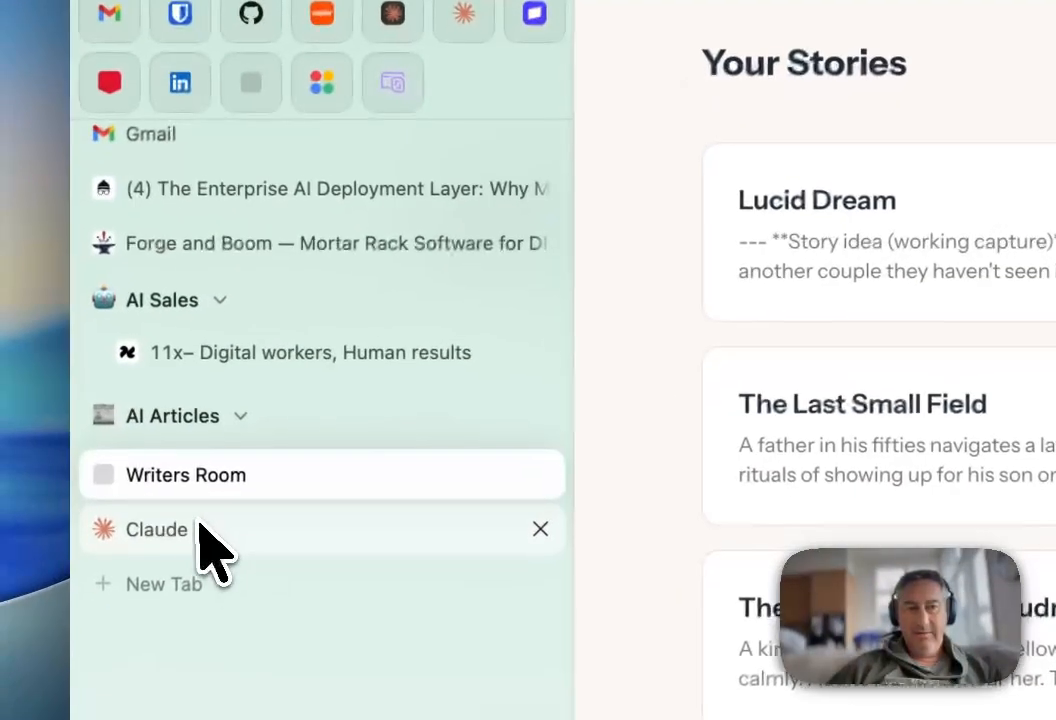
Return to Claude, connect the Writer's Room connector and sign in with the prefilled account credentials.
click(205, 545)
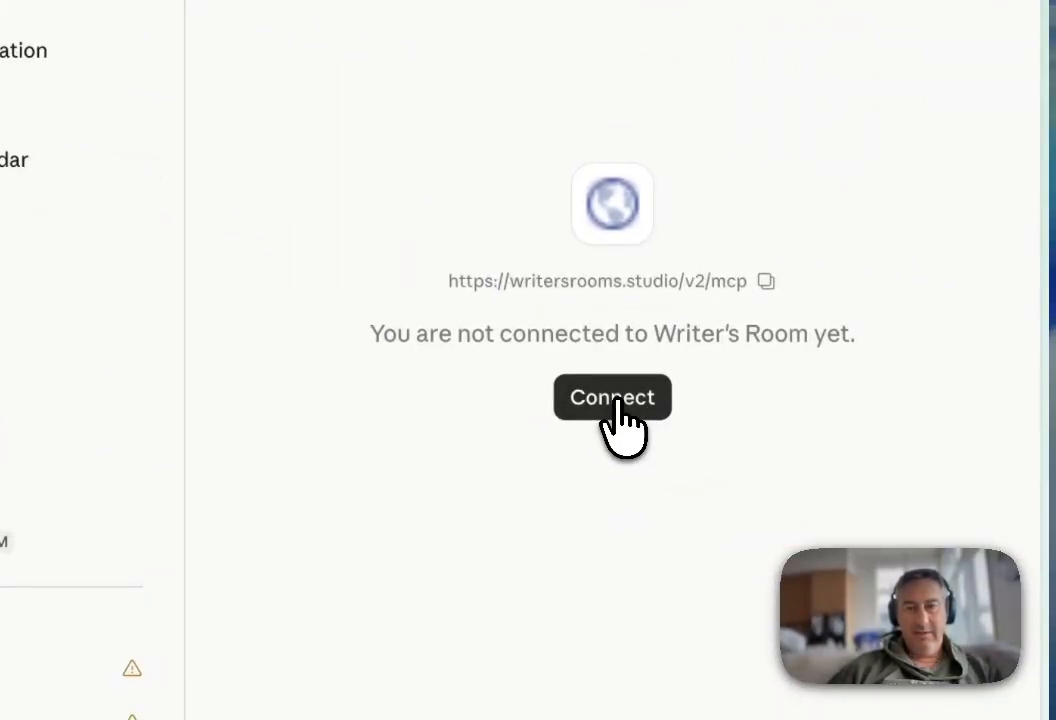
click(614, 399)
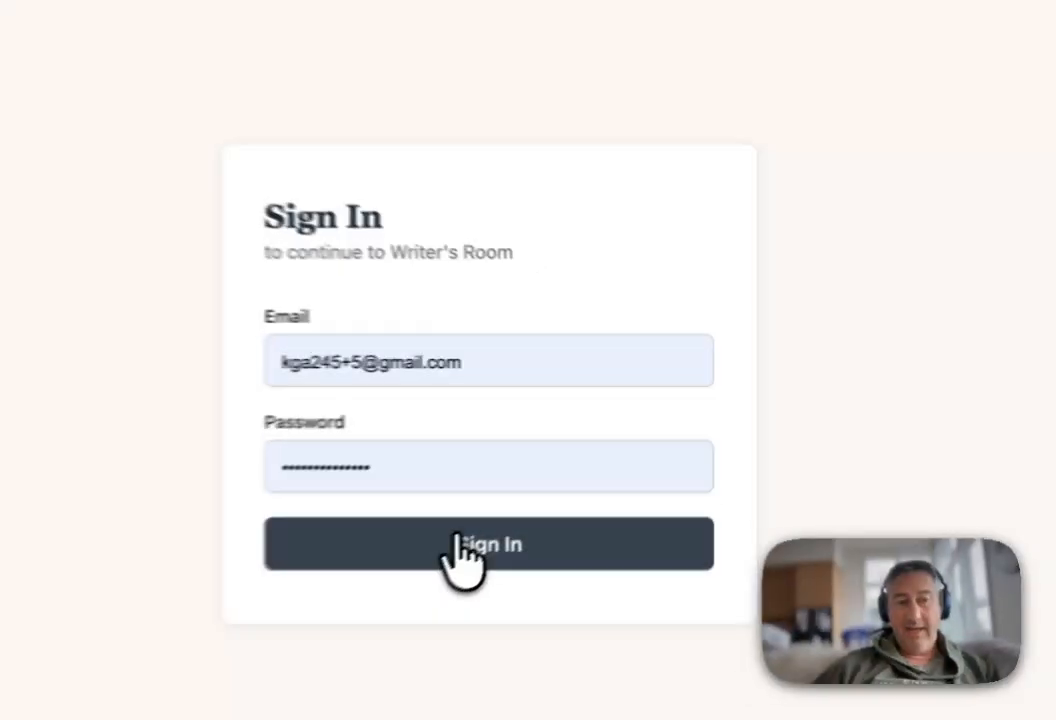
click(615, 447)
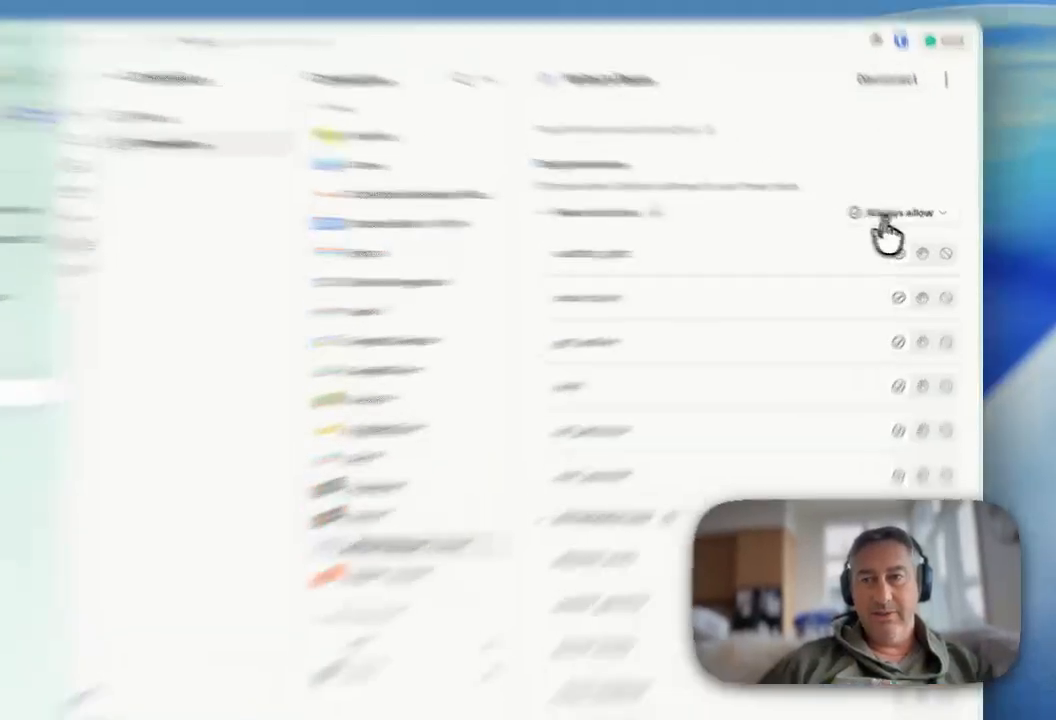
Set the permission for the connector's read-only tools to Always allow.
click(918, 221)
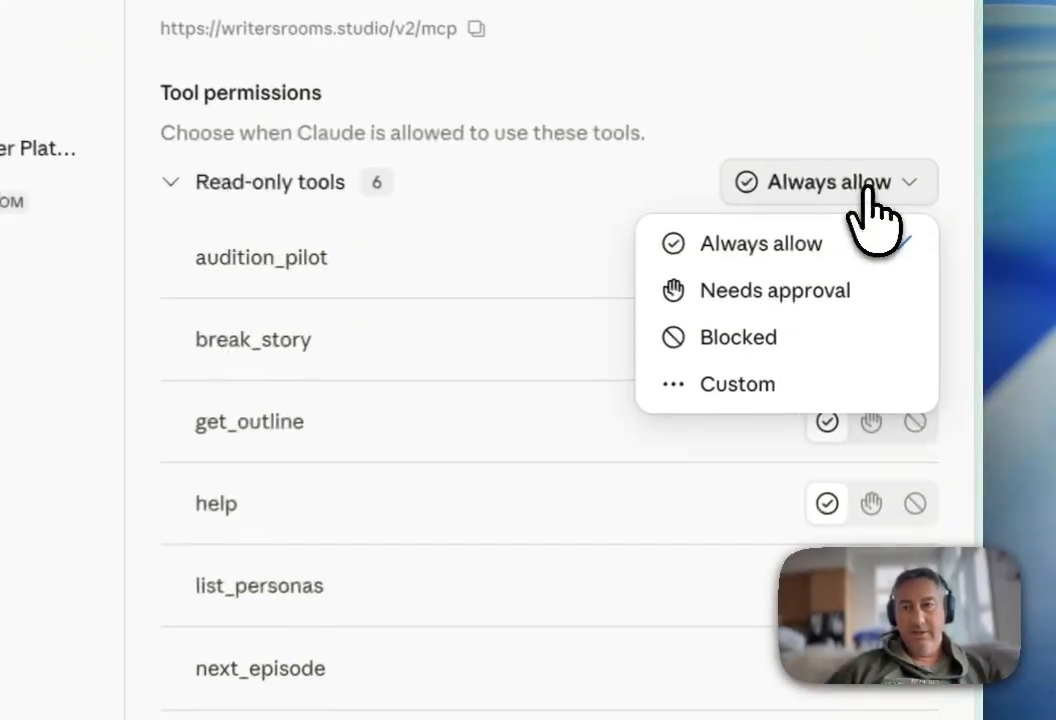
click(798, 252)
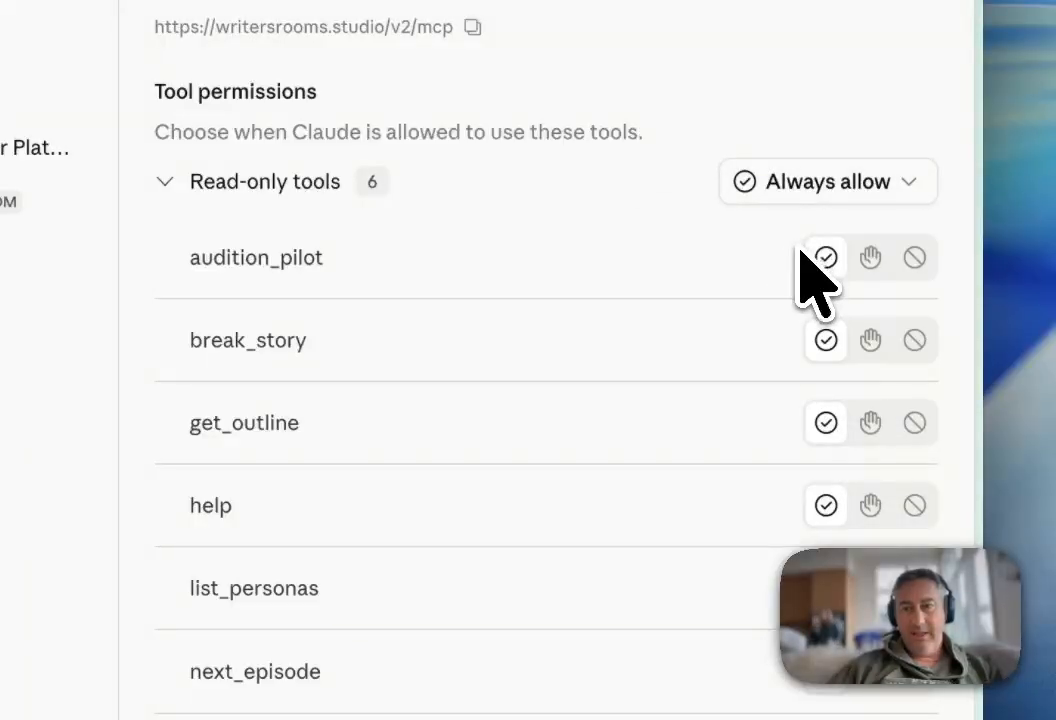
Set the permission for the connector's write/delete tools to Always allow.
scroll(305, 560, down, 3)
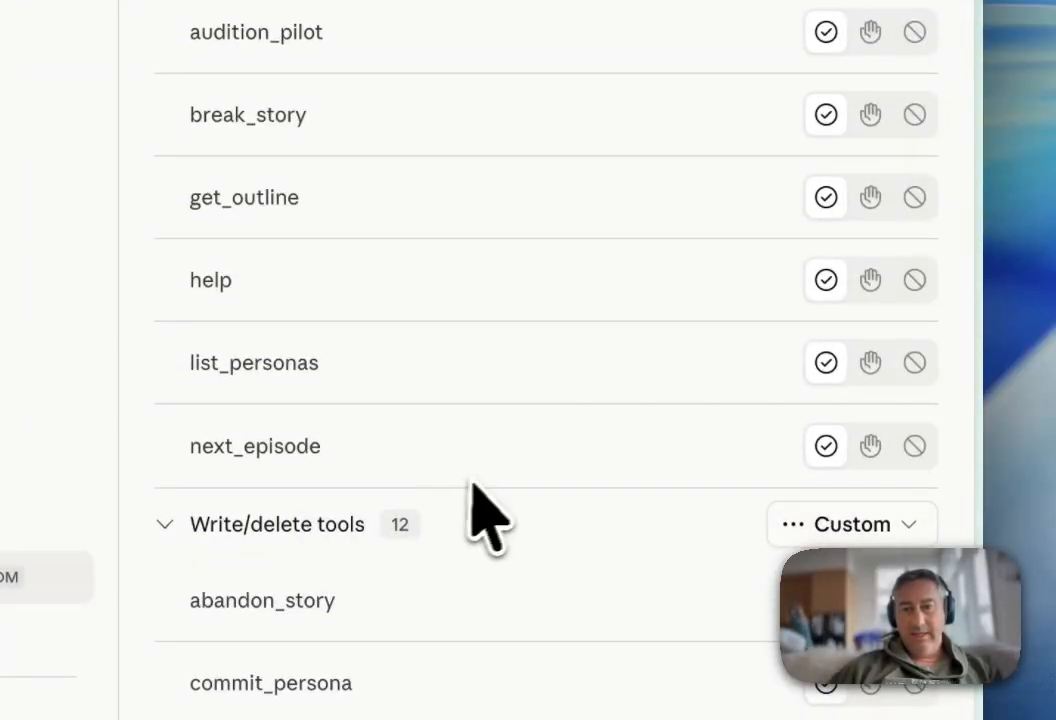
scroll(490, 507, down, 5)
scroll(490, 507, down, 2)
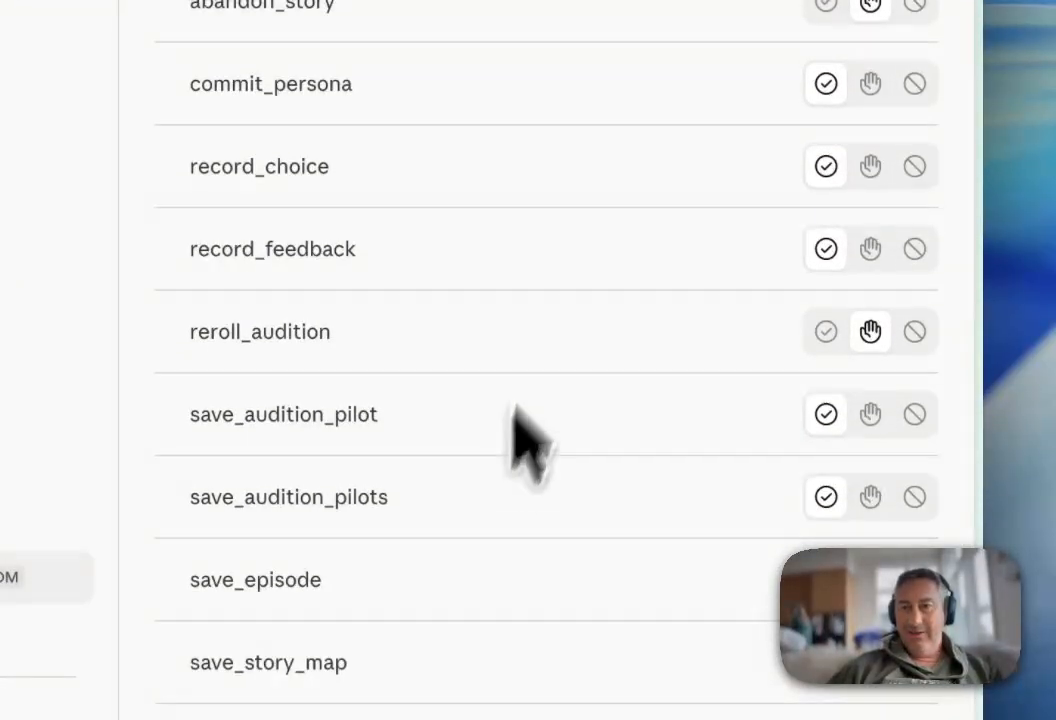
scroll(794, 207, up, 4)
click(820, 245)
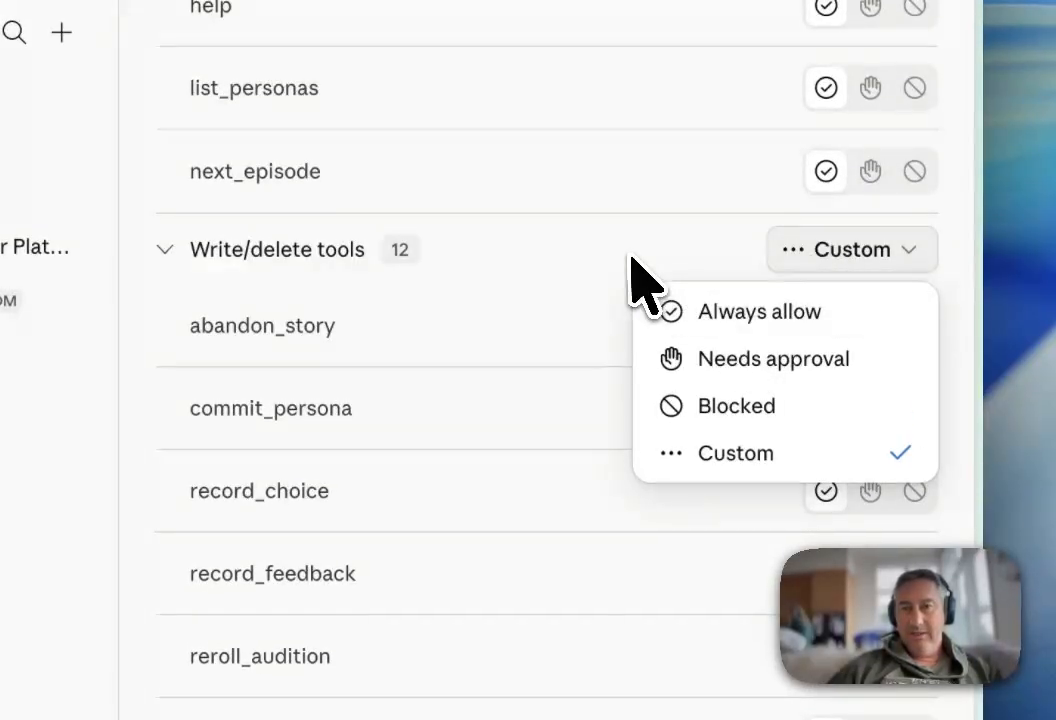
click(632, 300)
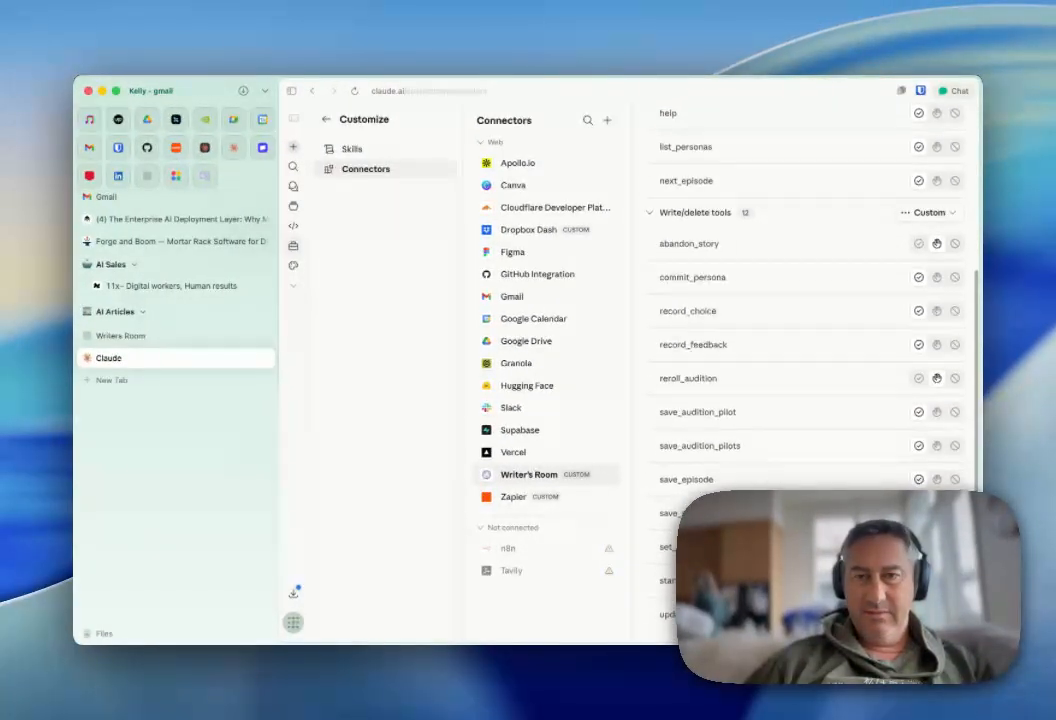
click(918, 212)
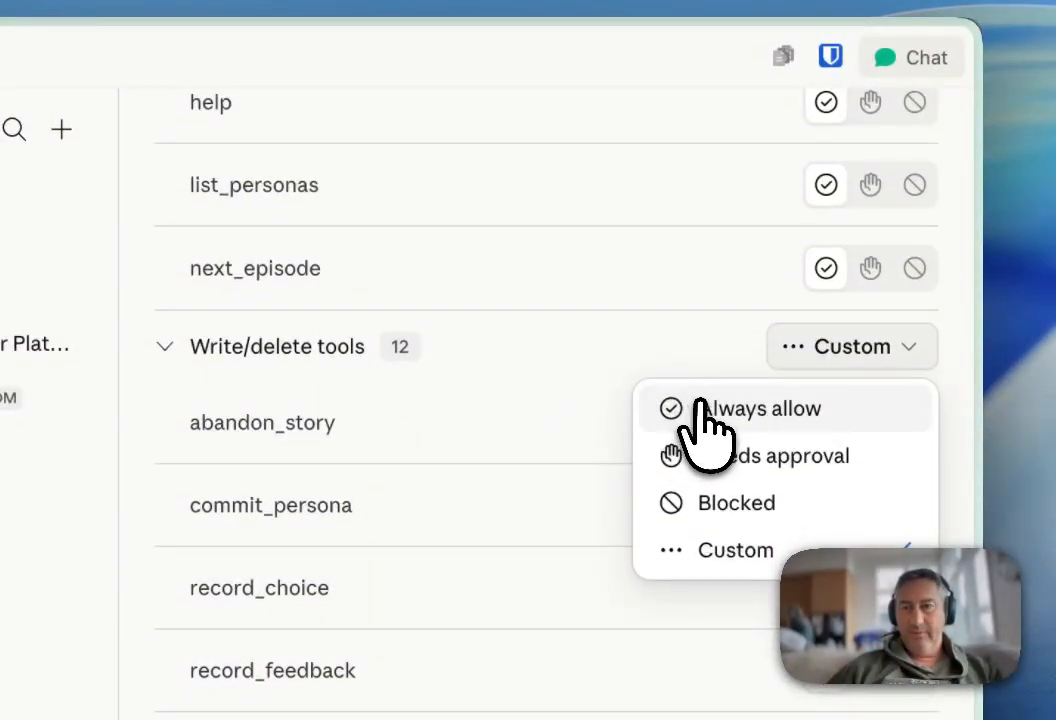
click(702, 405)
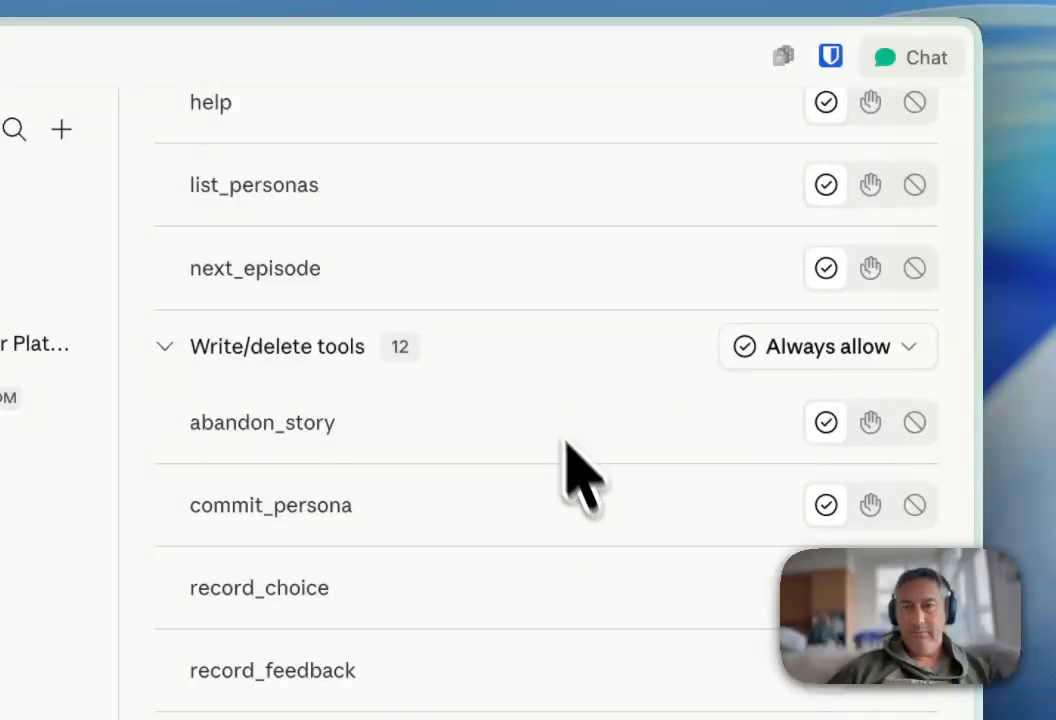
scroll(552, 530, up, 10)
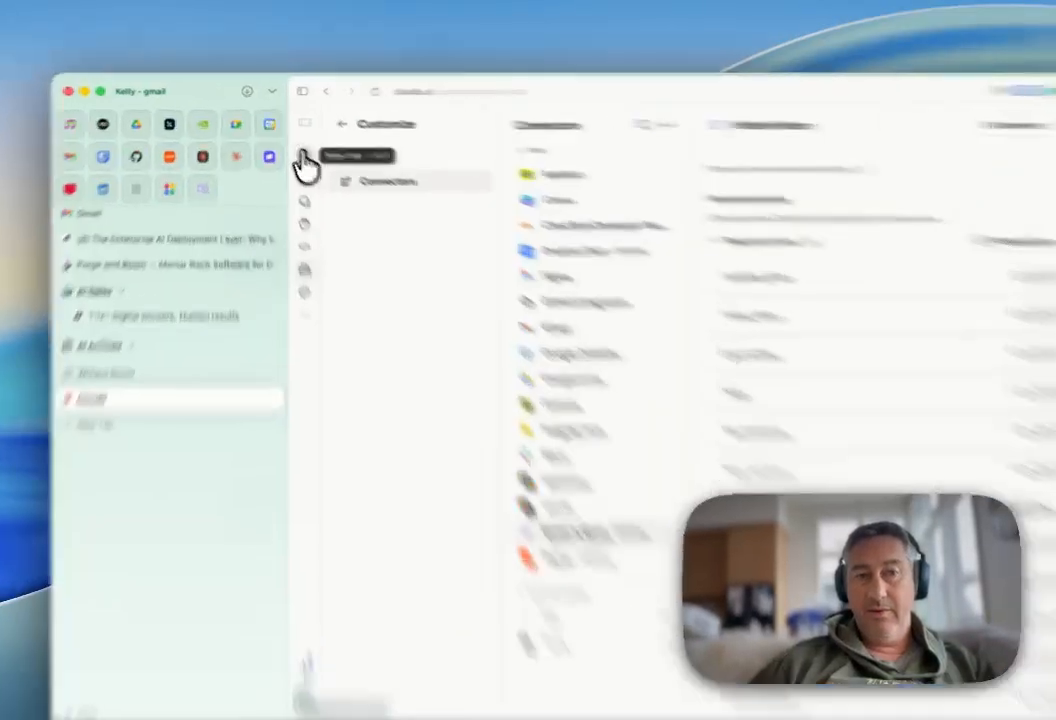
Start a new chat with the message "i want to writer a story with writer's room. connect me." and inspect the tool-loading details.
click(294, 150)
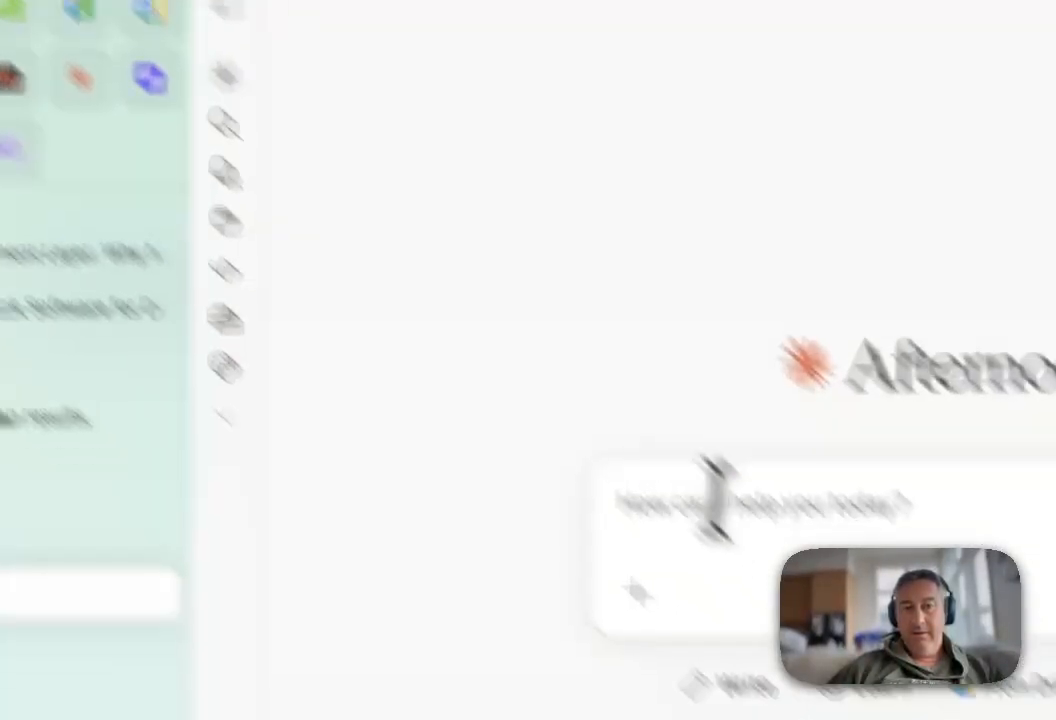
text(i want to writer a story with writer's room. connect me.)
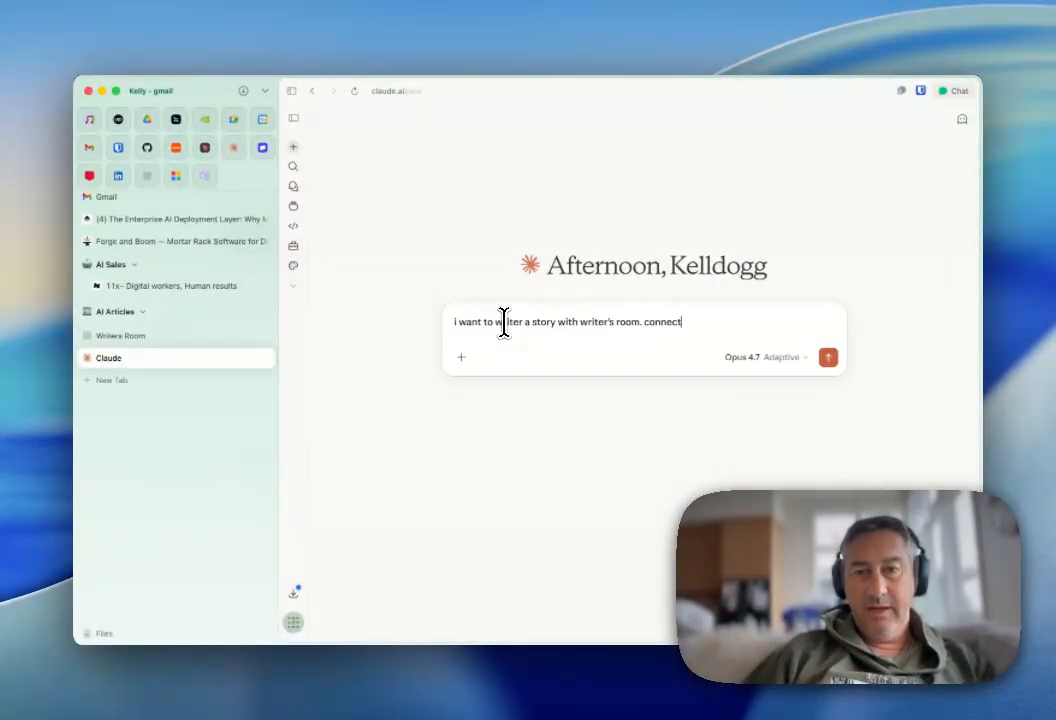
key(Return)
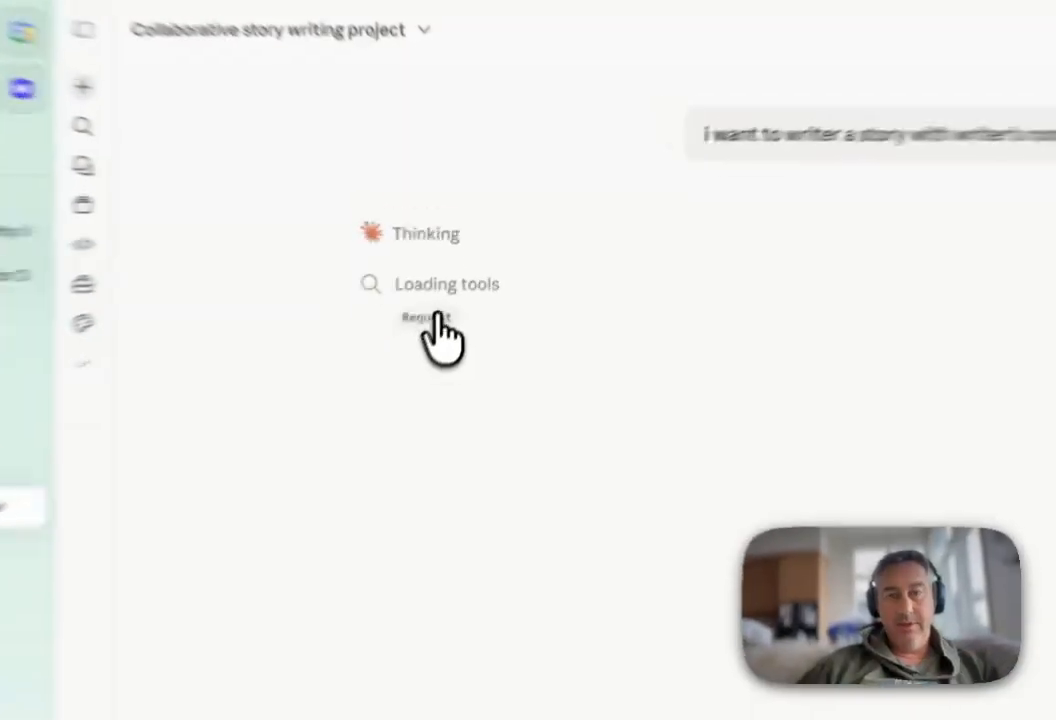
click(467, 261)
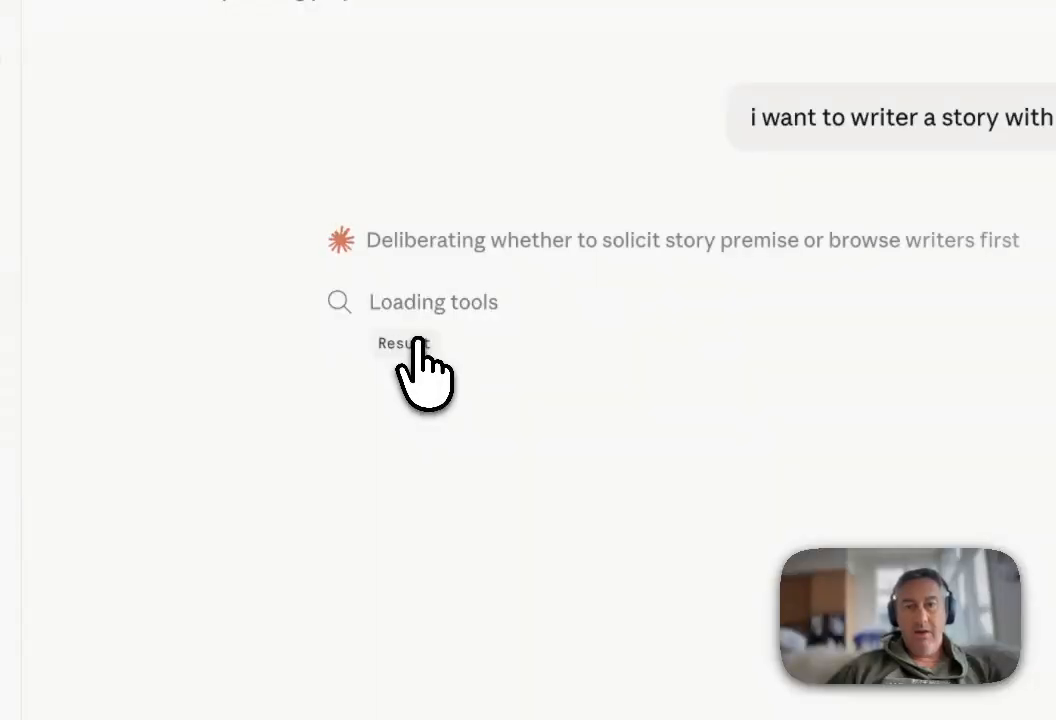
click(417, 343)
scroll(547, 500, down, 10)
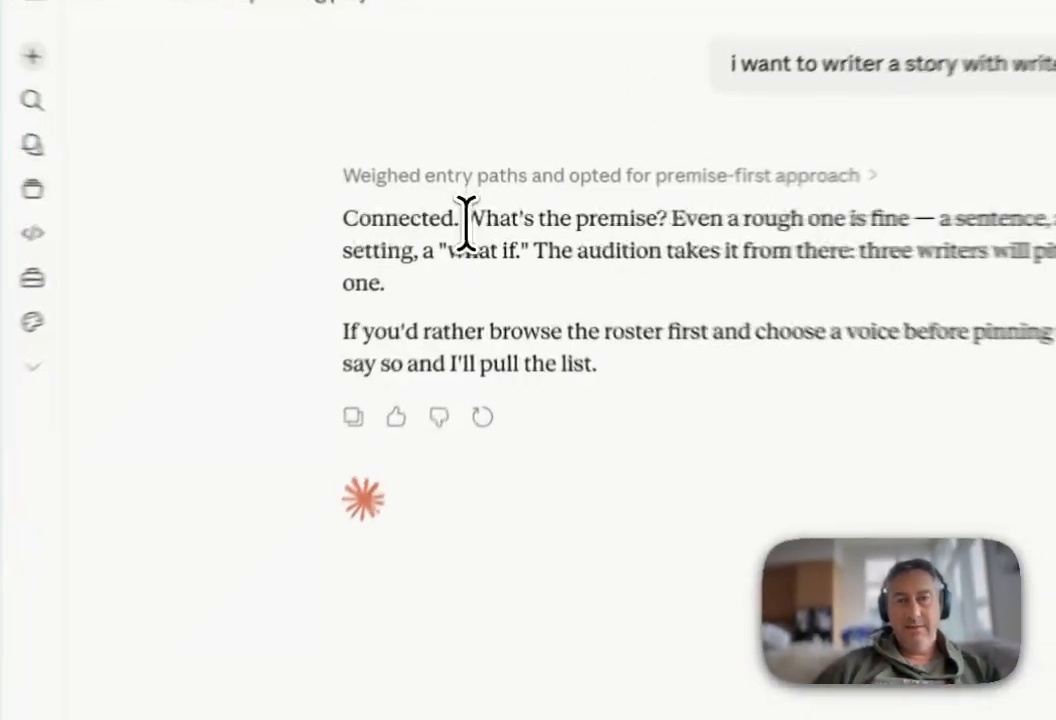
Answer the premise question with "For sale. Baby shoes. Never worn.".
drag(486, 219, 545, 218)
click(545, 218)
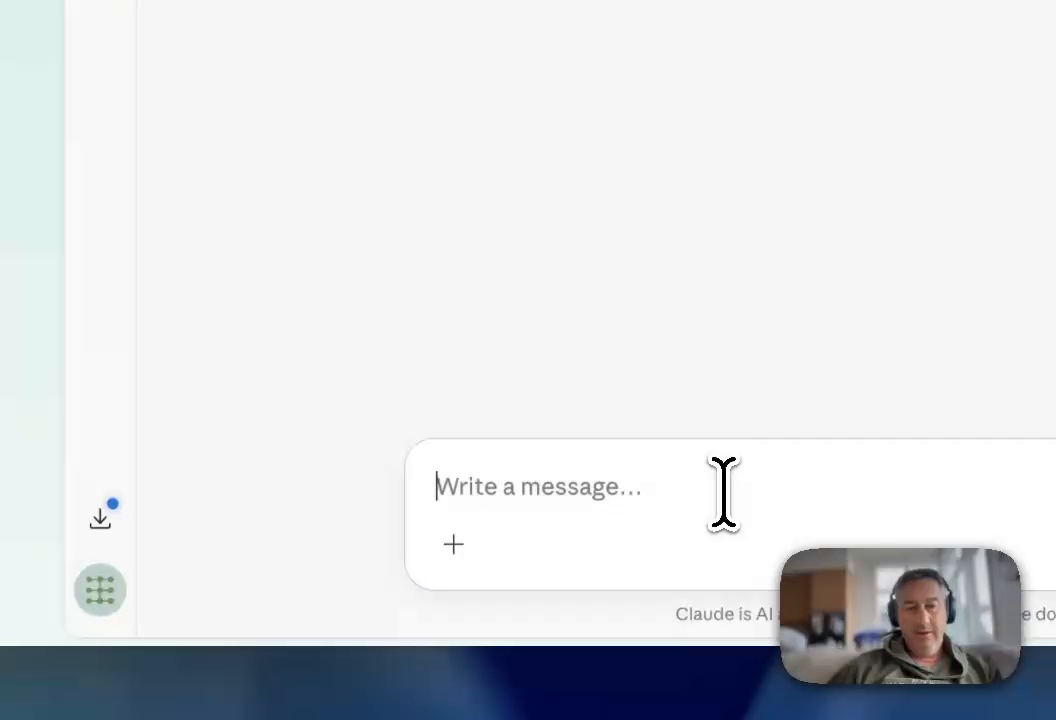
click(460, 485)
text(For s)
text(ale. Baby)
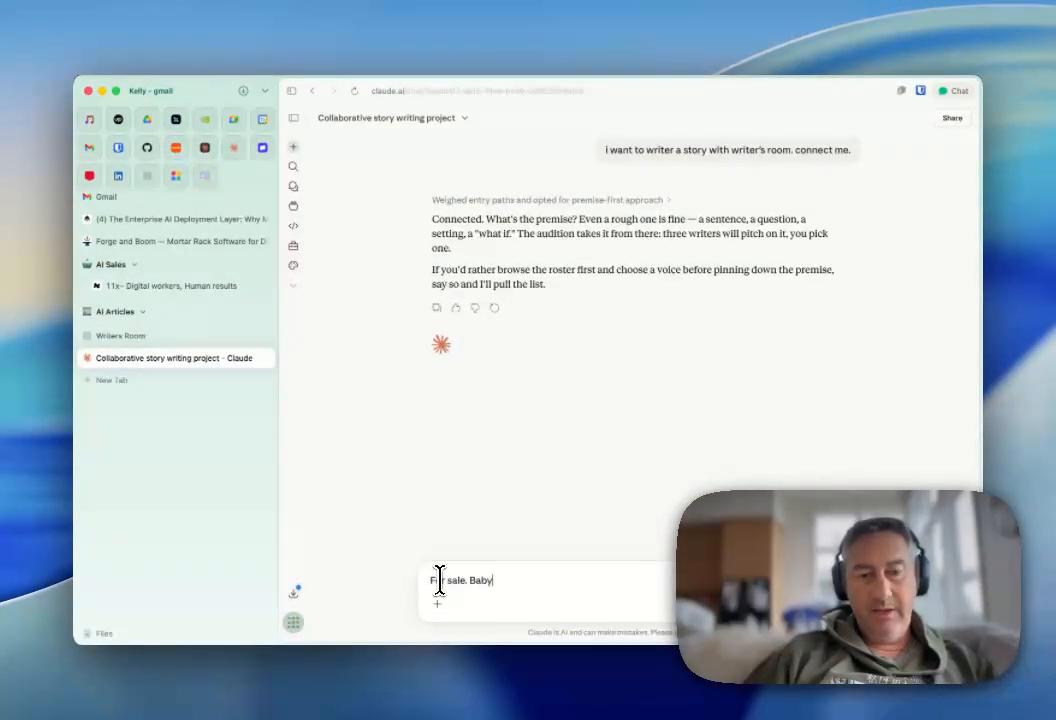
text( shoes. N)
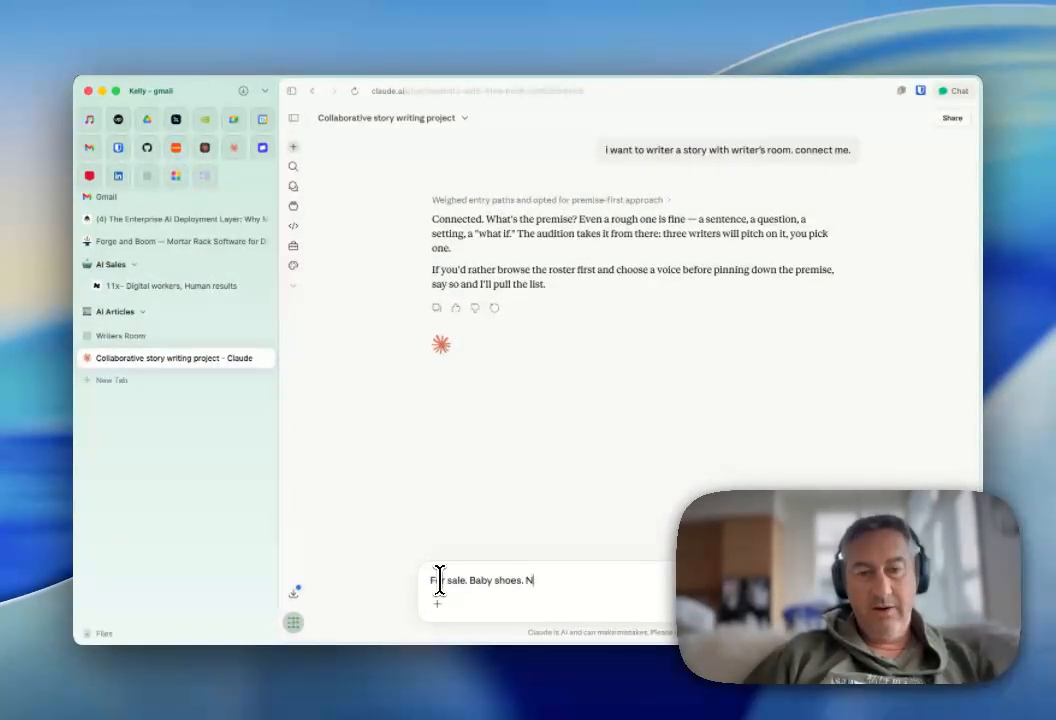
text(vver worn.)
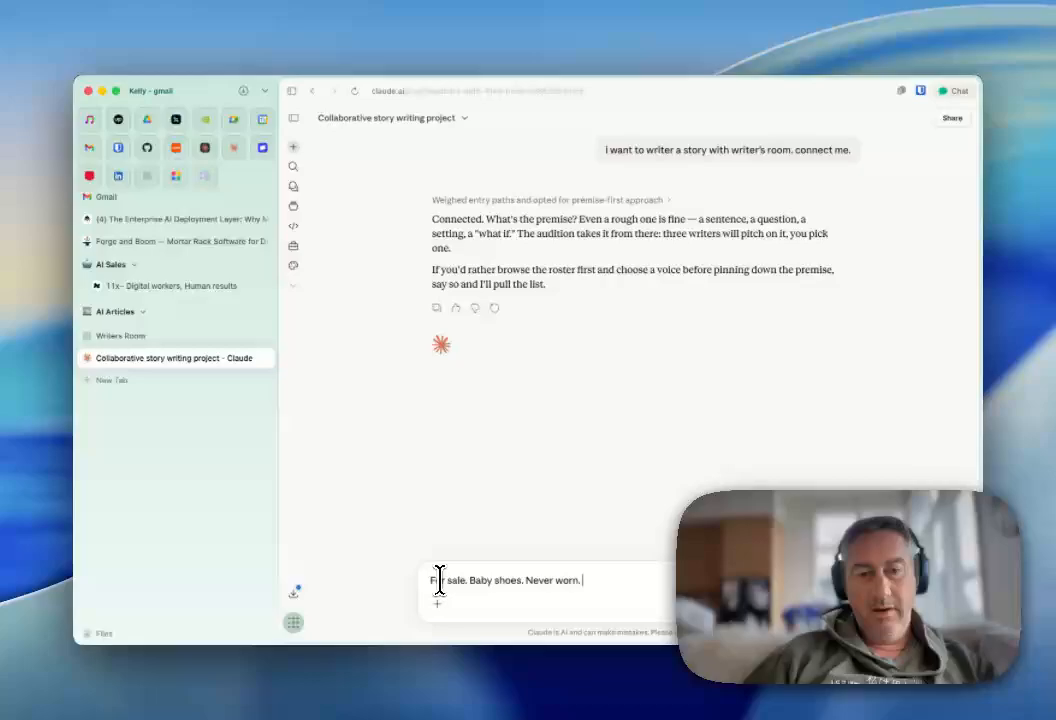
key(Return)
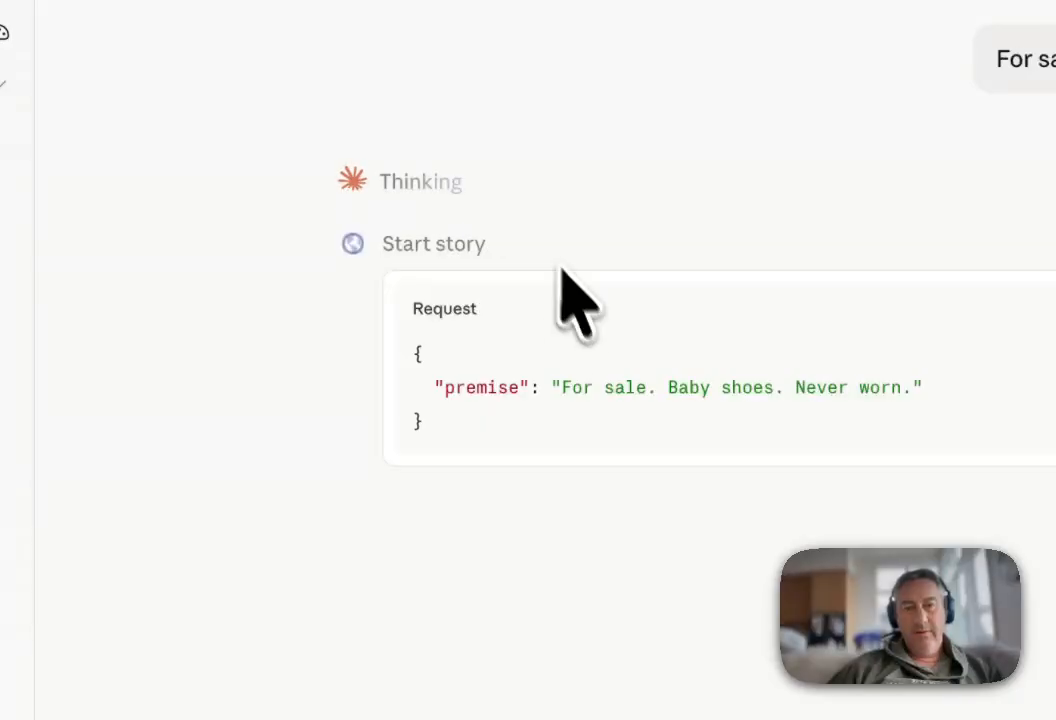
Check the Start story request and read through the three writer pitches and the episode length question.
click(500, 320)
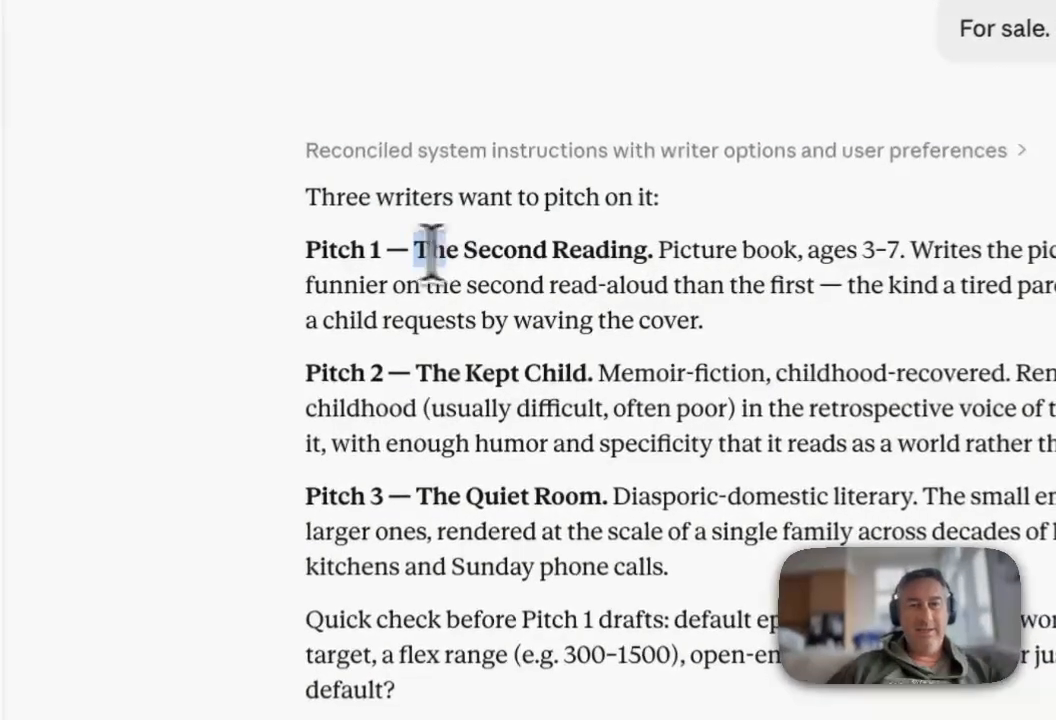
drag(477, 259, 569, 259)
drag(641, 250, 646, 255)
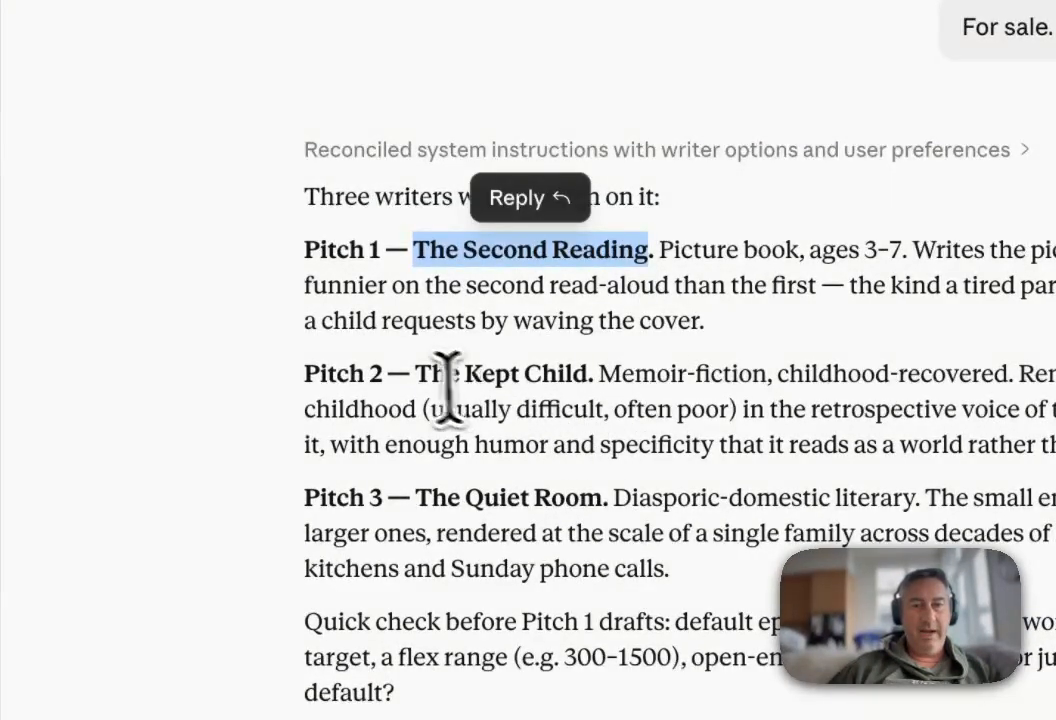
click(414, 378)
drag(414, 378, 600, 377)
drag(416, 497, 585, 507)
click(577, 502)
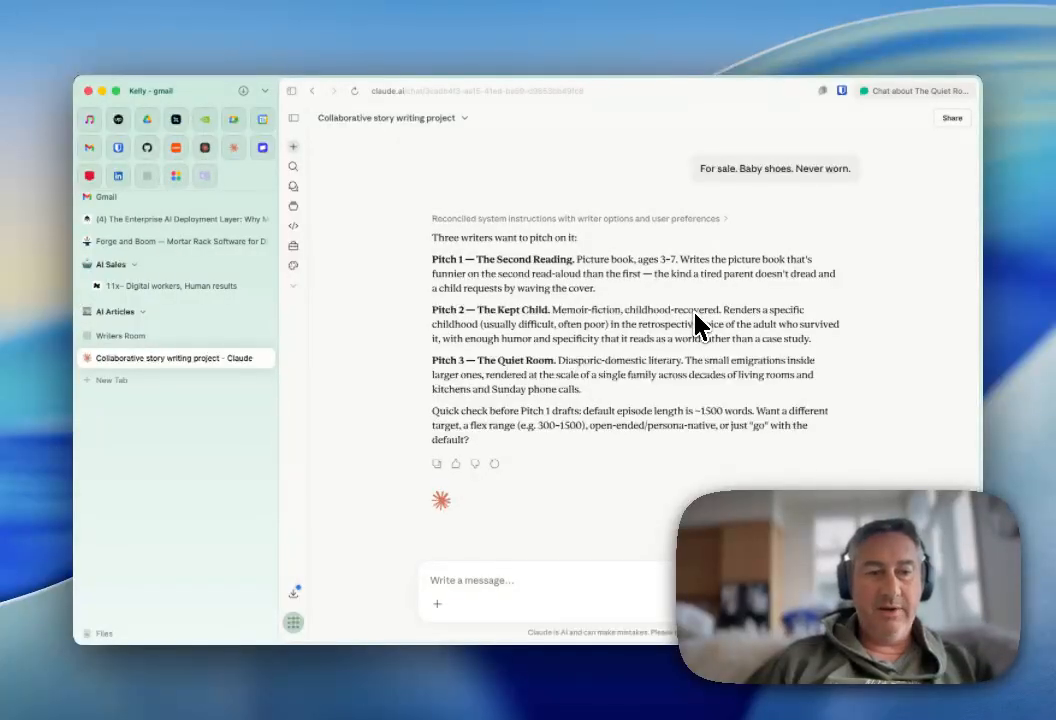
scroll(697, 322, down, 1)
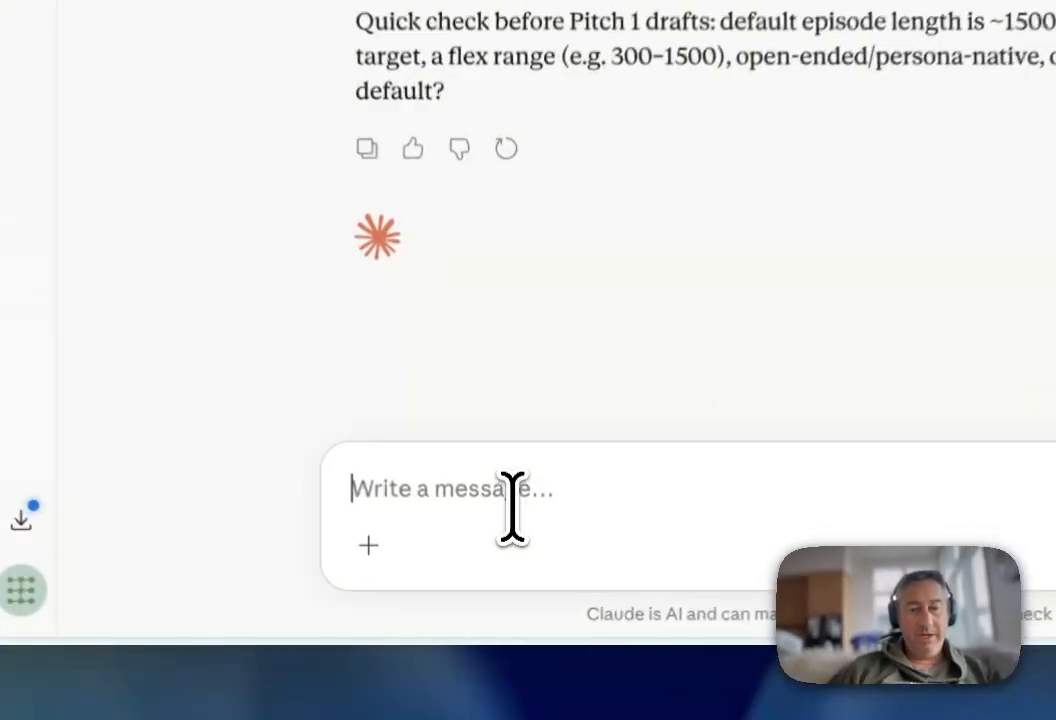
text(Pitch 1)
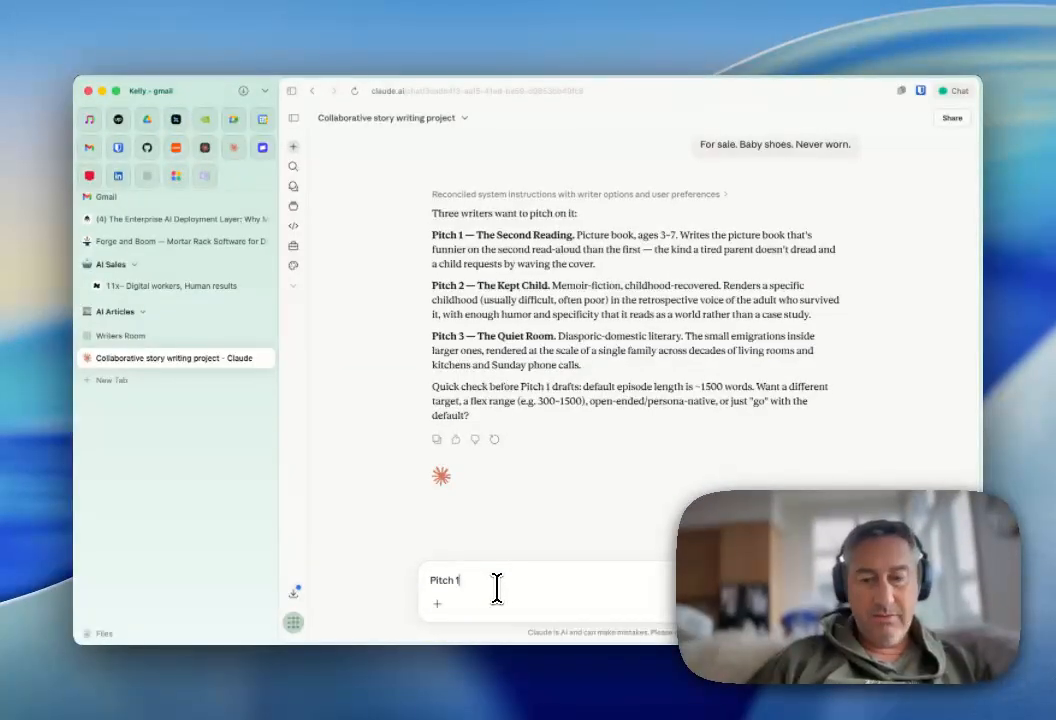
key(super+a)
key(BackSpace)
Send the message "Re-roll" to request a new set of writer pitches.
text(Re-rol)
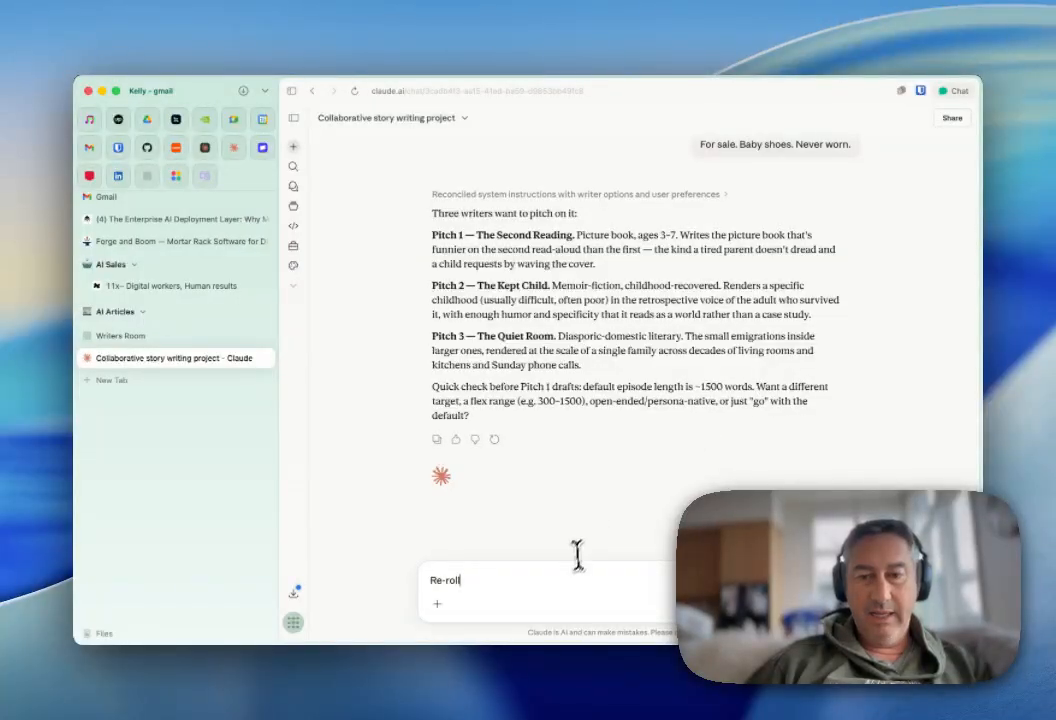
click(832, 604)
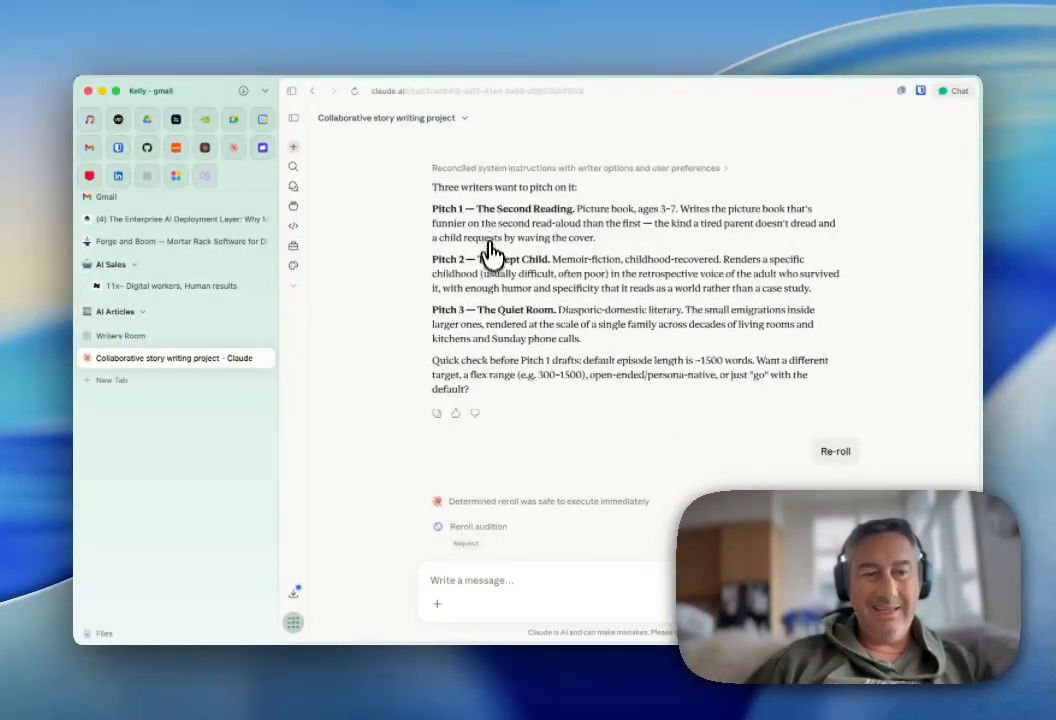
scroll(517, 347, down, 5)
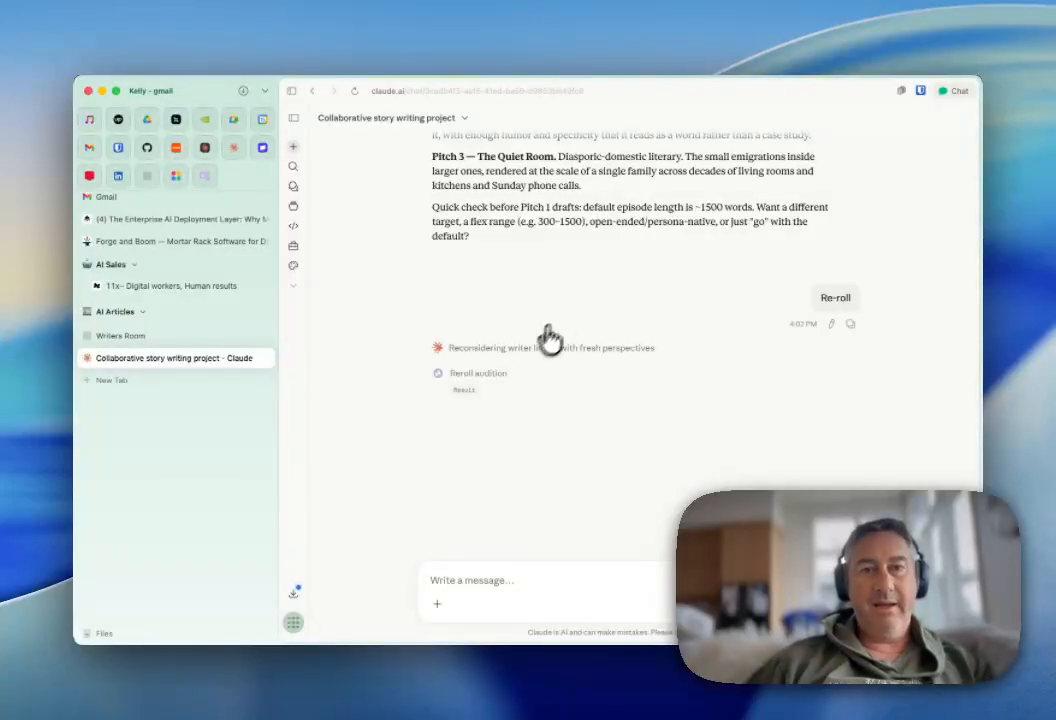
scroll(545, 343, up, 3)
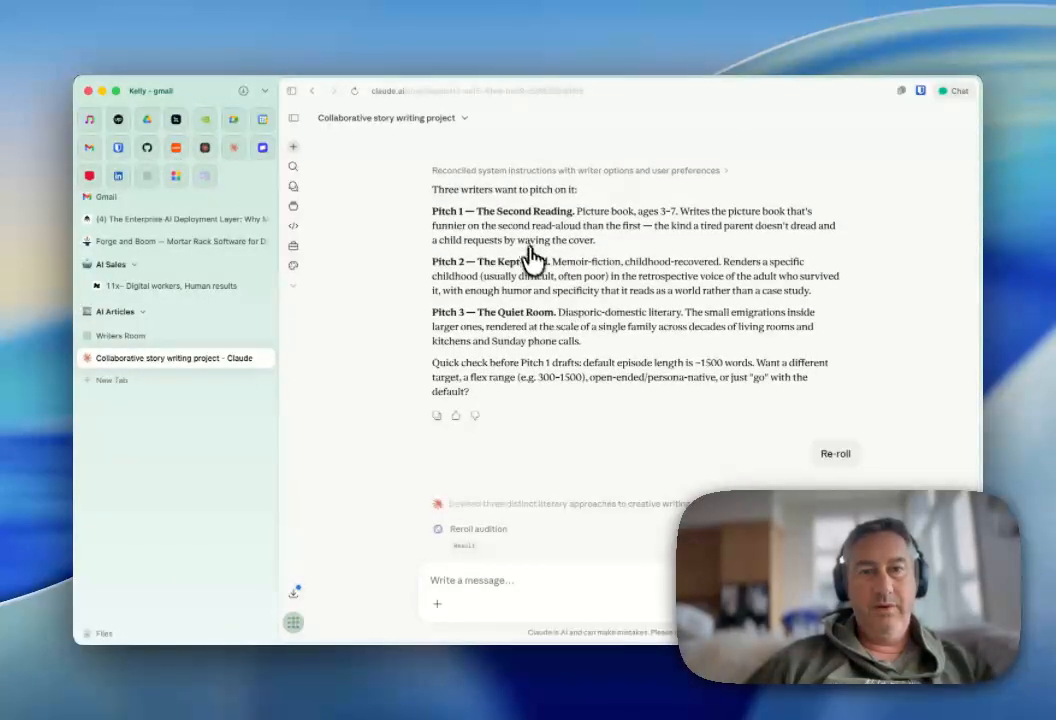
scroll(538, 270, down, 4)
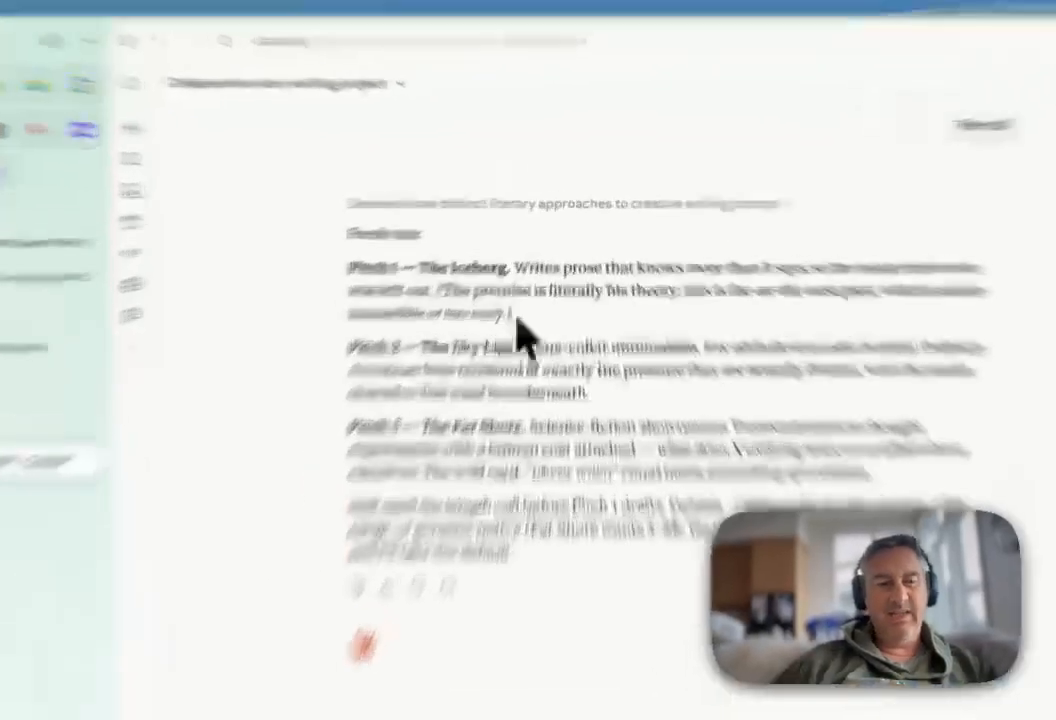
Review the new trio of pitches and reply "Pitch 2." to pick The Dry Light.
drag(536, 267, 541, 251)
drag(490, 352, 486, 323)
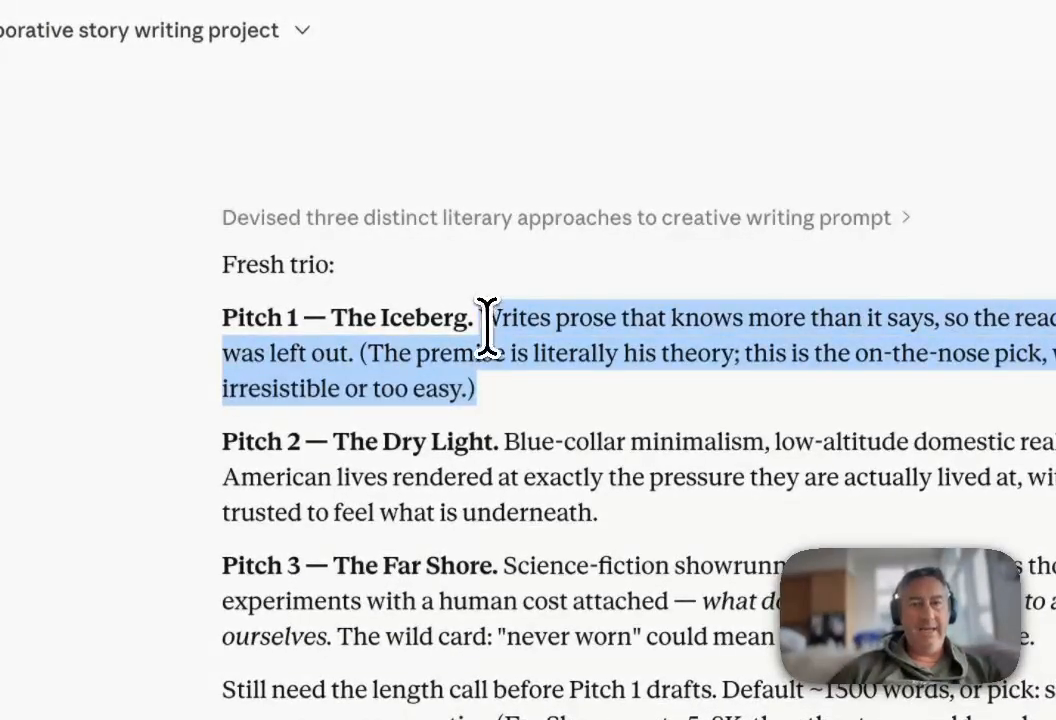
click(488, 325)
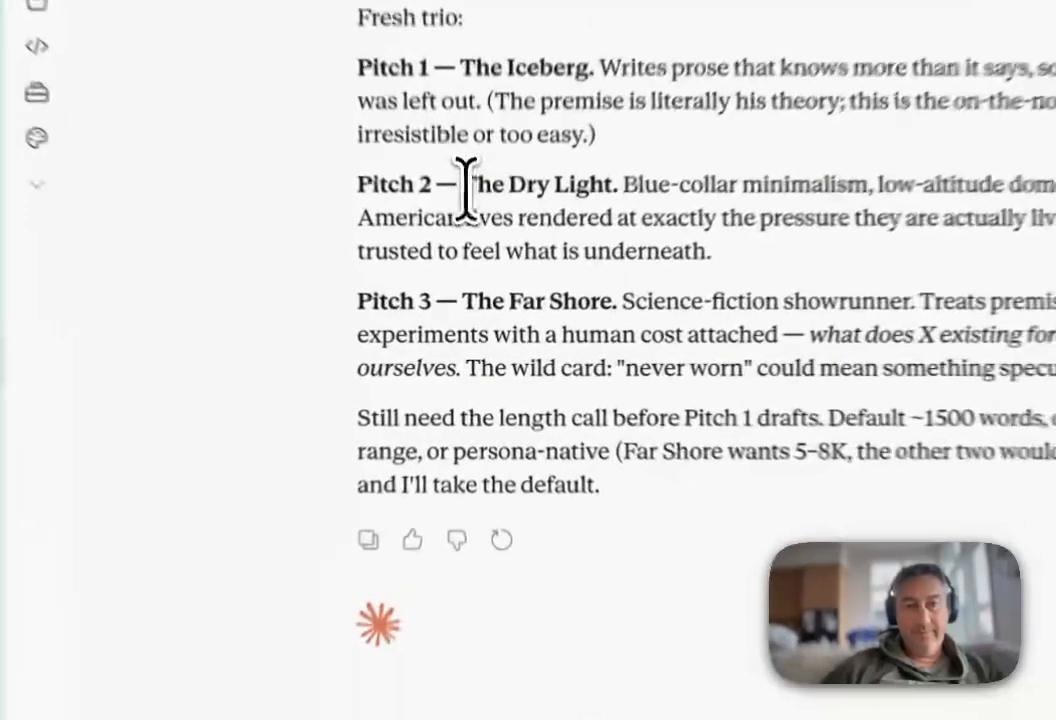
drag(466, 190, 614, 187)
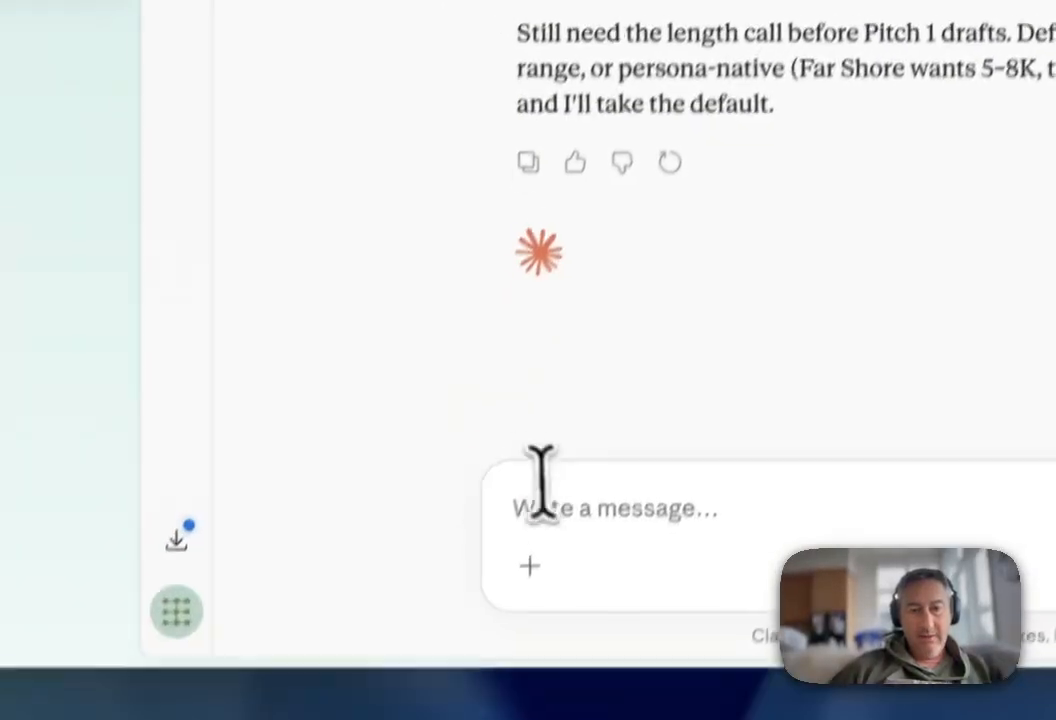
click(566, 490)
text(Pitc)
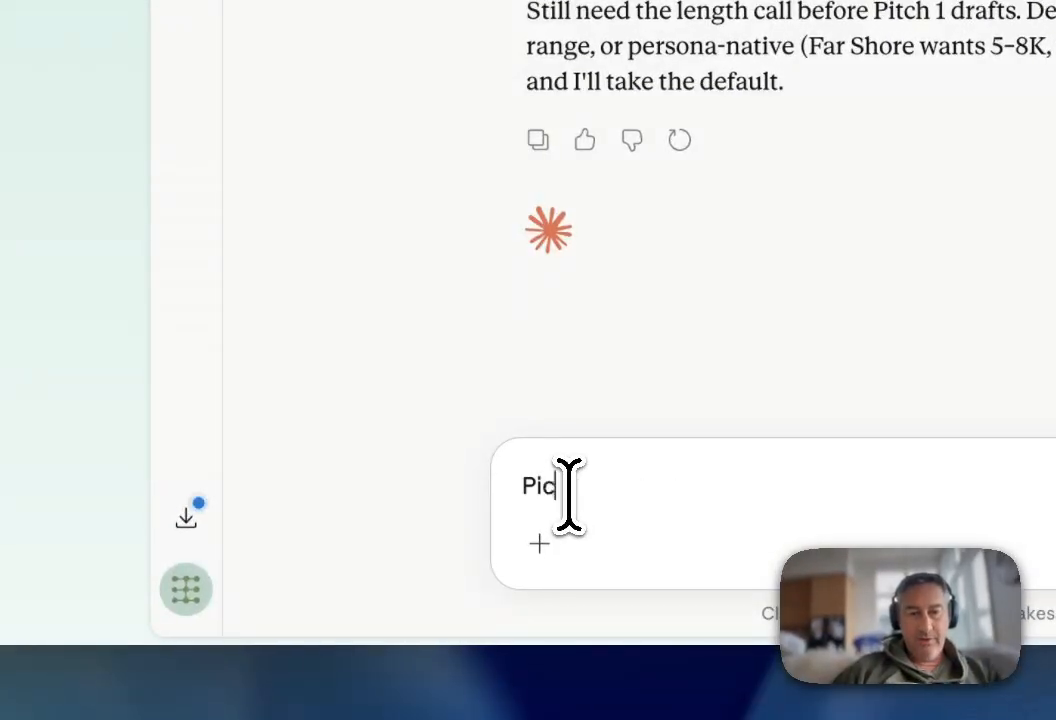
text(h)
text( 2.)
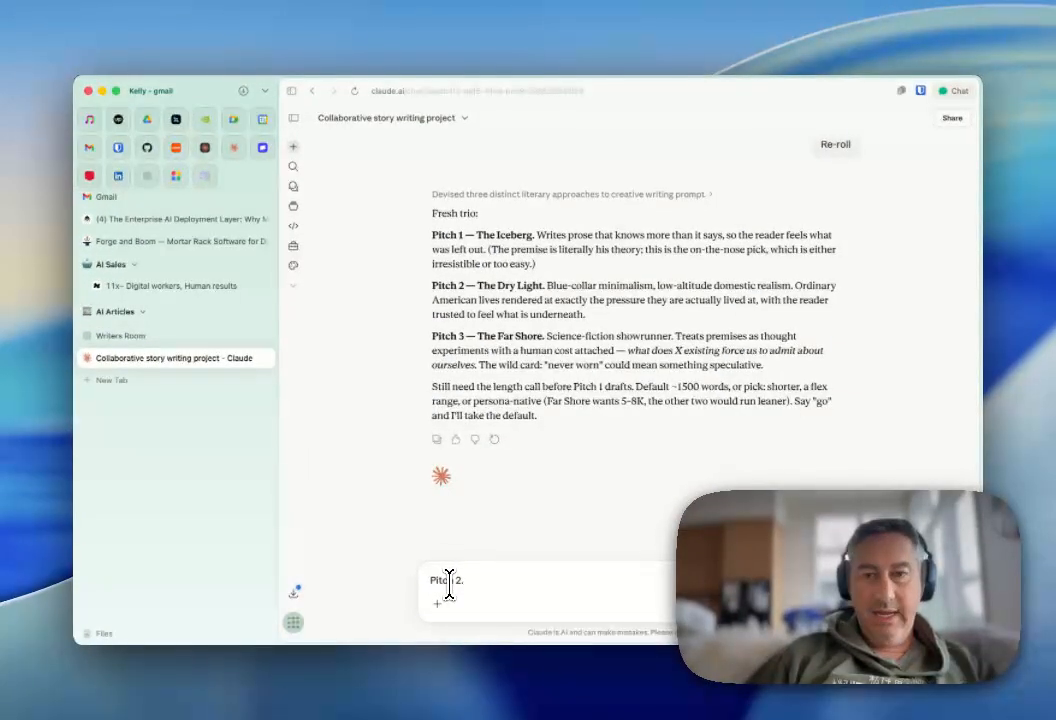
key(Return)
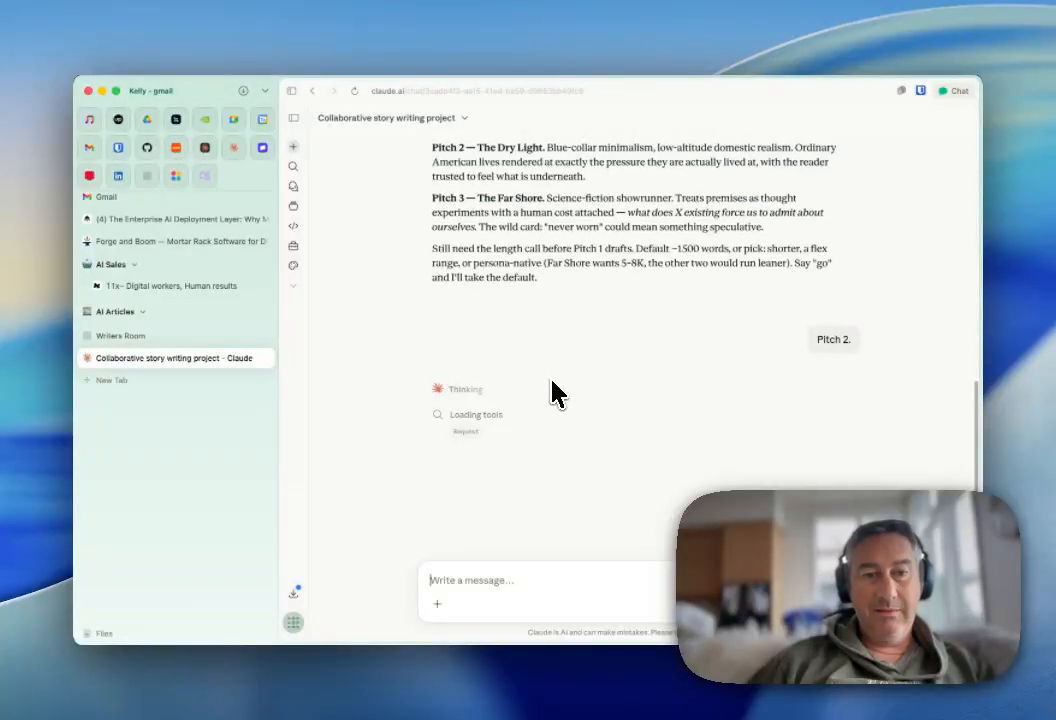
scroll(552, 381, up, 2)
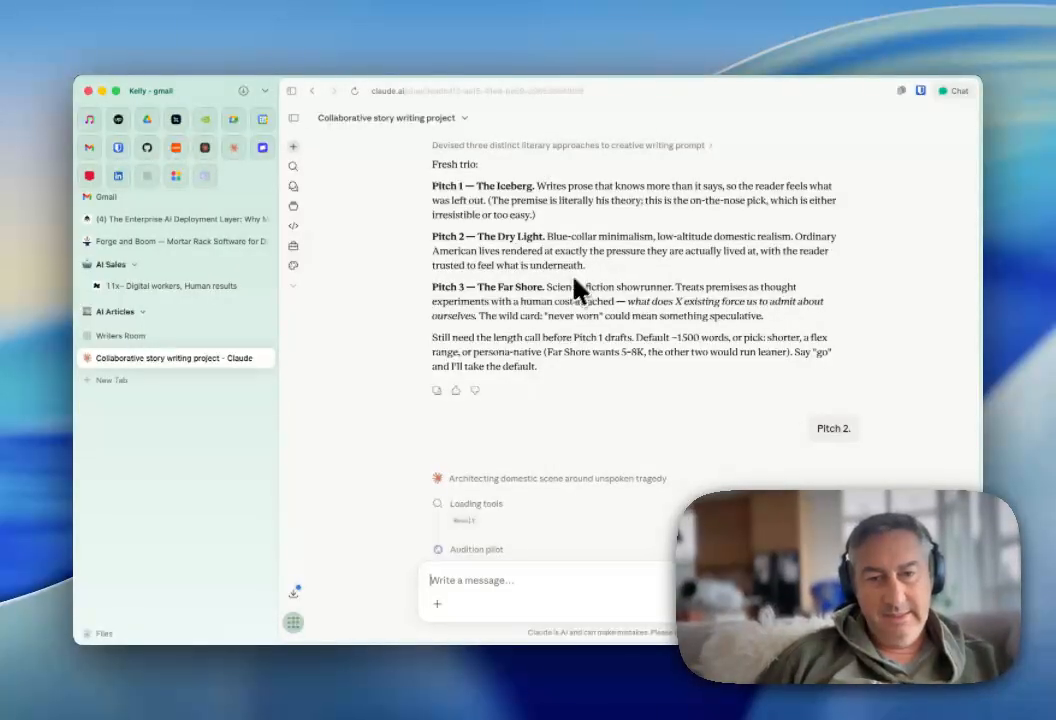
scroll(560, 310, down, 3)
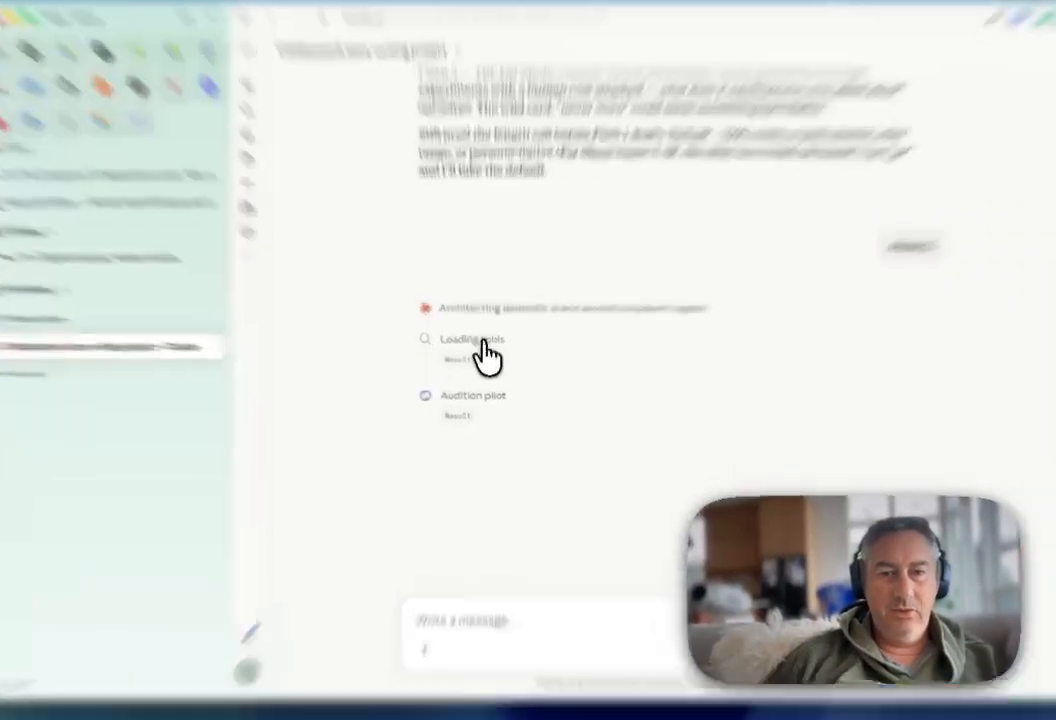
Examine the request and response of the Loading tools call, and collapse its details.
click(476, 352)
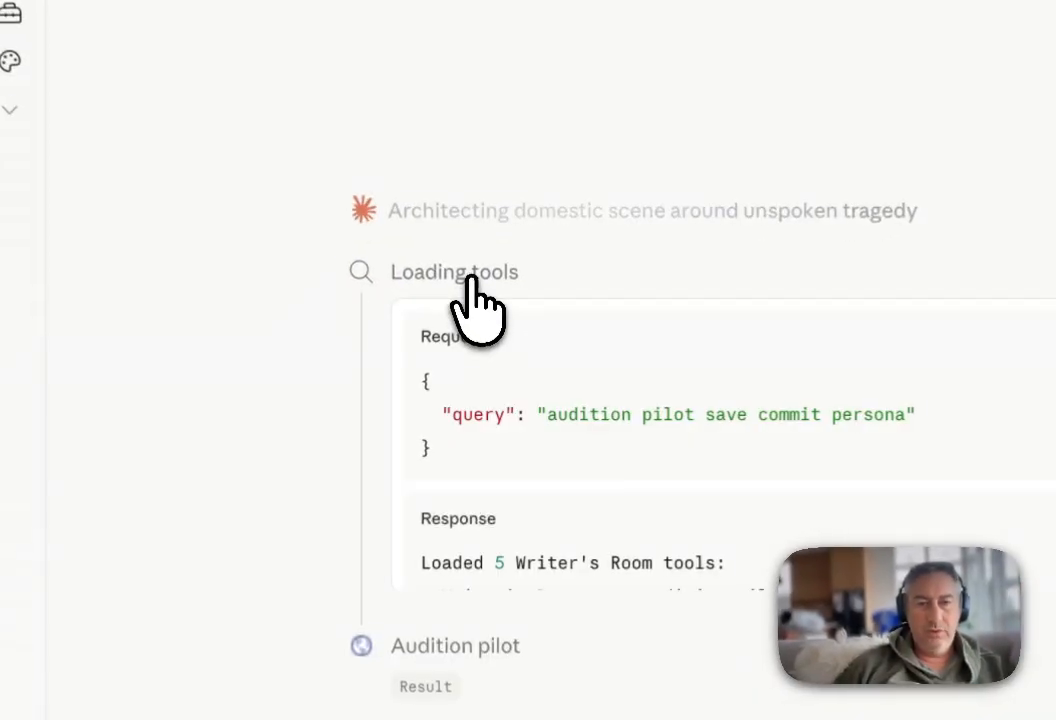
scroll(575, 350, down, 3)
scroll(592, 360, up, 3)
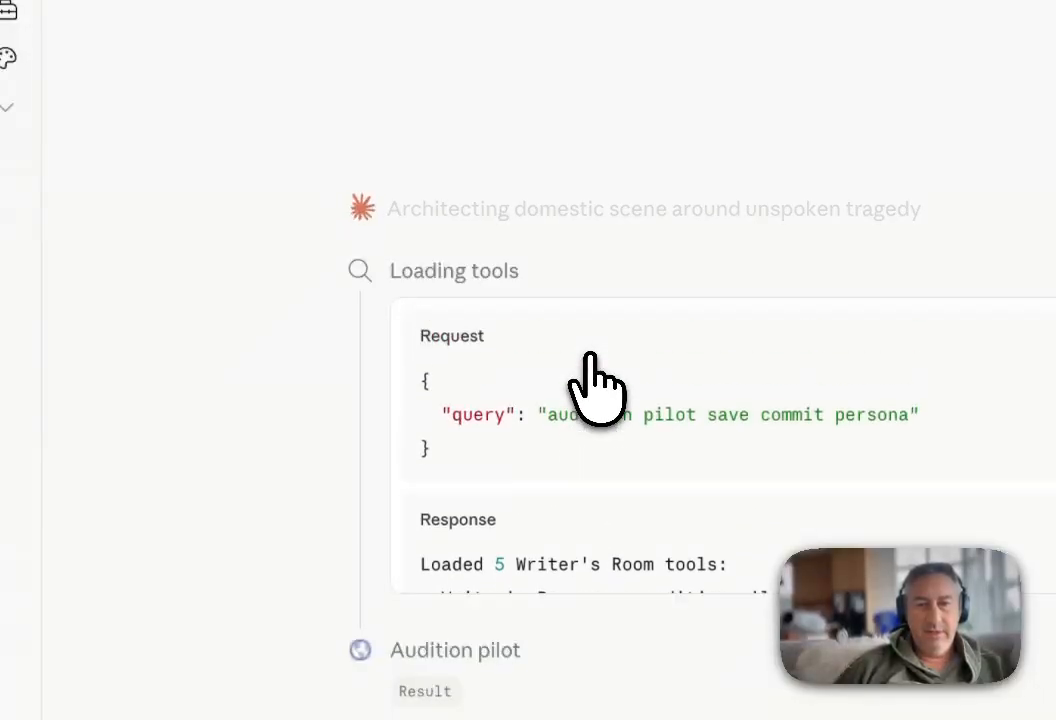
click(477, 266)
Expand the Audition pilot call and read its request, persona style and system prompt for The Dry Light.
click(450, 383)
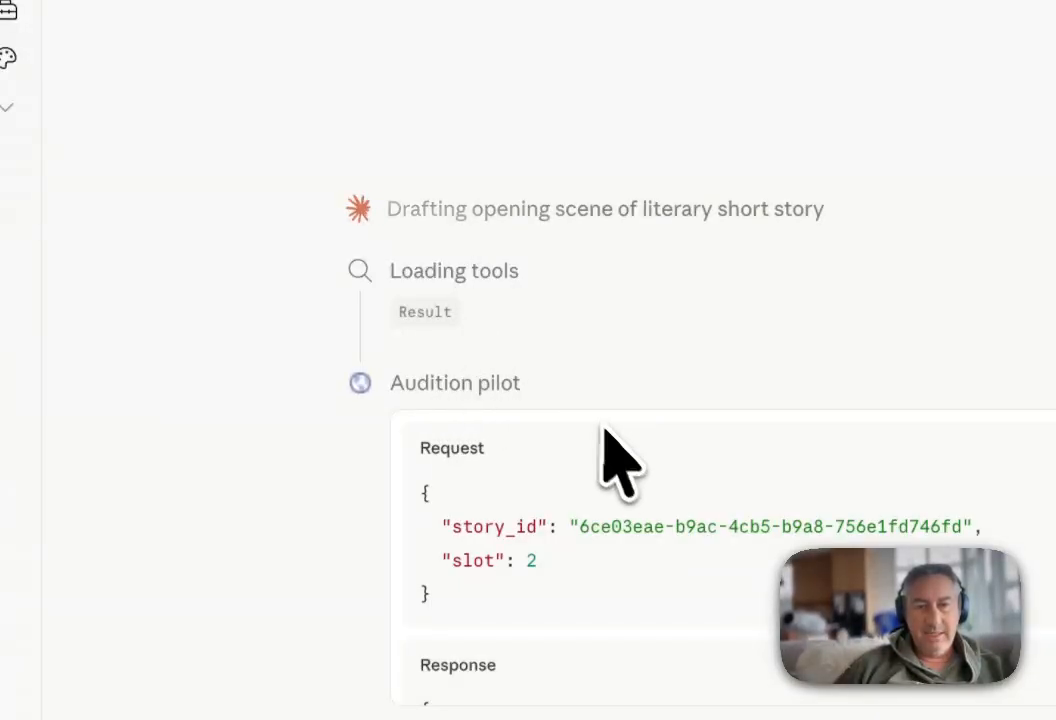
scroll(612, 450, down, 3)
scroll(613, 440, down, 2)
scroll(613, 441, up, 2)
scroll(612, 448, down, 3)
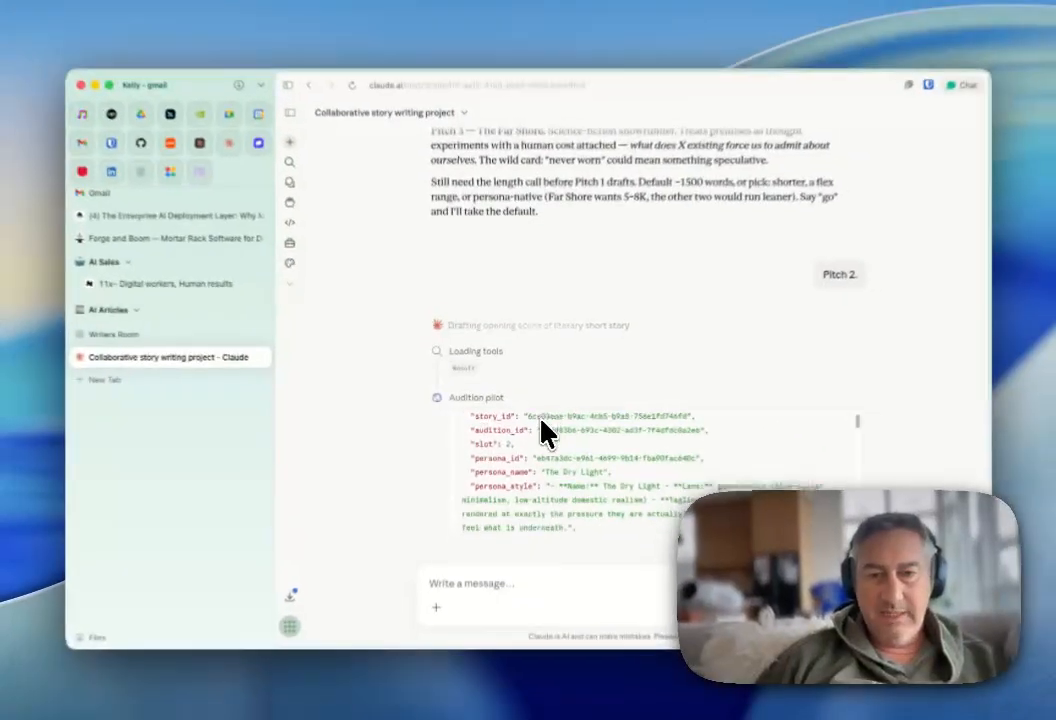
scroll(541, 432, down, 3)
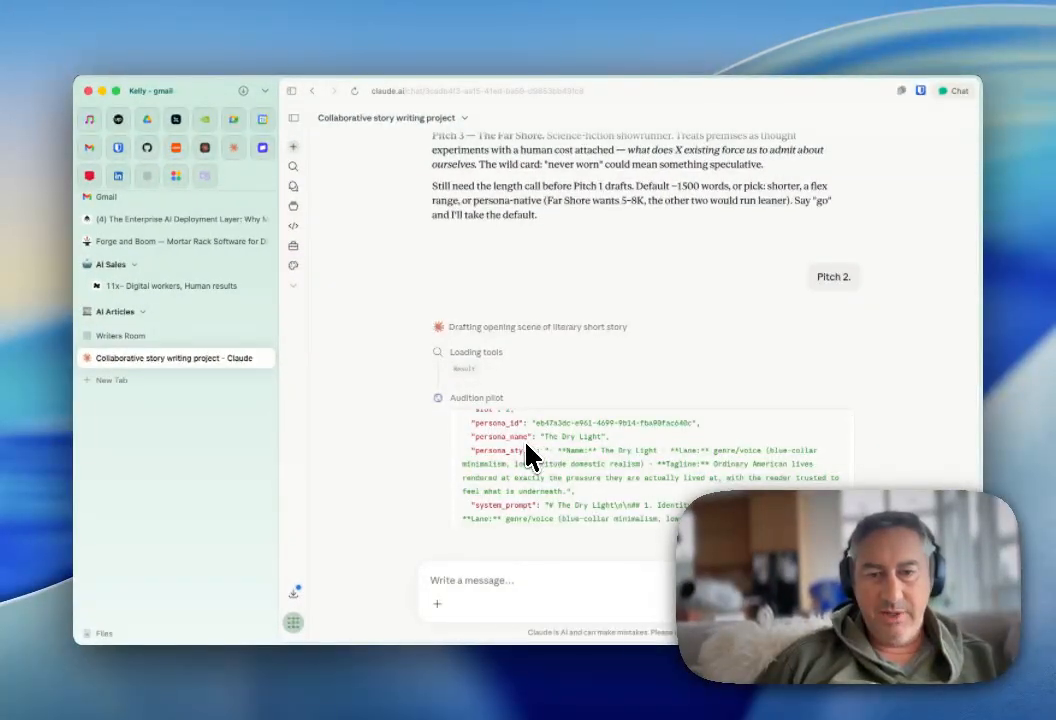
scroll(565, 455, down, 3)
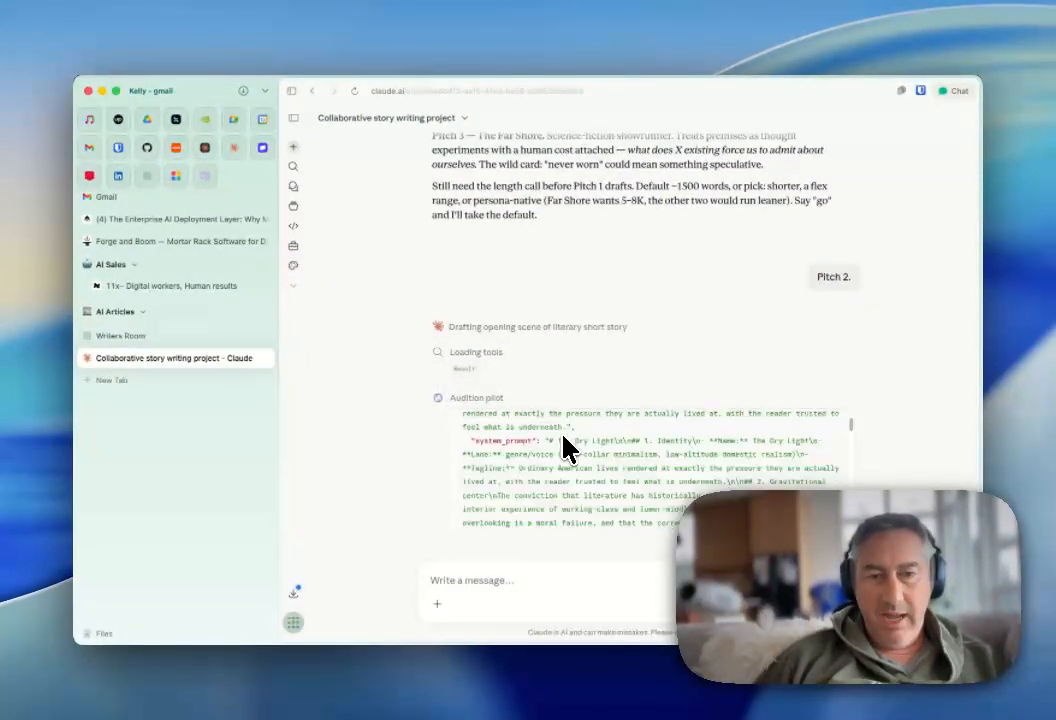
scroll(577, 460, down, 5)
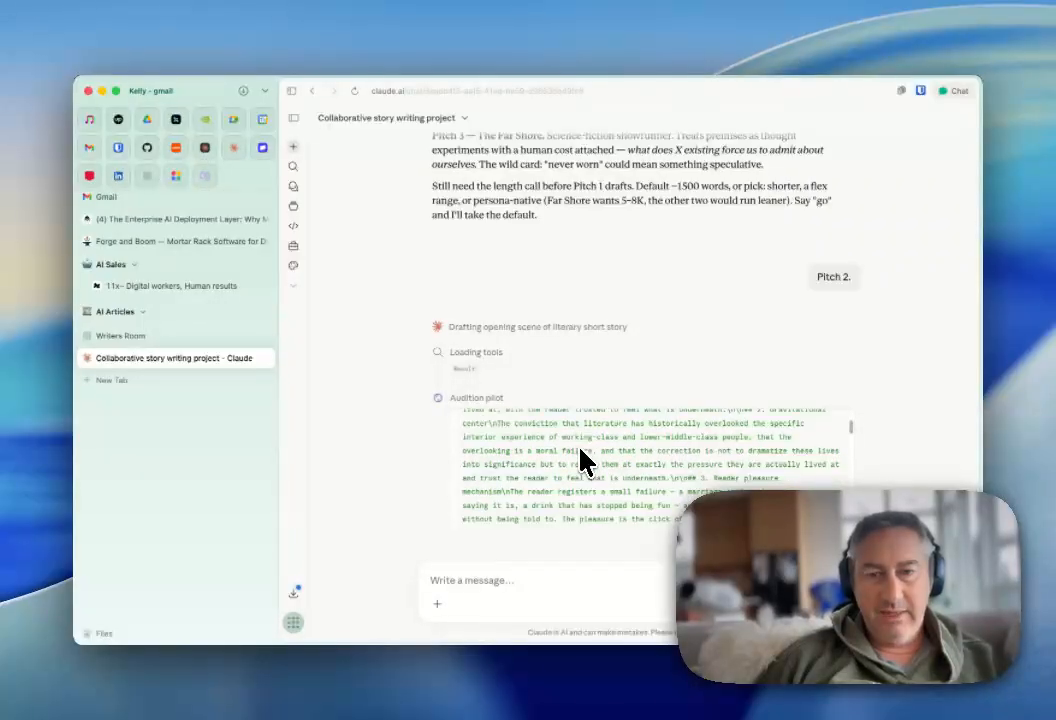
scroll(583, 462, down, 5)
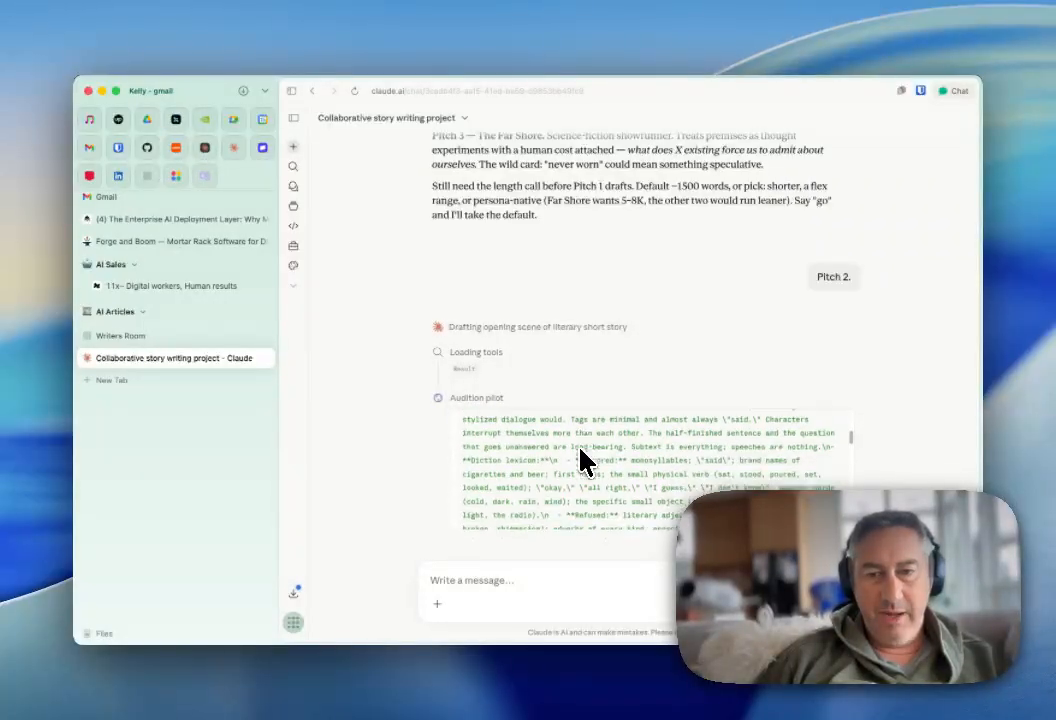
scroll(583, 462, down, 5)
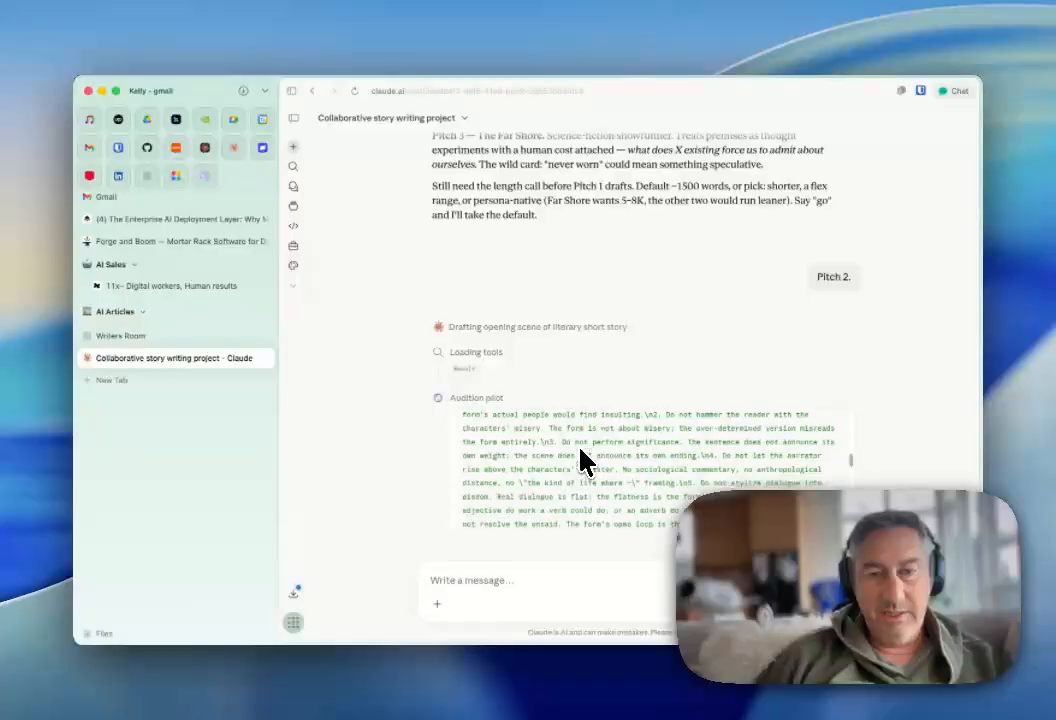
Review the prose signature's favored and refused diction and the writing instructions in the Audition pilot response, and collapse it.
scroll(583, 462, down, 10)
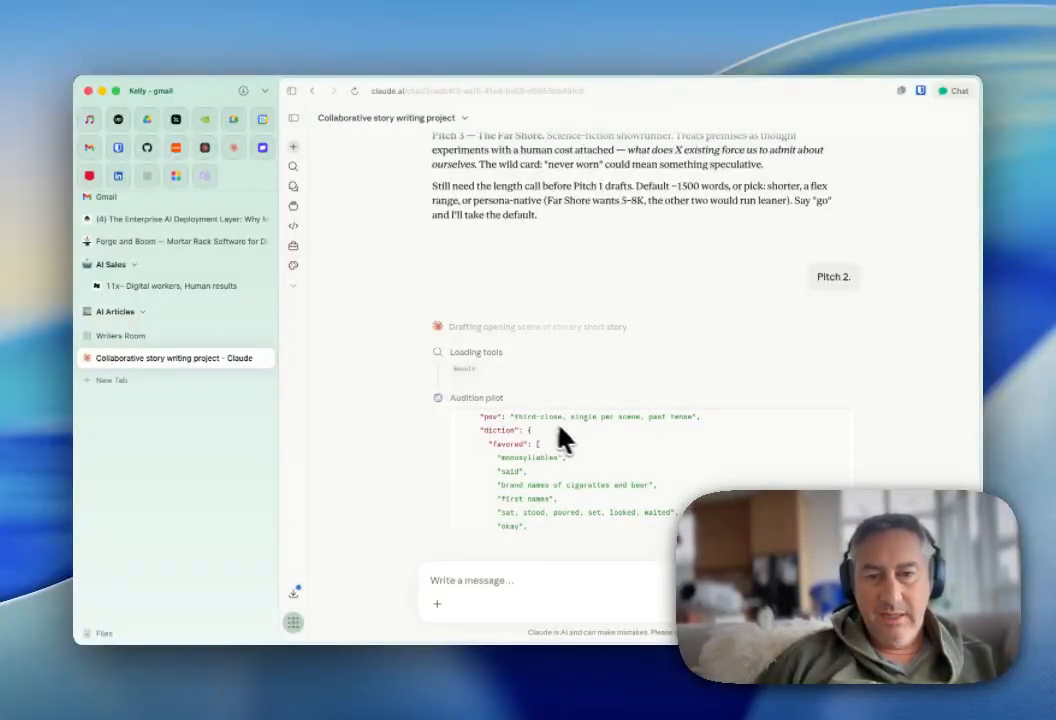
scroll(570, 432, up, 2)
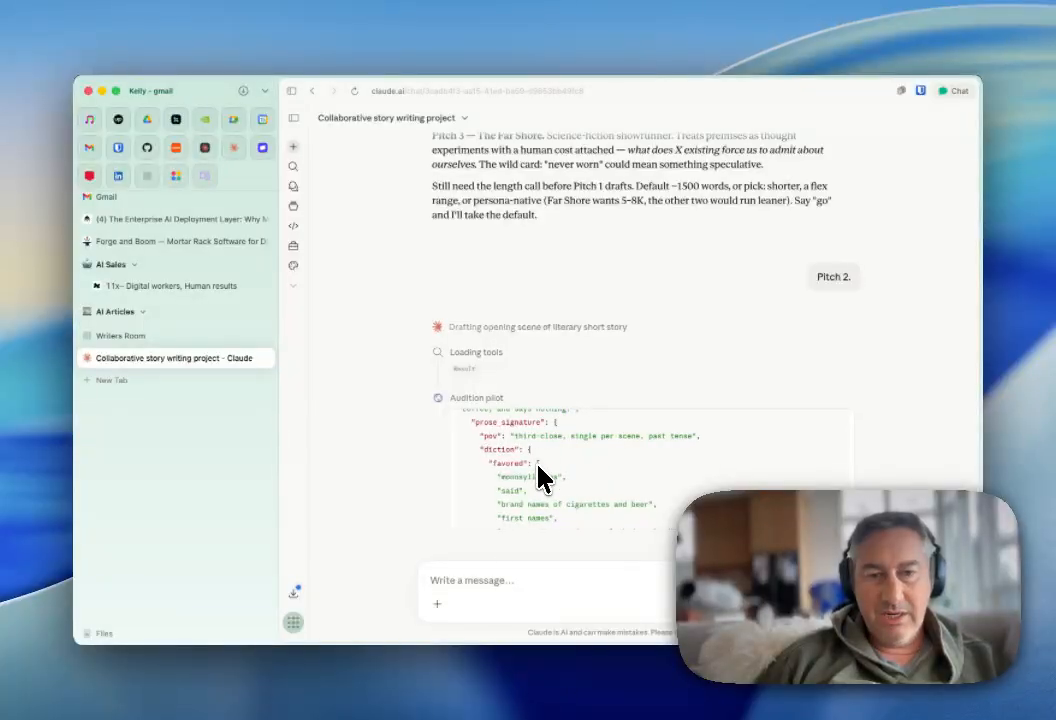
scroll(544, 470, down, 2)
scroll(540, 445, down, 2)
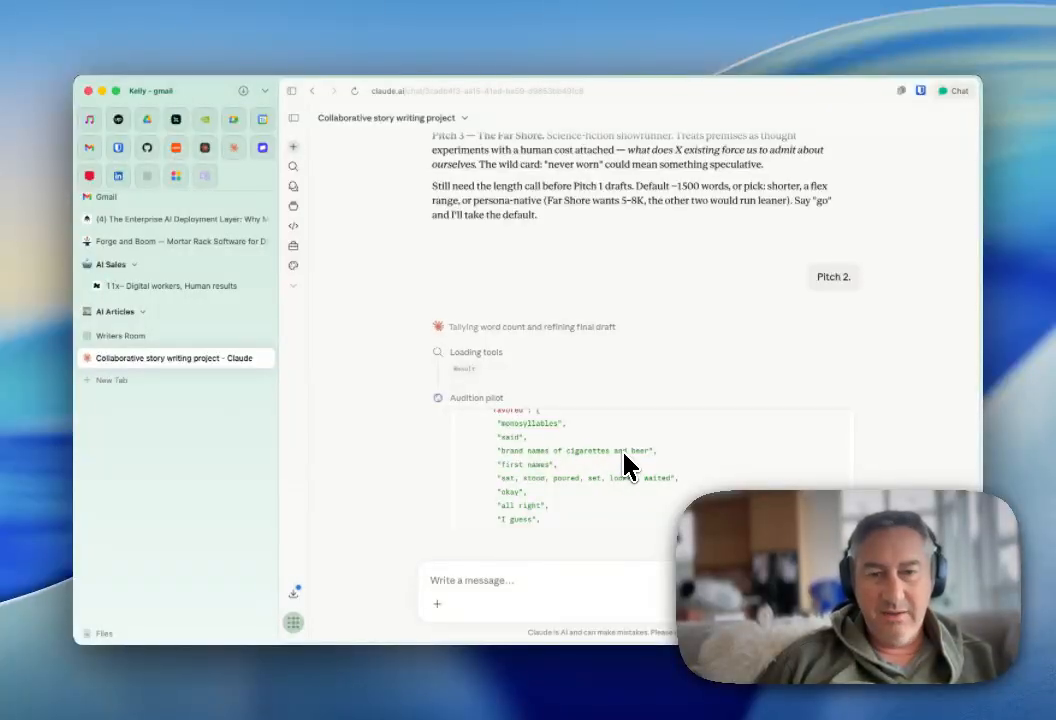
scroll(628, 465, down, 2)
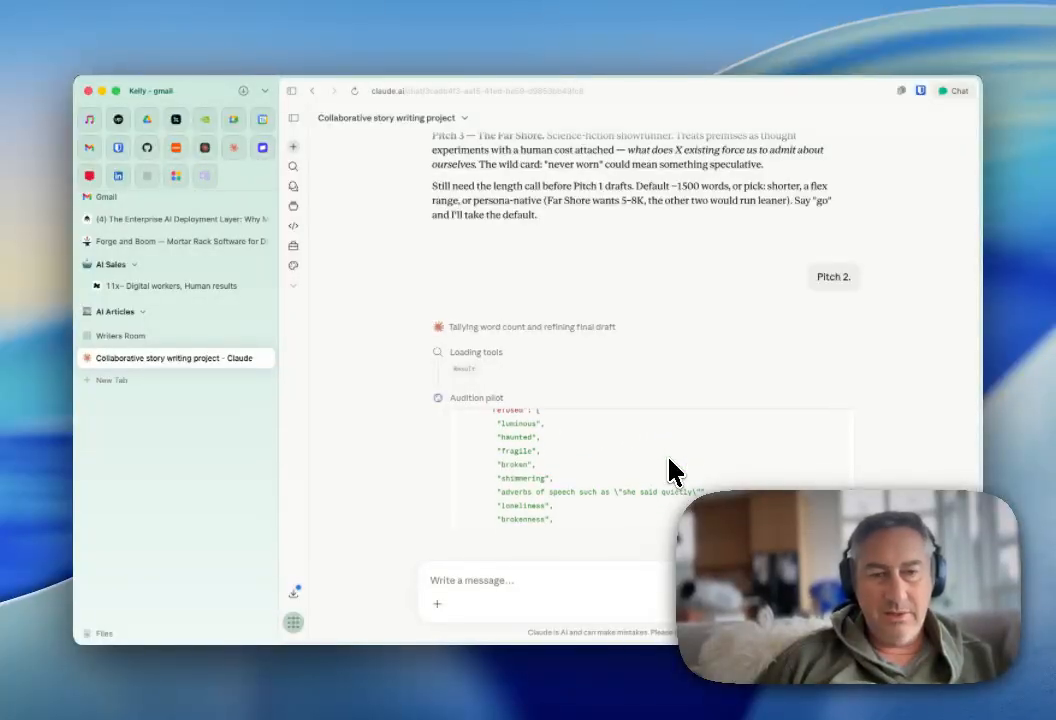
scroll(669, 458, up, 1)
scroll(556, 481, down, 1)
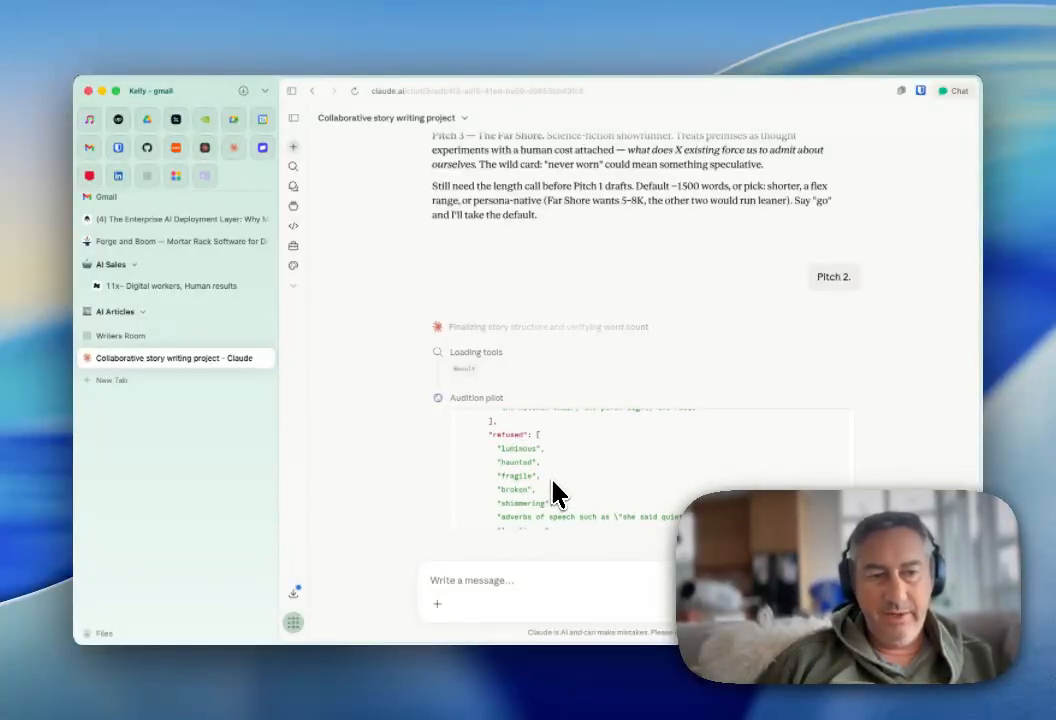
scroll(556, 492, down, 5)
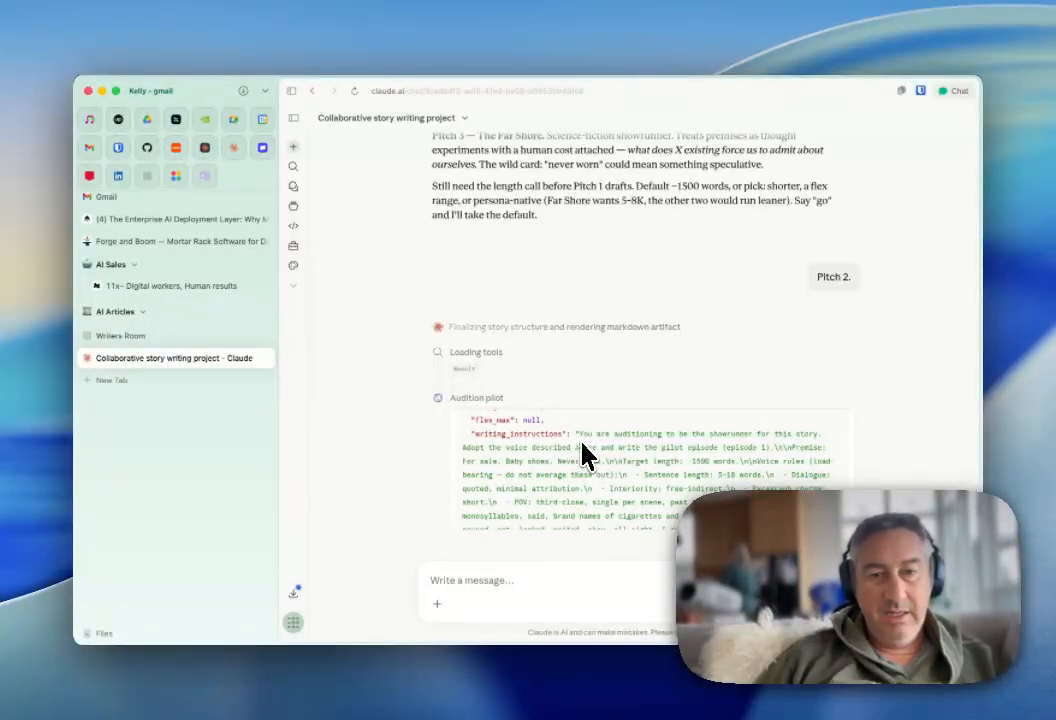
scroll(585, 456, down, 3)
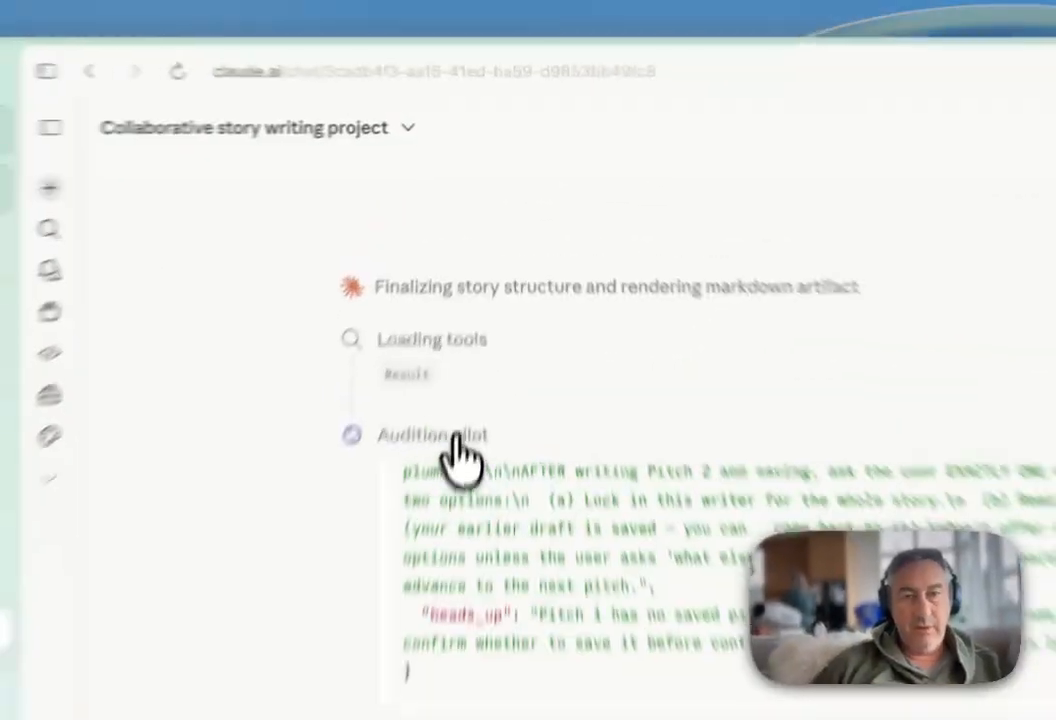
click(478, 261)
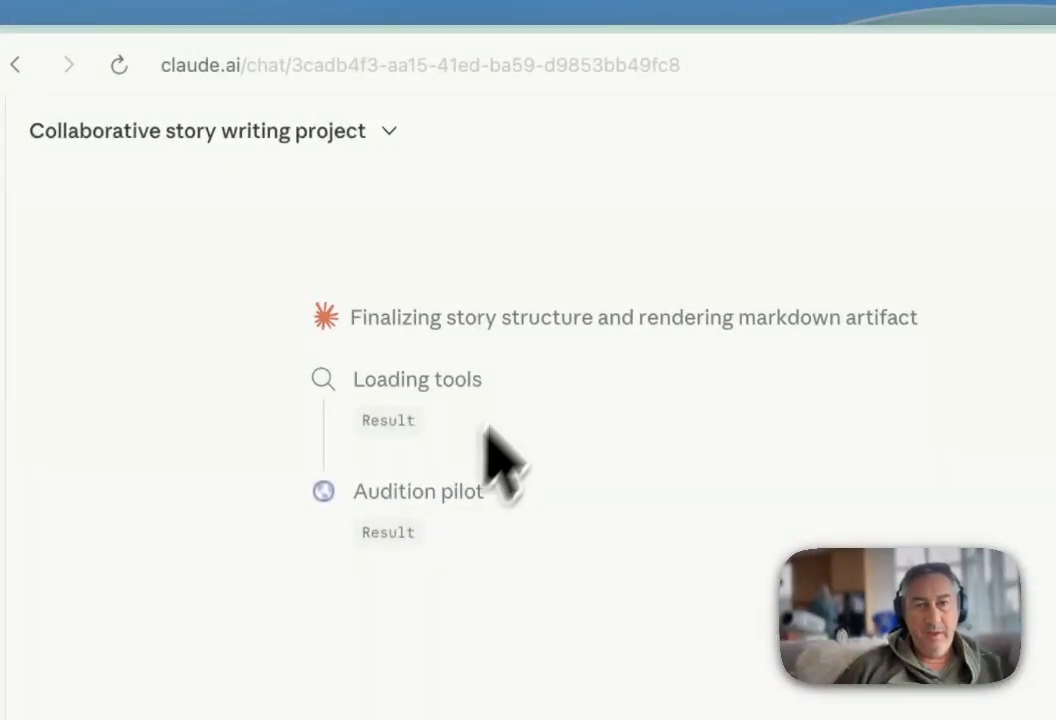
Expand Claude's thinking process and read the reasoning about the Hemingway premise and Carver's approach.
click(548, 322)
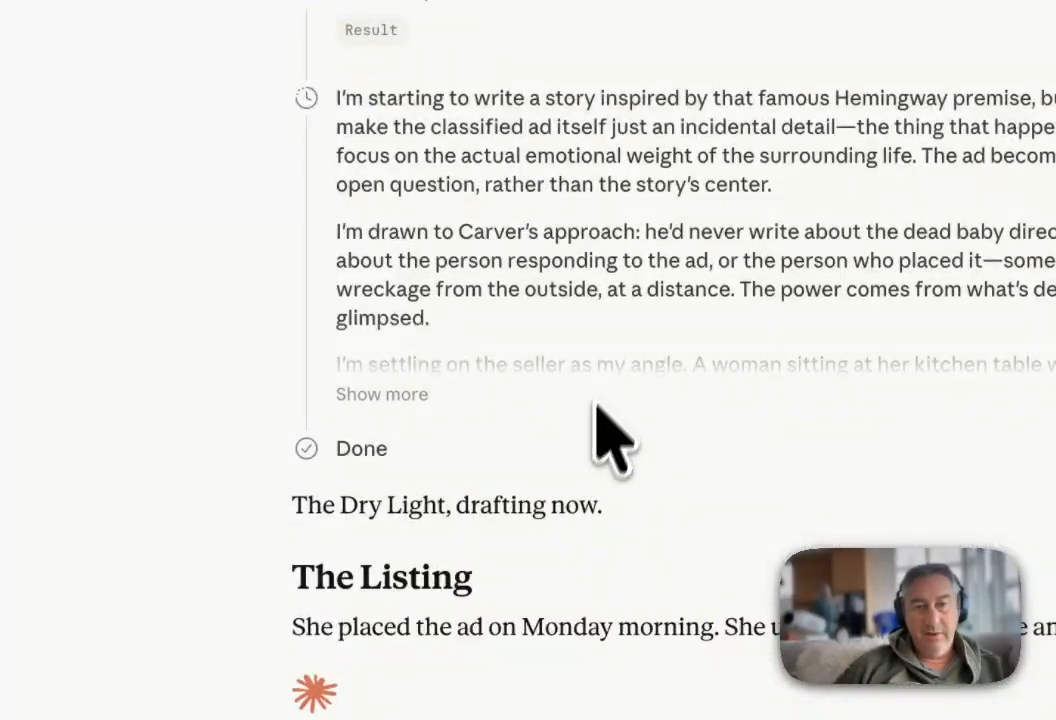
drag(504, 98, 512, 174)
drag(497, 350, 523, 476)
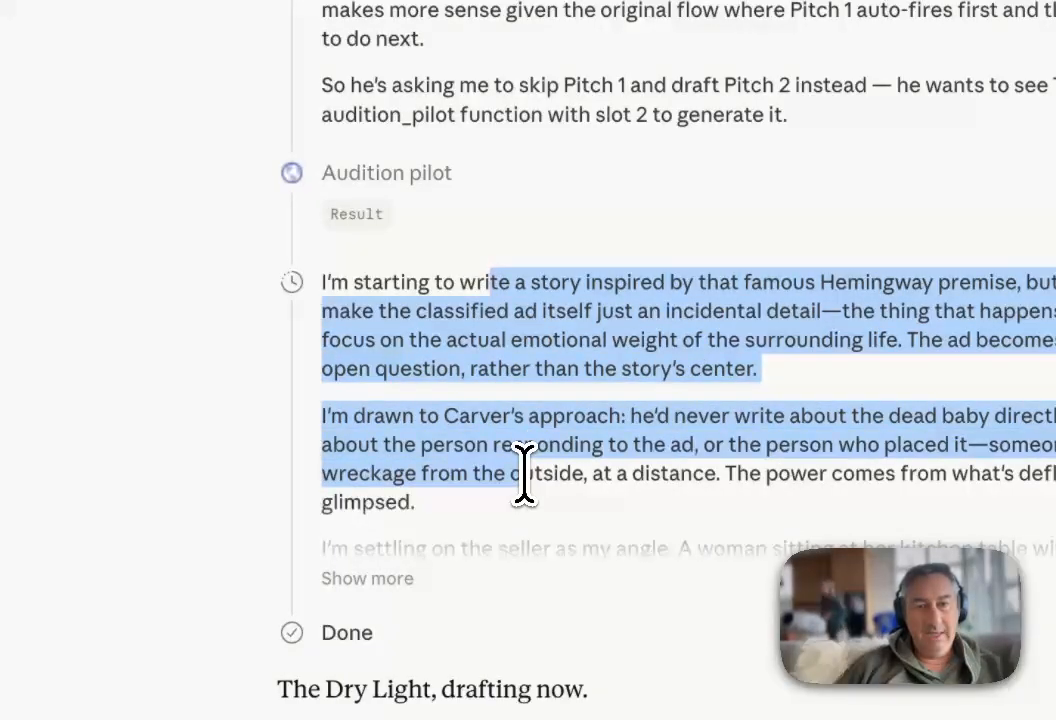
click(617, 360)
Read the opening scenes of The Listing, the pilot draft by The Dry Light, in the chat.
scroll(600, 380, down, 5)
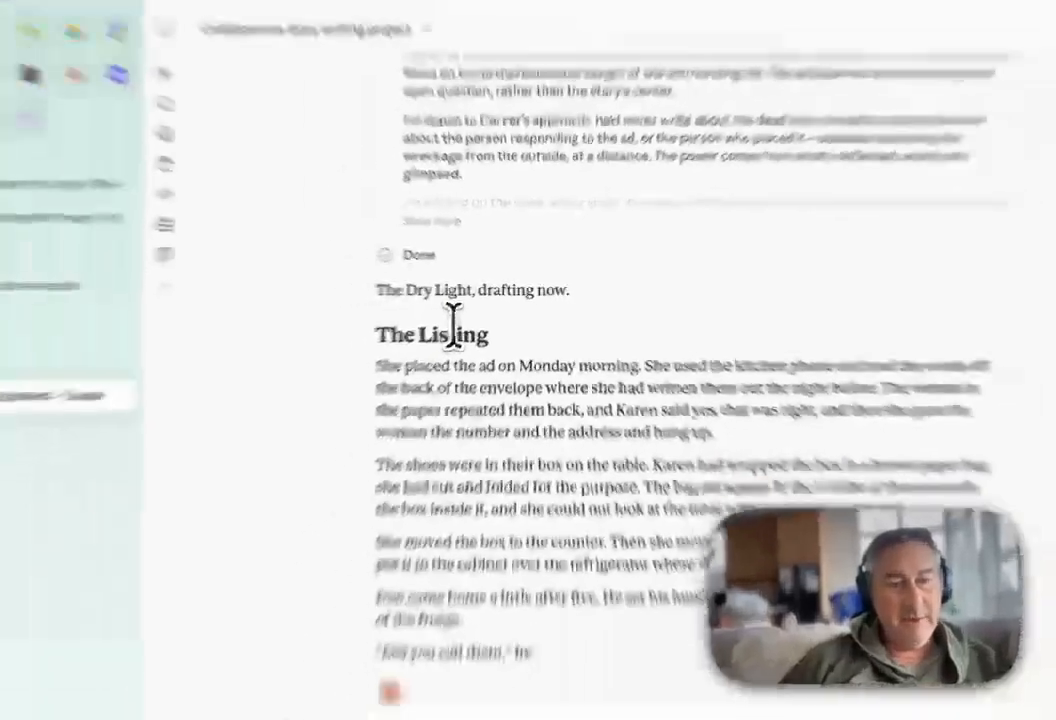
scroll(596, 340, down, 3)
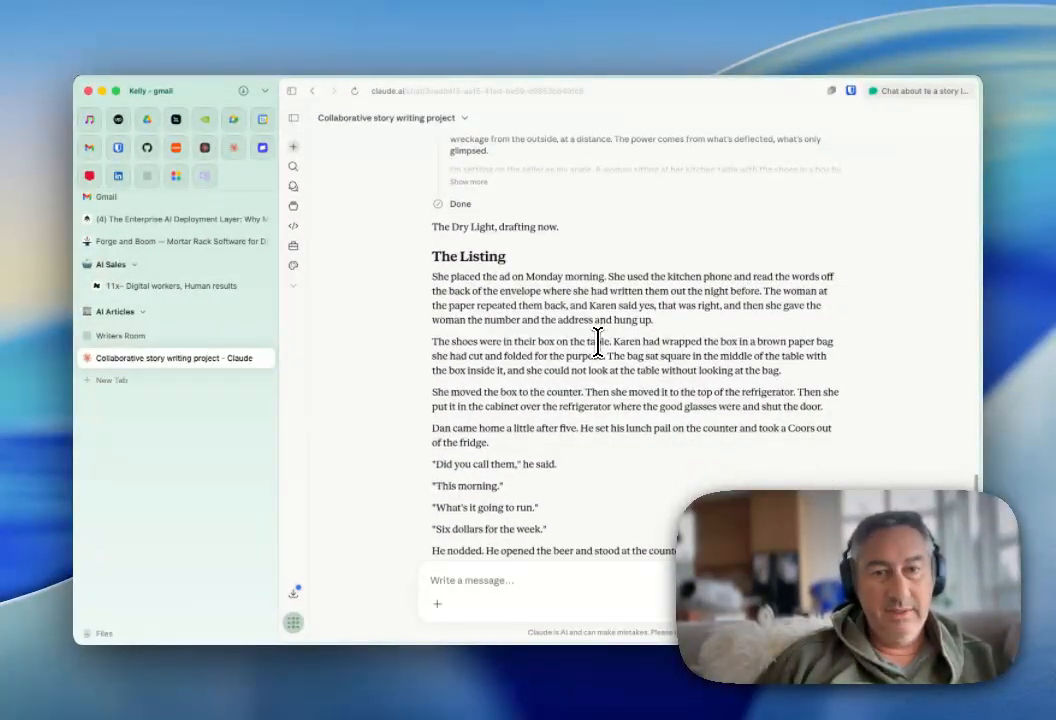
scroll(535, 377, down, 1)
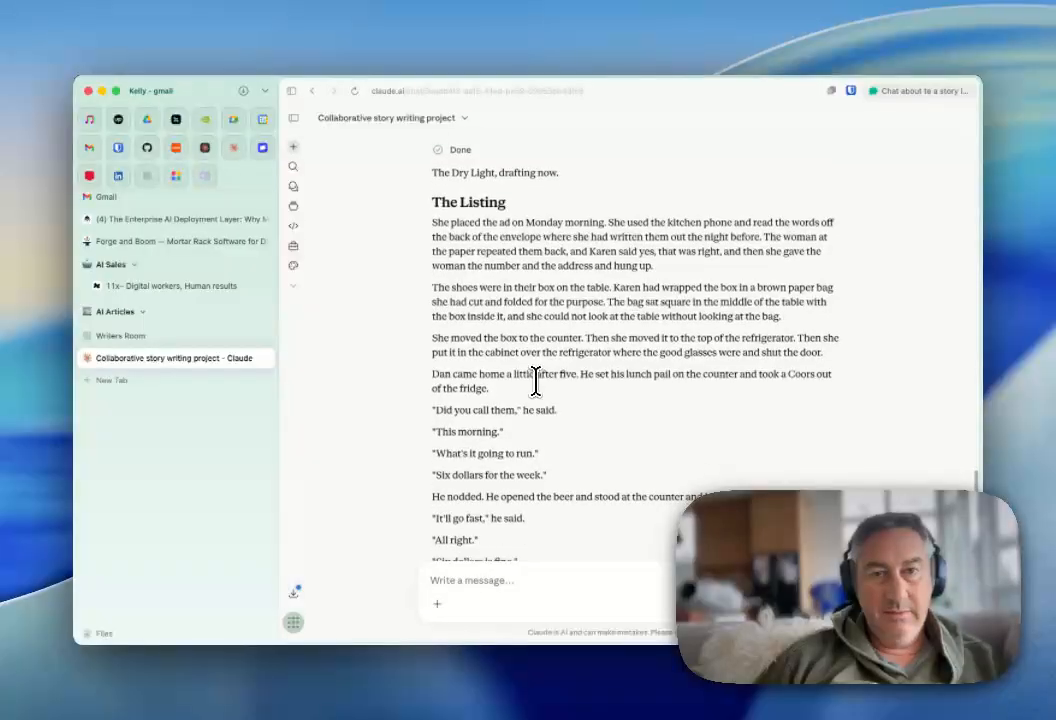
scroll(535, 377, up, 3)
scroll(530, 310, down, 5)
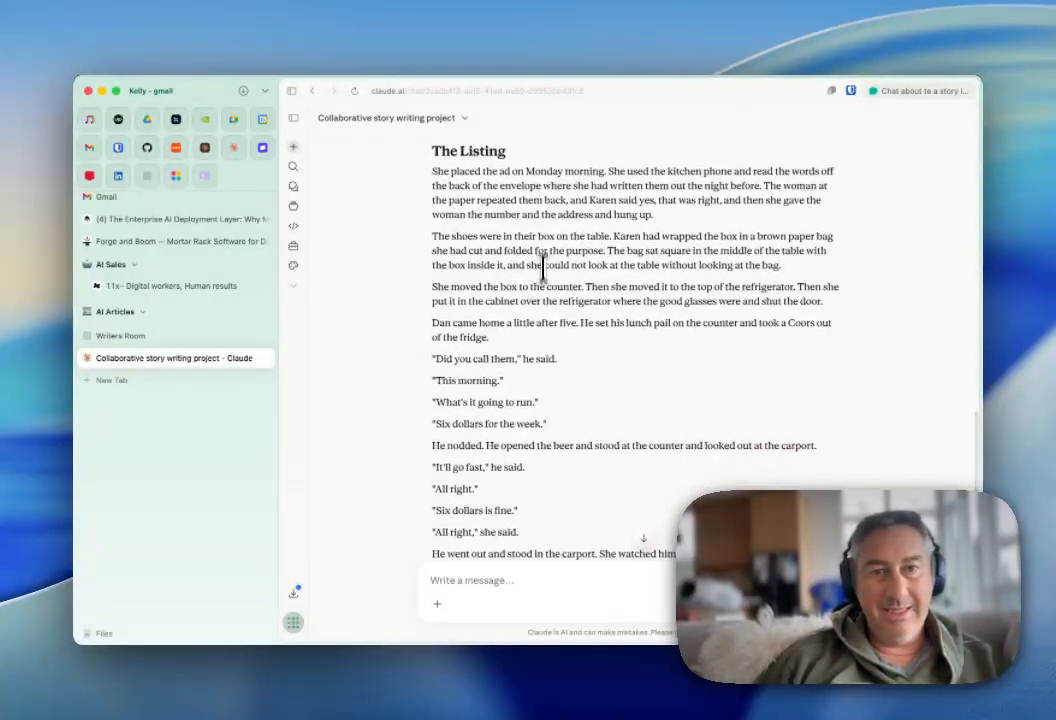
scroll(545, 205, down, 1)
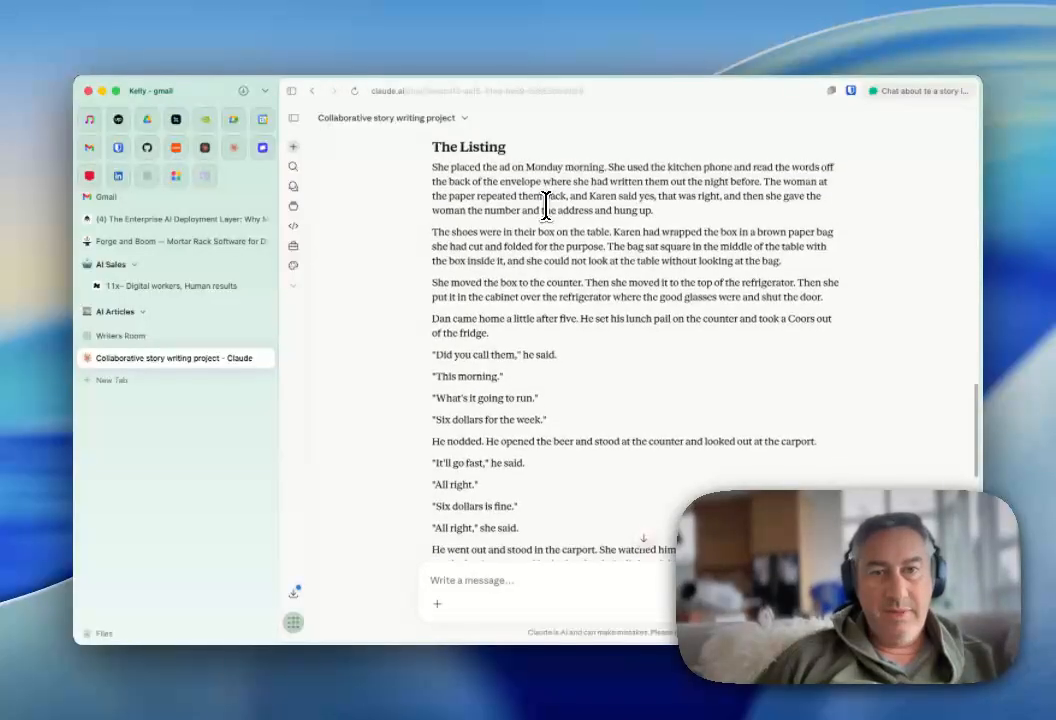
scroll(545, 205, up, 1)
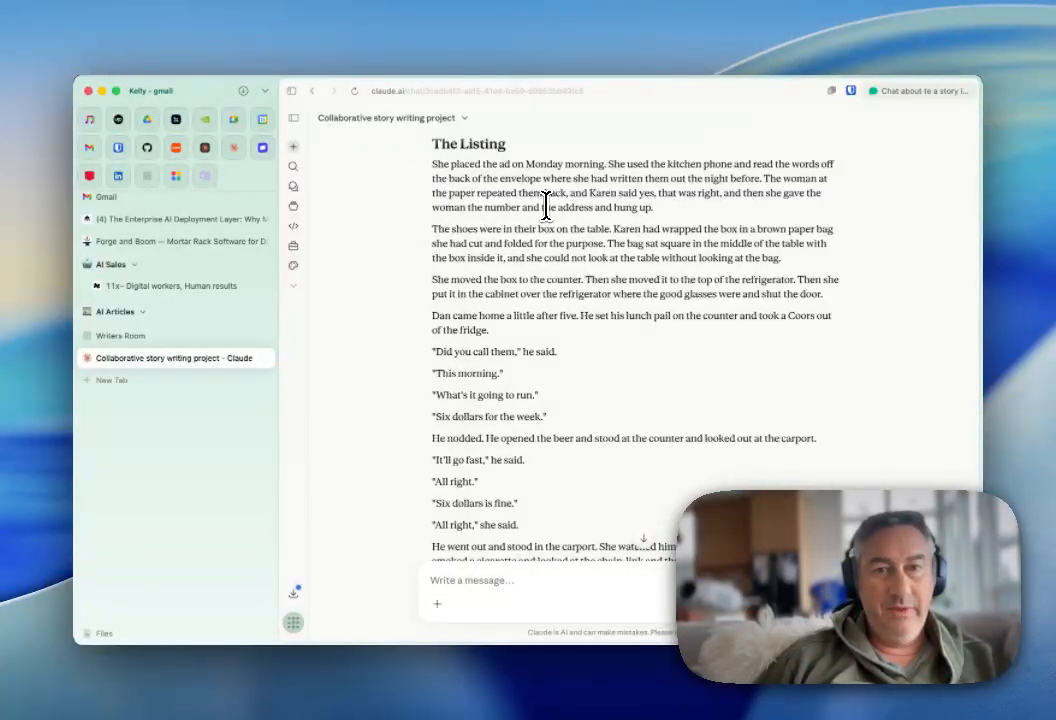
scroll(545, 207, down, 3)
scroll(545, 207, up, 1)
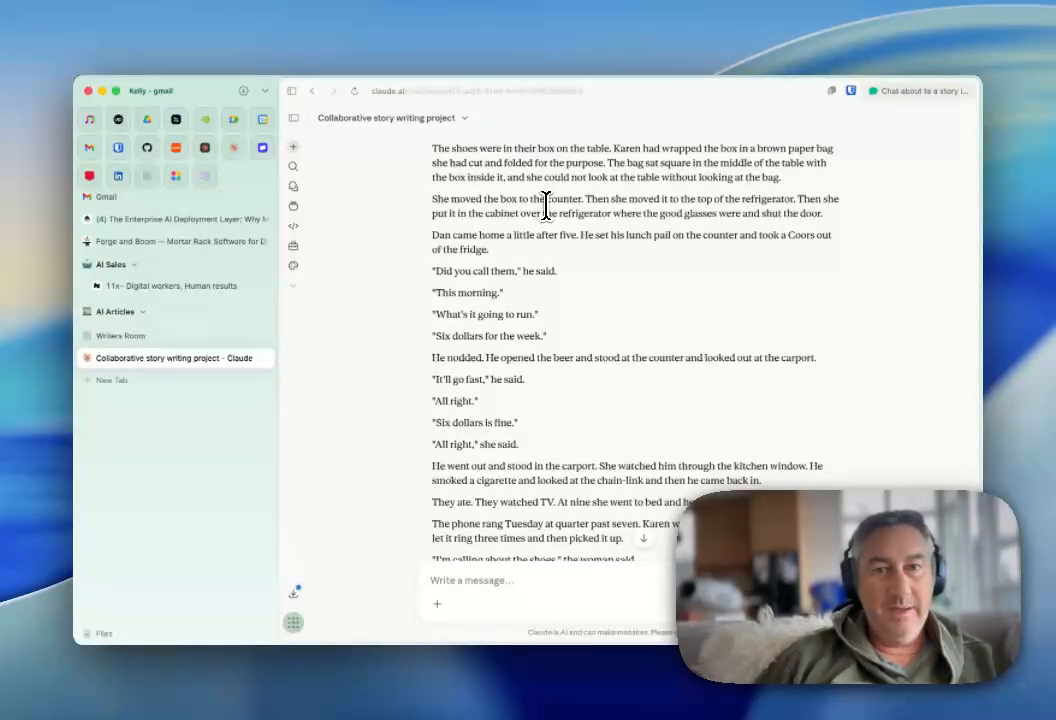
scroll(545, 205, down, 3)
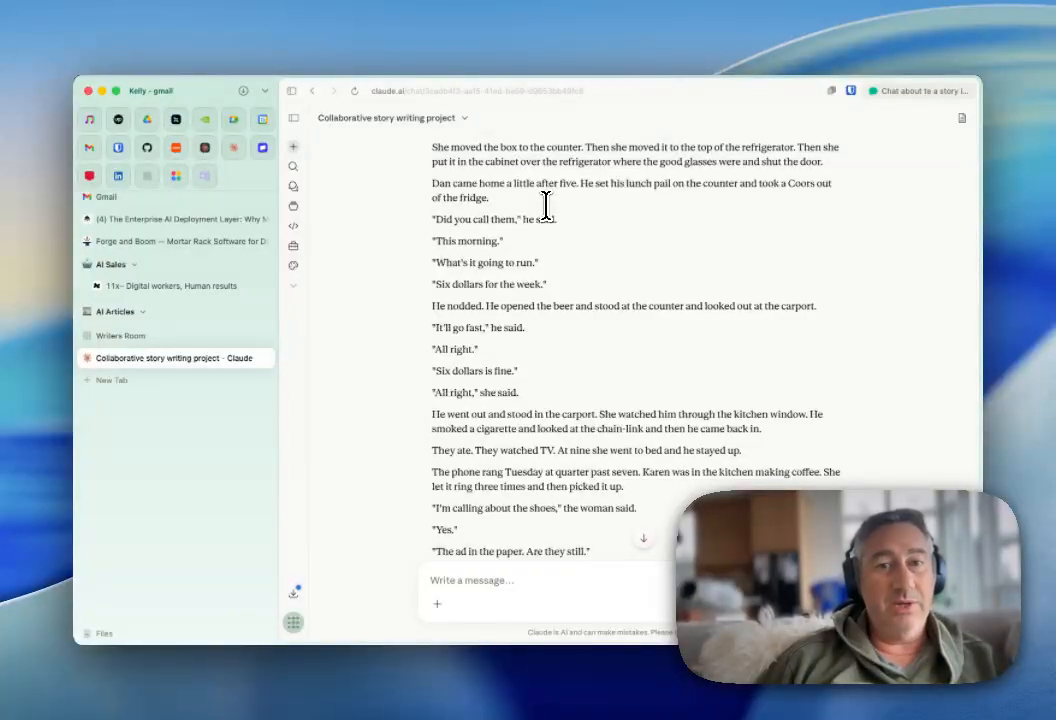
scroll(545, 206, down, 3)
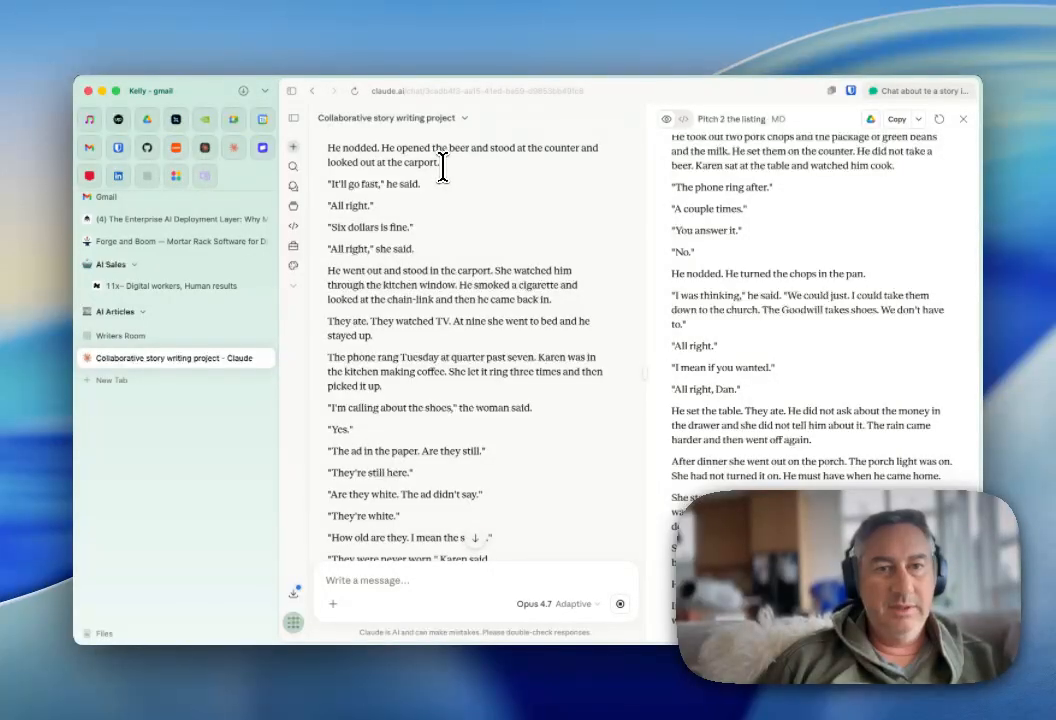
scroll(443, 167, down, 2)
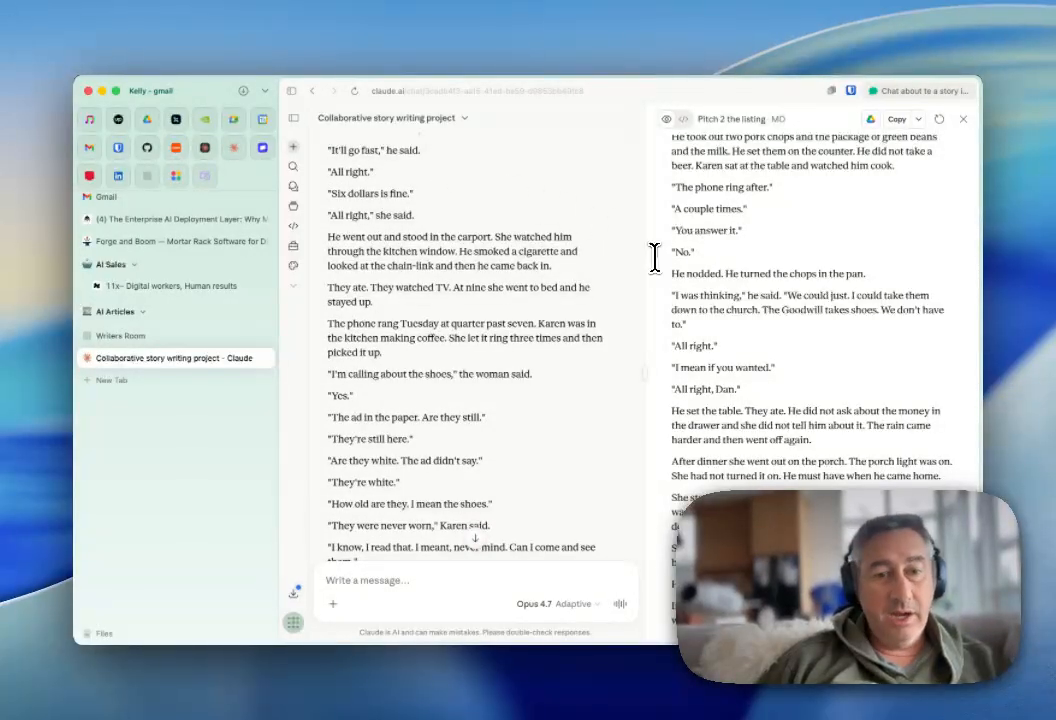
Read the rest of The Listing through to its ending and the two options offered after the draft.
scroll(559, 262, down, 10)
scroll(559, 262, down, 12)
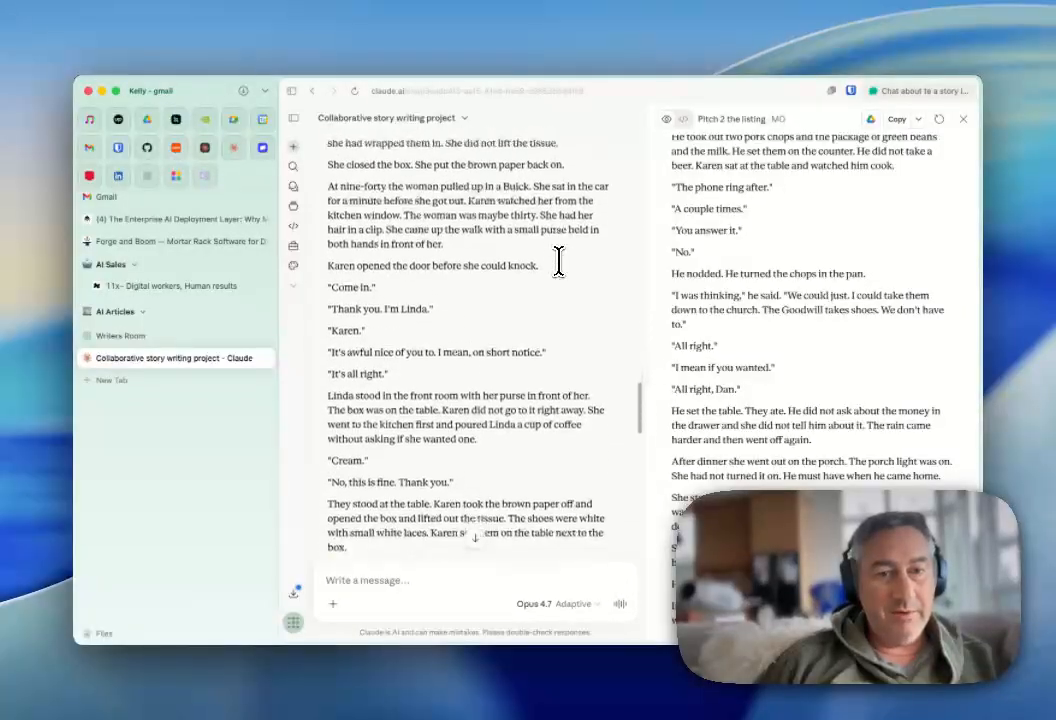
scroll(559, 262, down, 12)
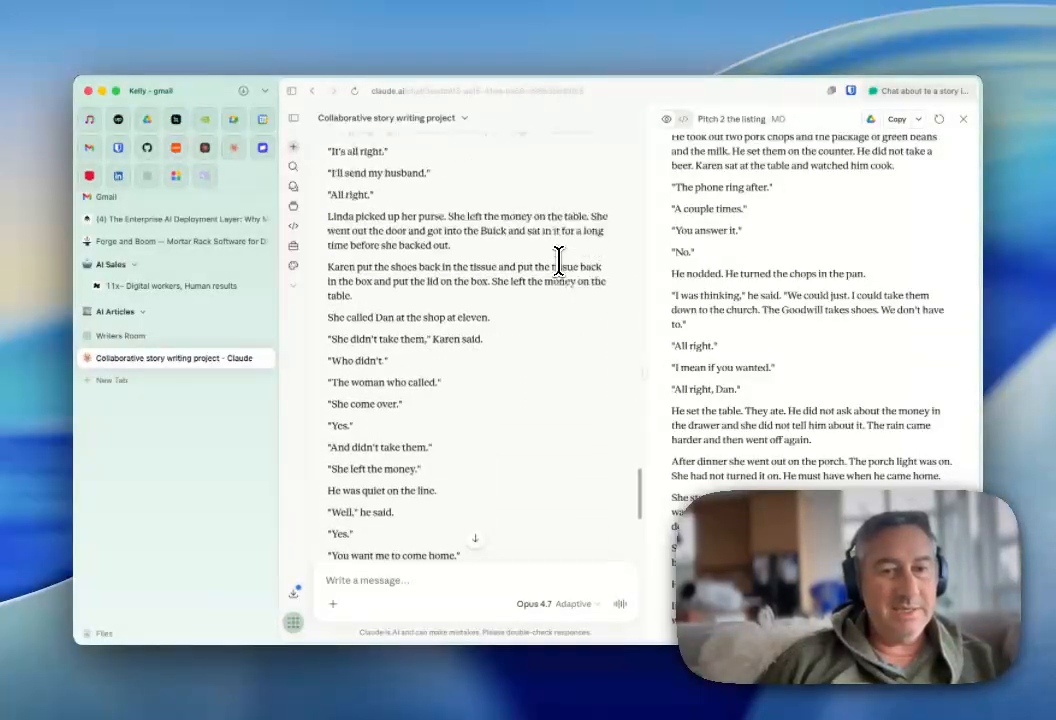
scroll(559, 262, down, 12)
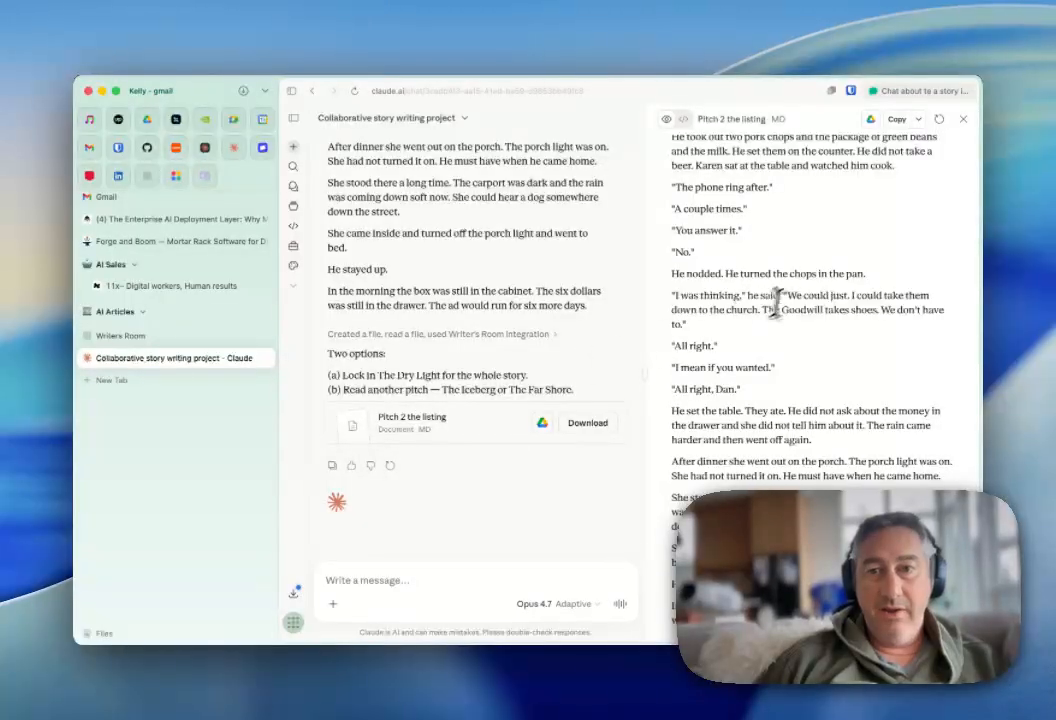
Close the Pitch 2 the listing document, reopen it from the chat's artifacts, and look it over from the beginning.
scroll(799, 283, up, 15)
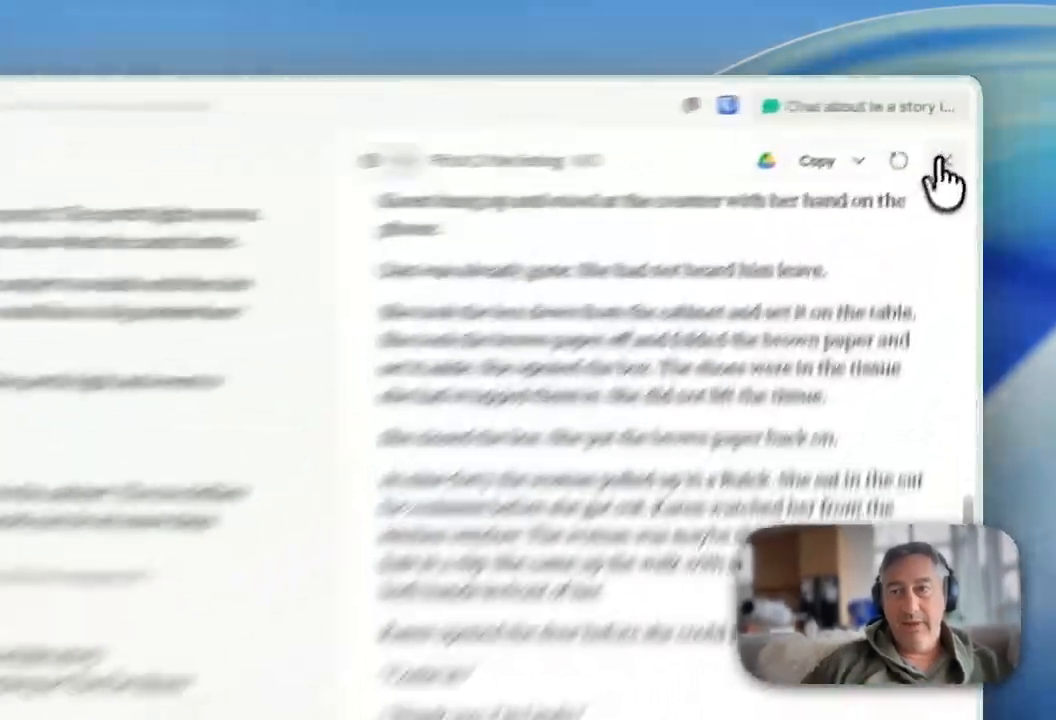
click(963, 118)
click(833, 183)
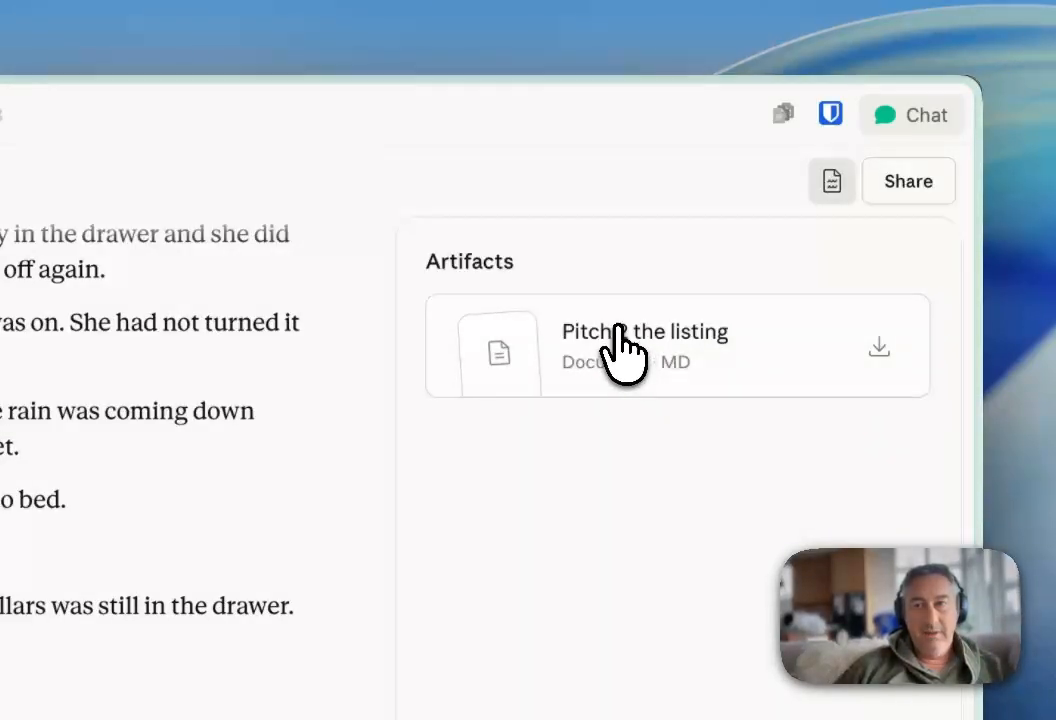
click(620, 352)
scroll(483, 577, down, 10)
scroll(481, 565, up, 10)
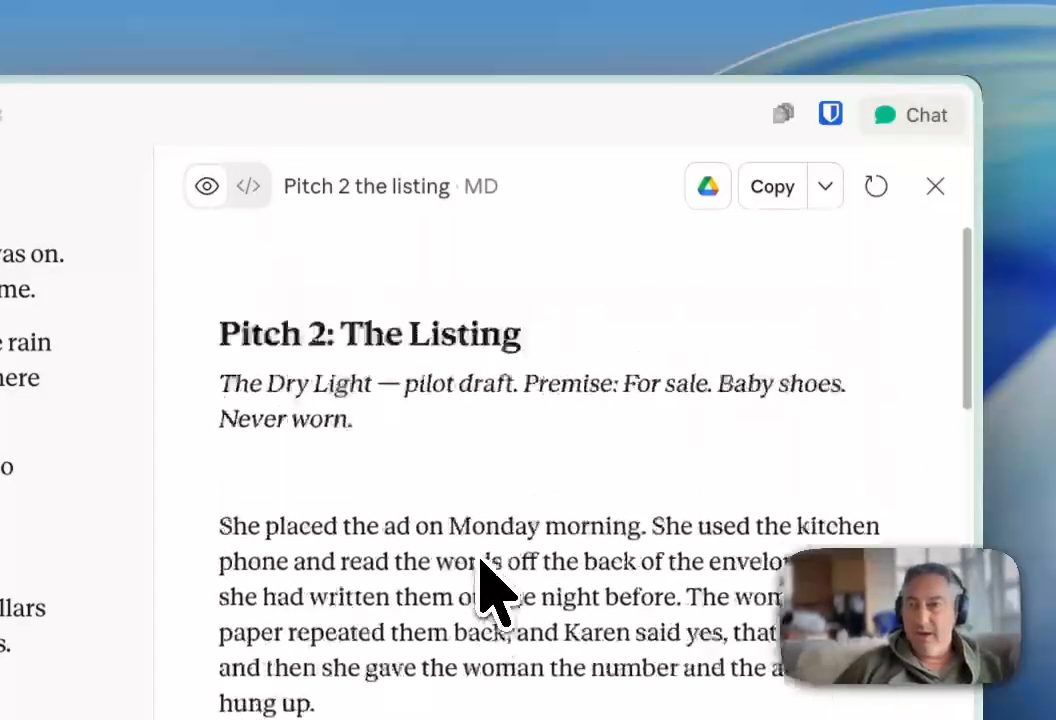
Highlight the premise line under the Pitch 2: The Listing title, clear the selection, and close the document.
drag(458, 380, 305, 346)
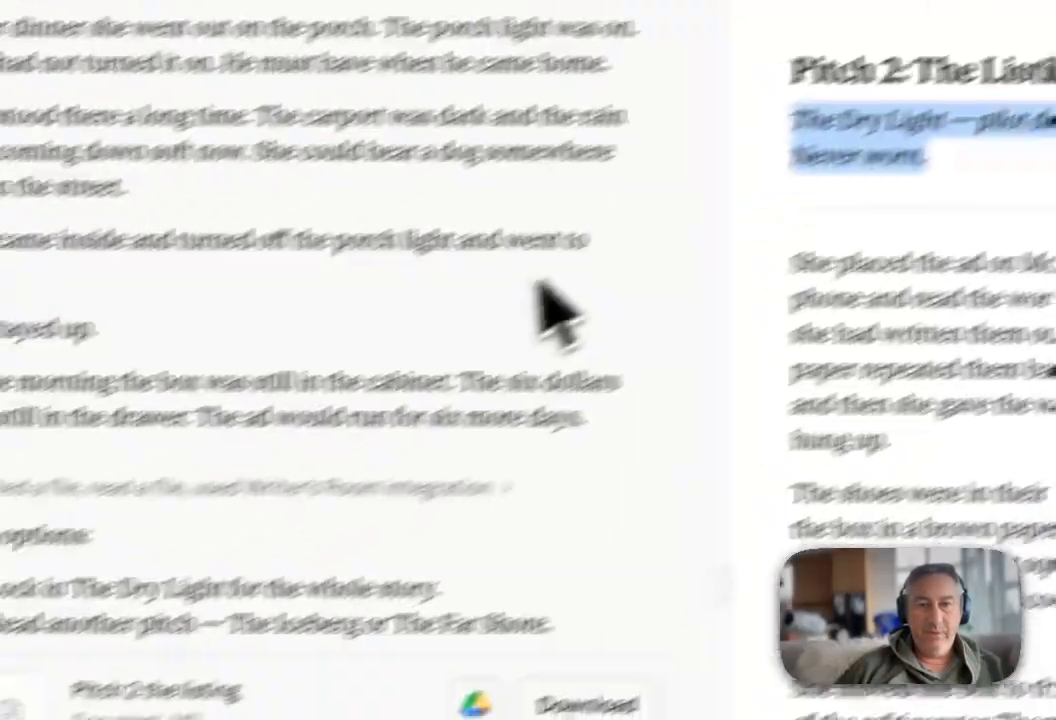
click(52, 500)
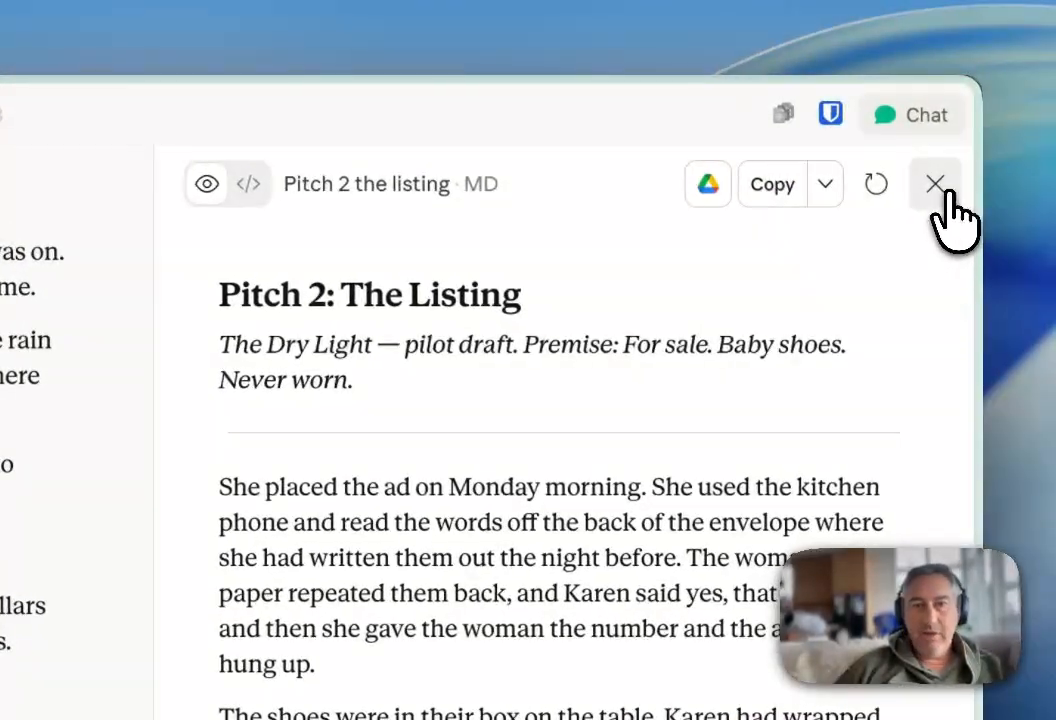
click(937, 183)
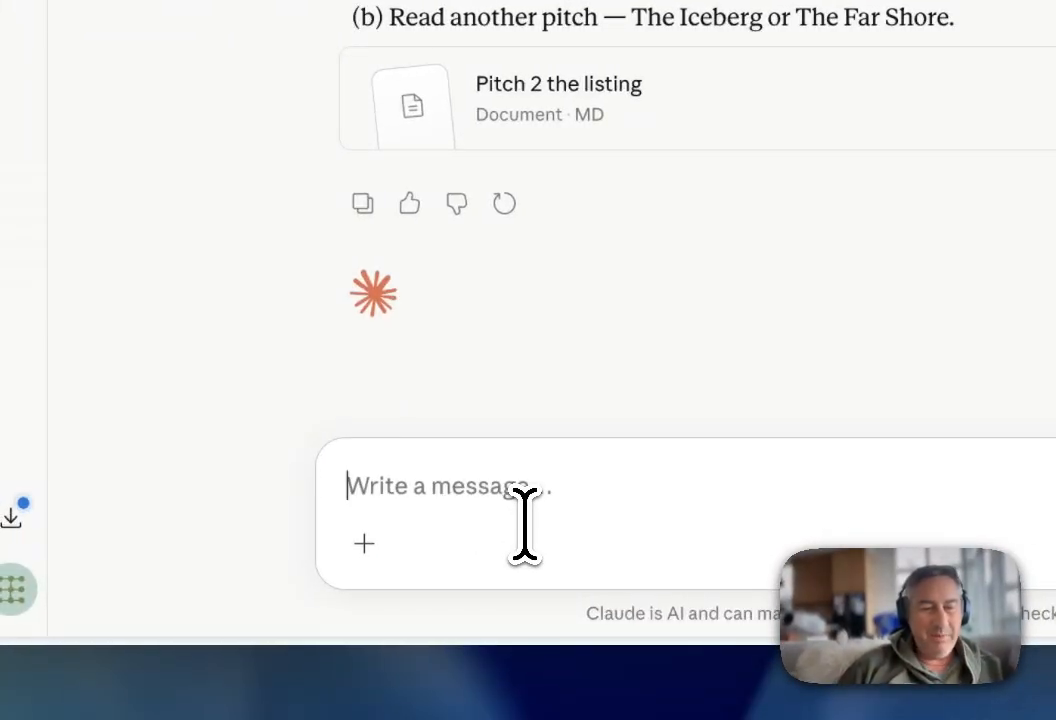
Send Claude the message "Pitch 3. Let's see that." to request the third pitch's pilot draft.
text(Pitch 3. L)
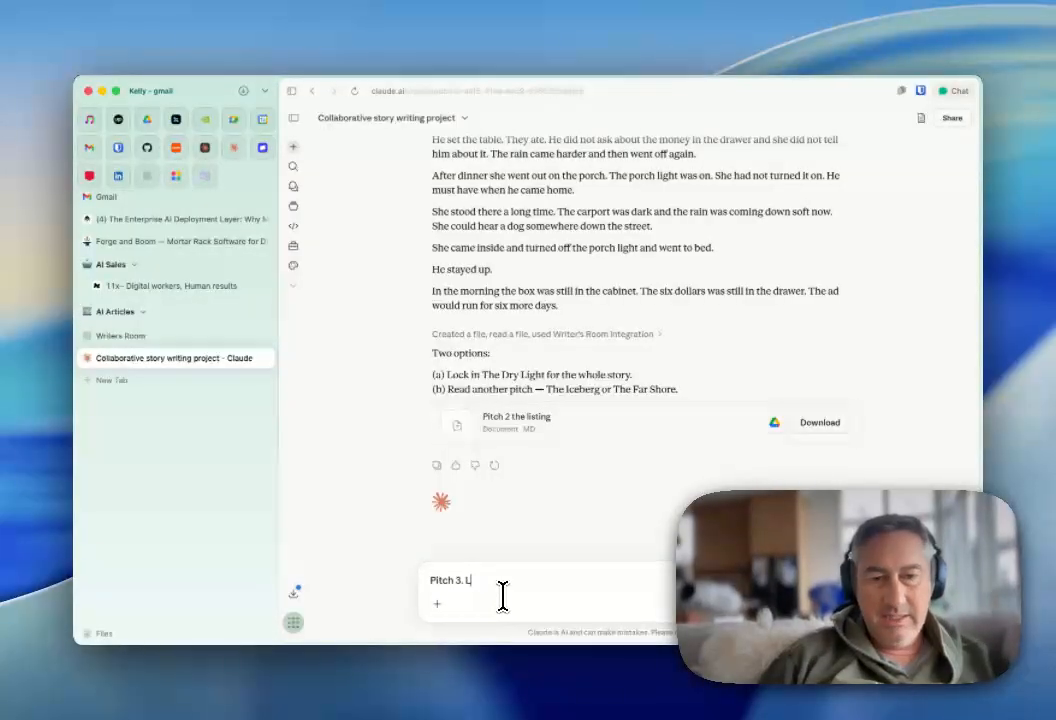
text(et's see that.)
key(Return)
scroll(568, 455, down, 5)
scroll(568, 455, down, 5)
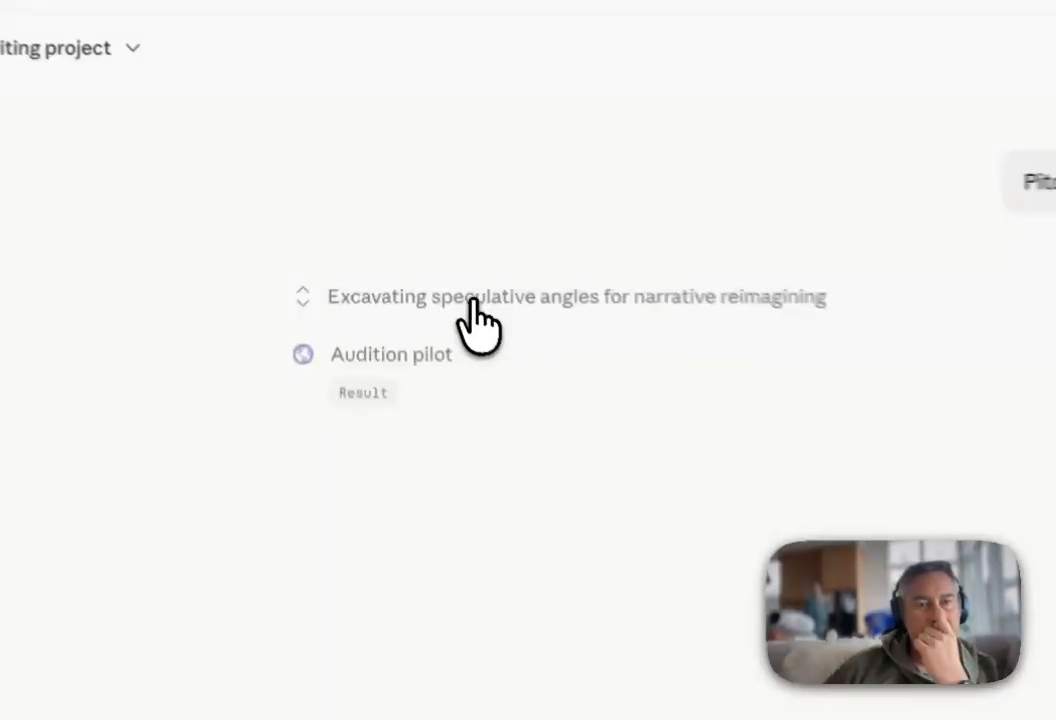
Expand Claude's thinking on Pitch 3, read the reasoning about the science fiction premise, and collapse it.
click(473, 318)
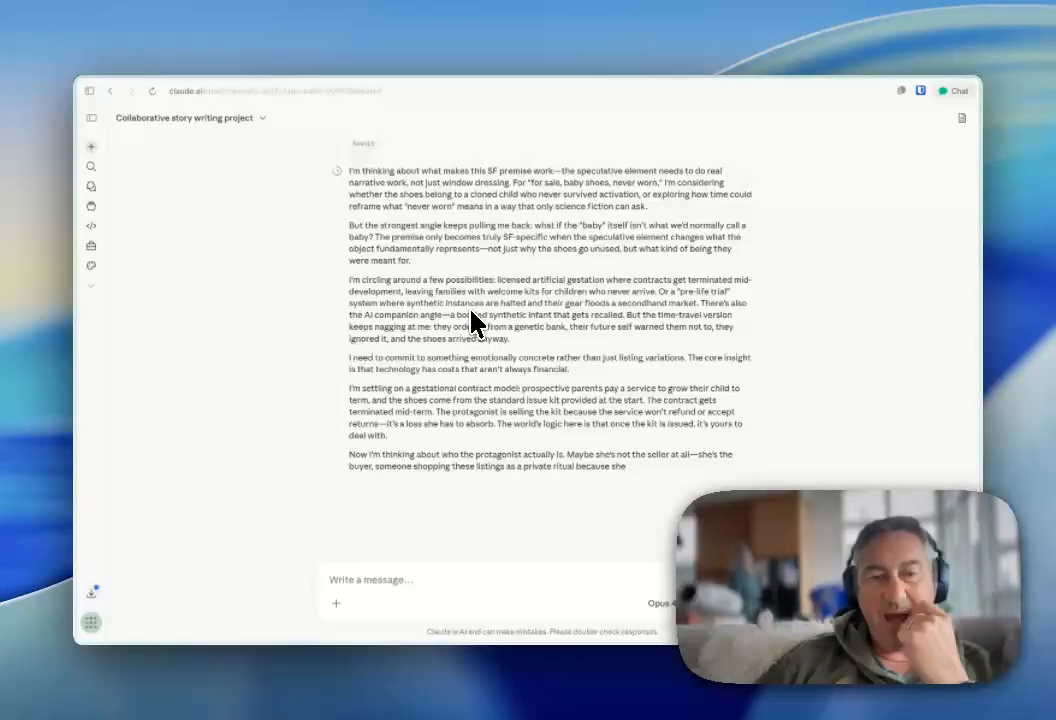
scroll(472, 323, up, 1)
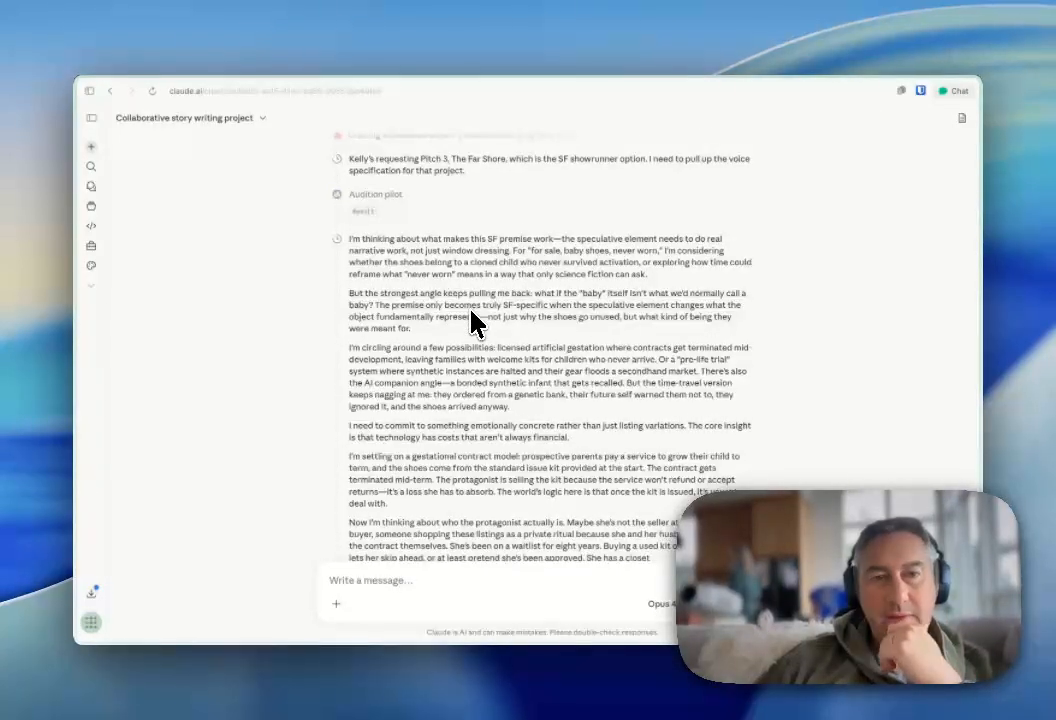
scroll(390, 176, up, 1)
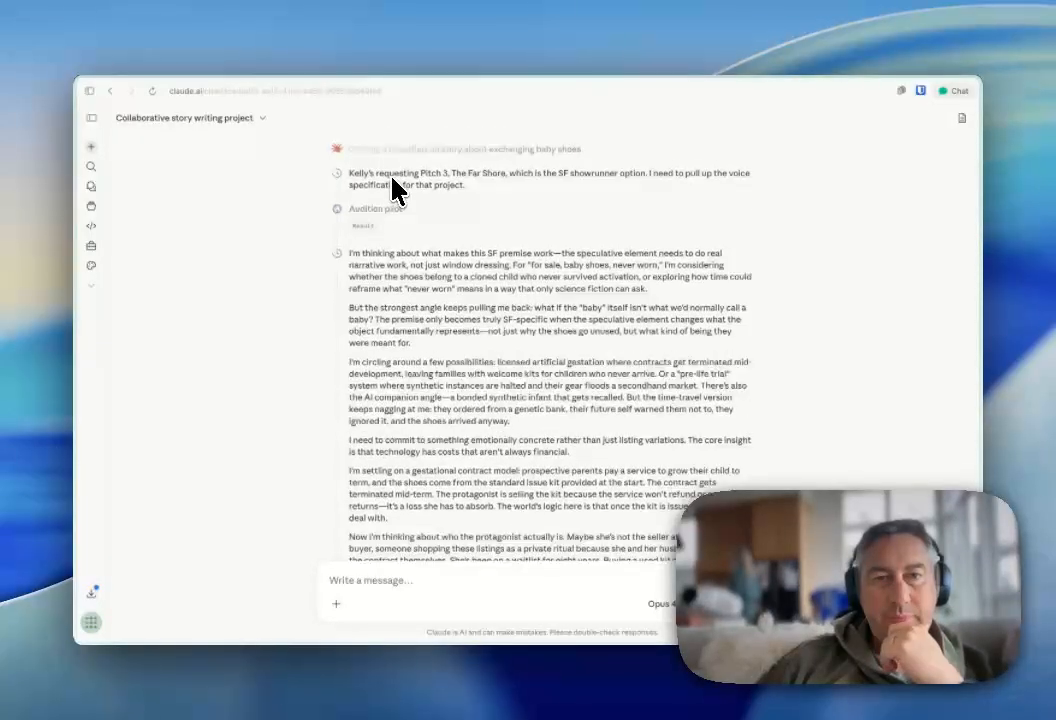
click(394, 191)
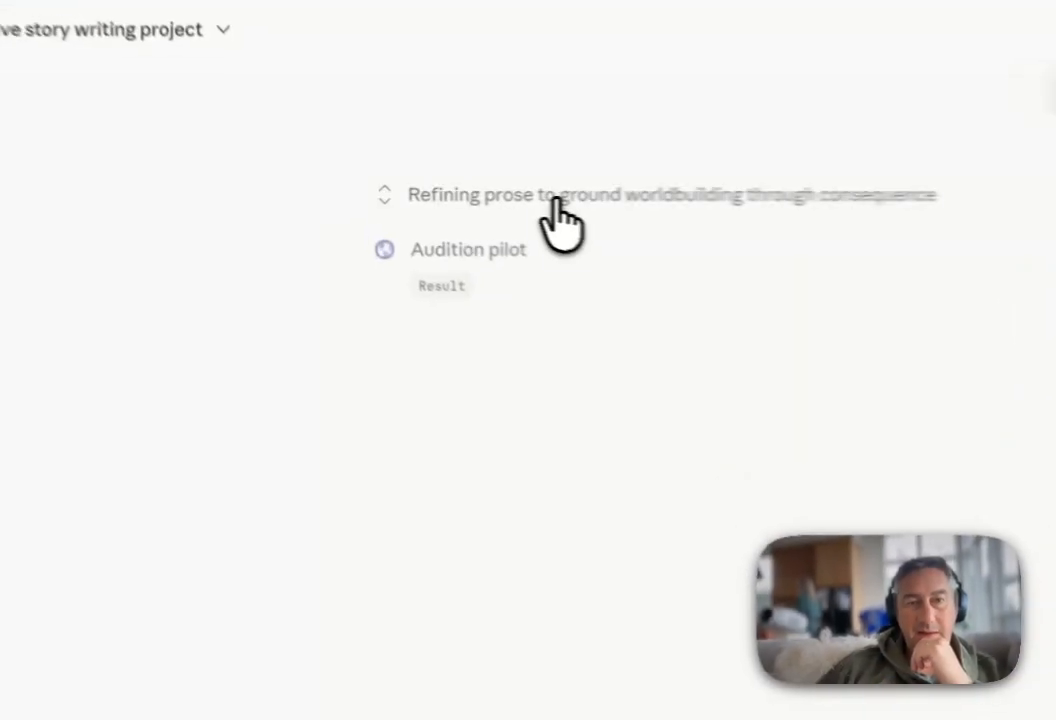
Reopen the Pitch 3 thinking, skim the gestational contract and protagonist ideas, and collapse it again.
click(416, 196)
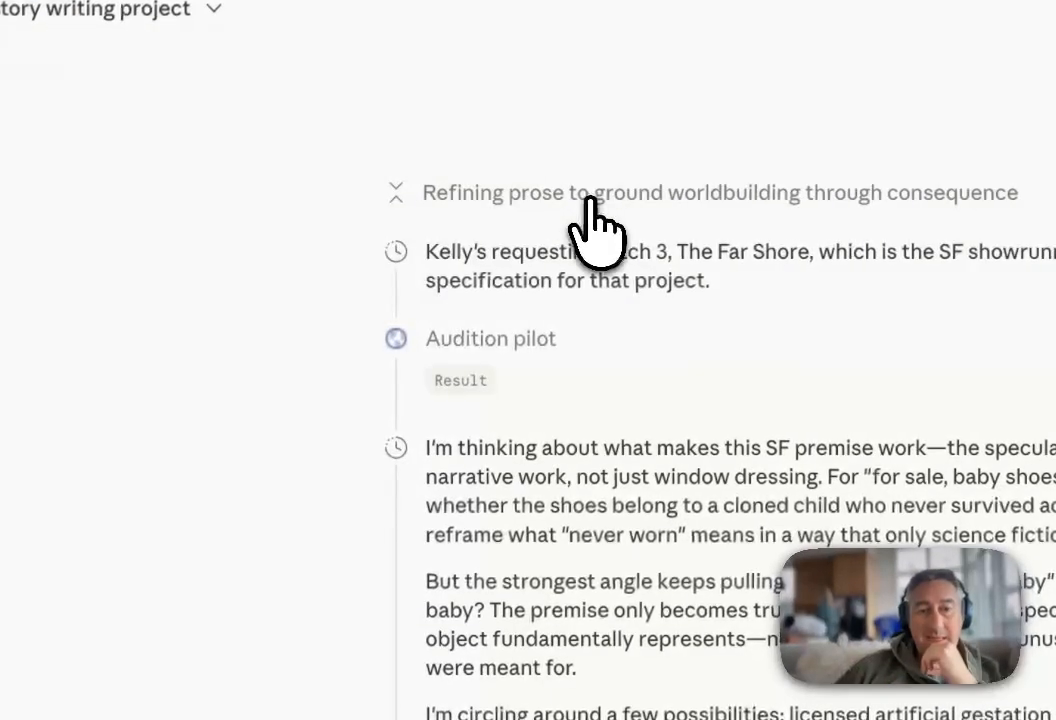
scroll(605, 565, down, 6)
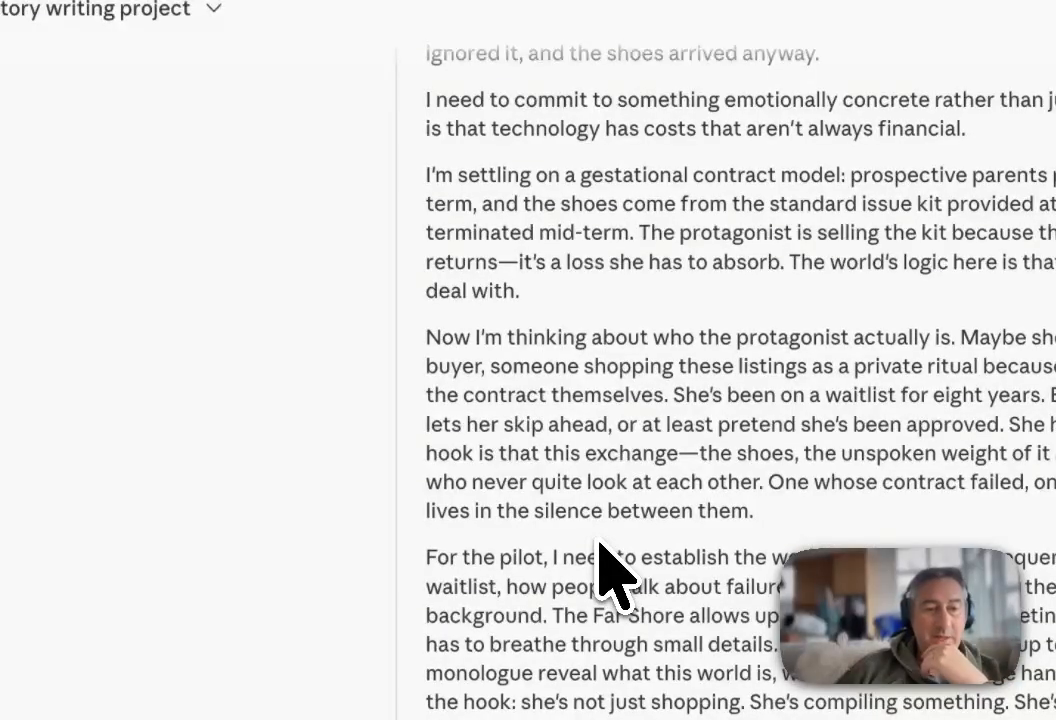
scroll(605, 570, up, 10)
scroll(590, 520, down, 3)
click(560, 430)
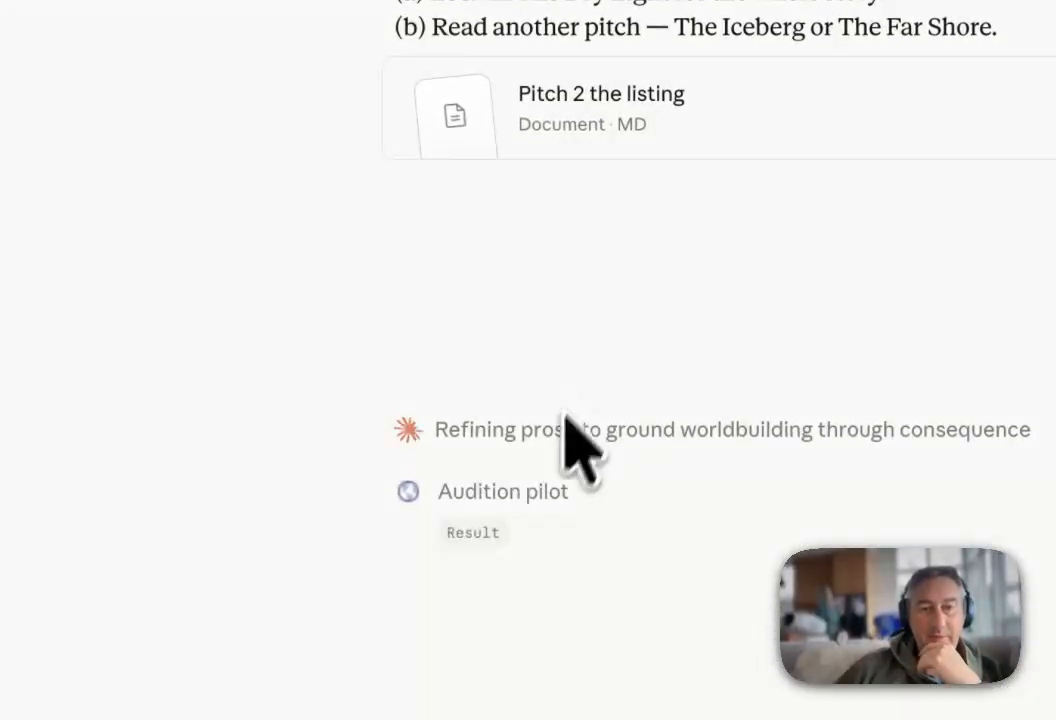
scroll(608, 330, down, 5)
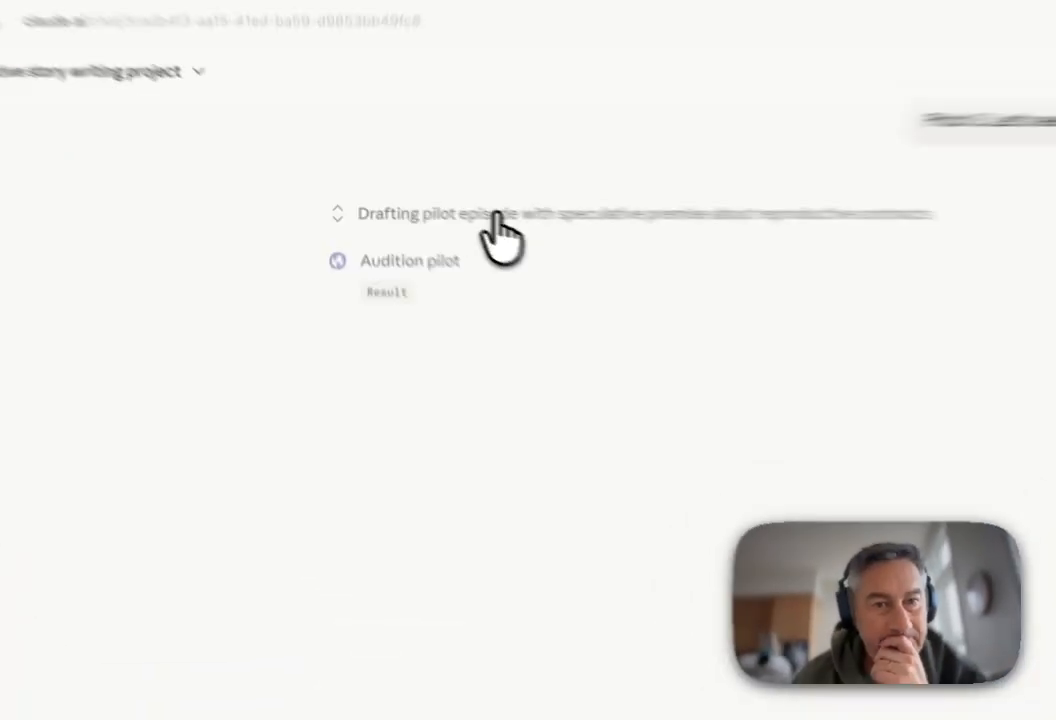
Expand the updated Pitch 3 thinking, skim the scene planning down to the hatbox passage, and collapse it.
click(423, 193)
scroll(610, 600, down, 20)
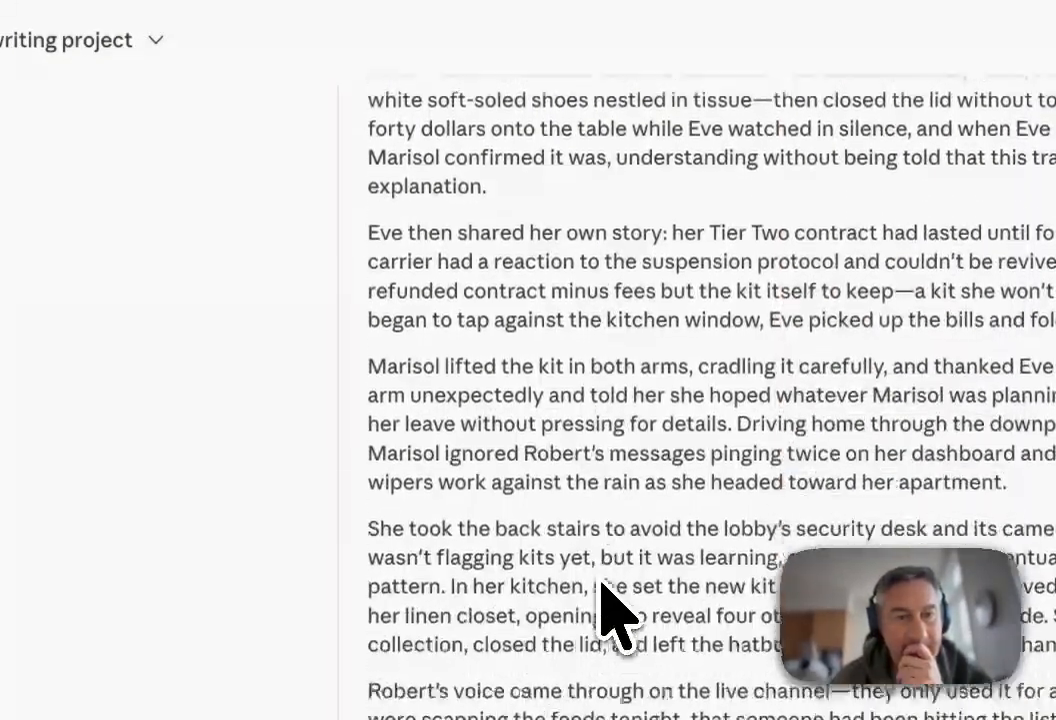
scroll(447, 350, up, 8)
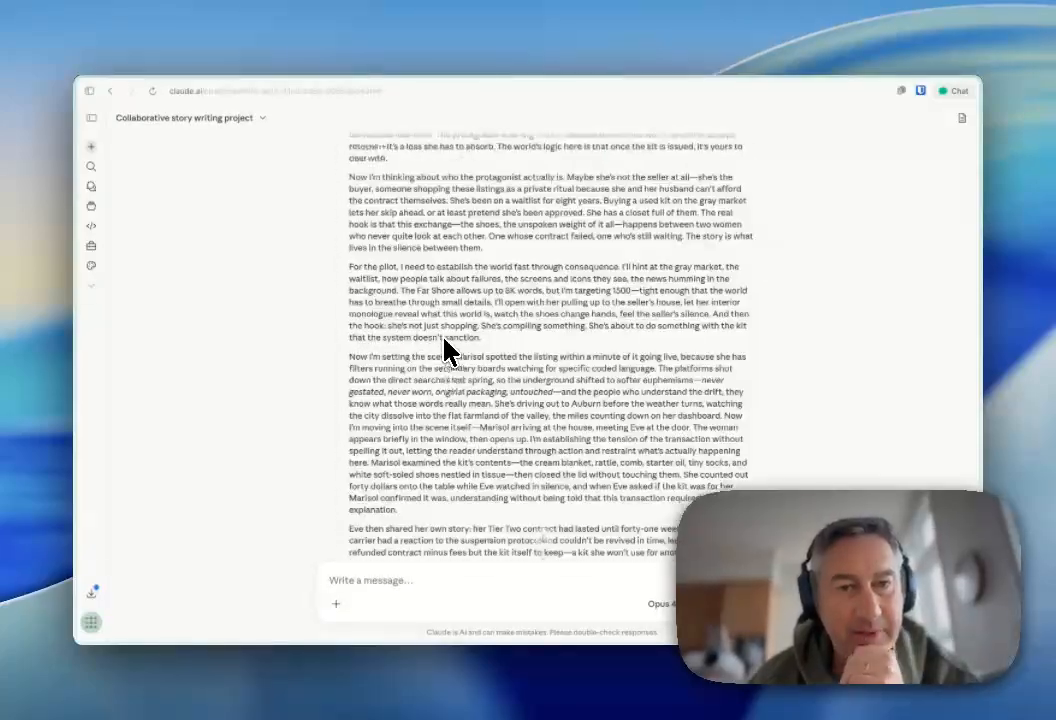
scroll(445, 350, up, 15)
scroll(440, 400, down, 2)
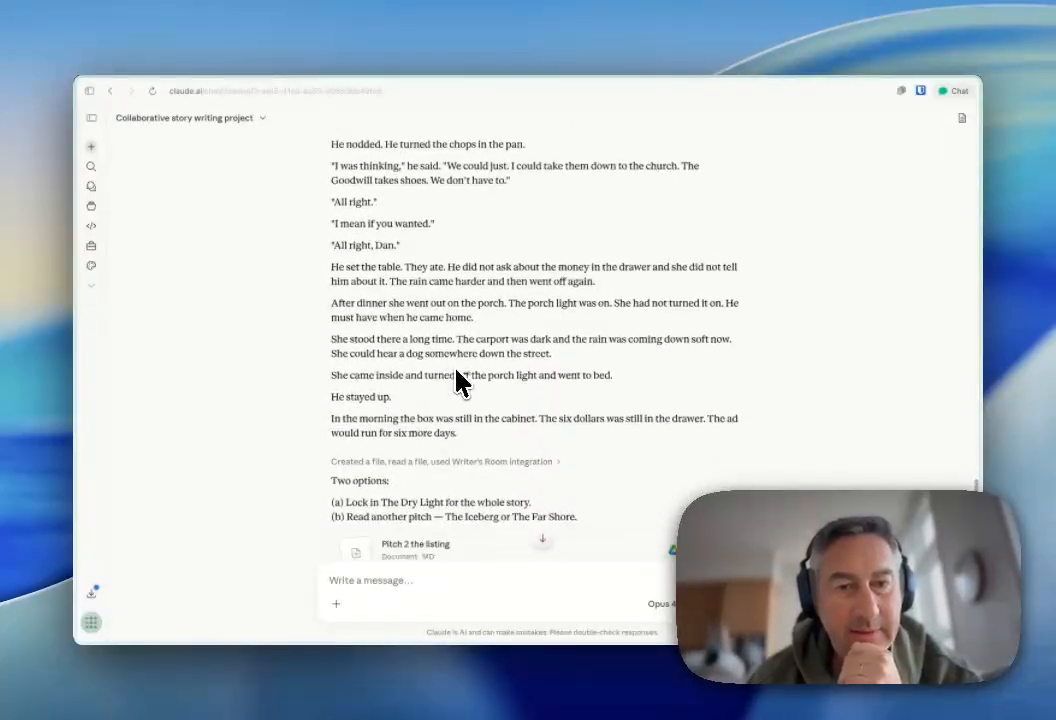
scroll(462, 380, down, 15)
scroll(460, 377, up, 3)
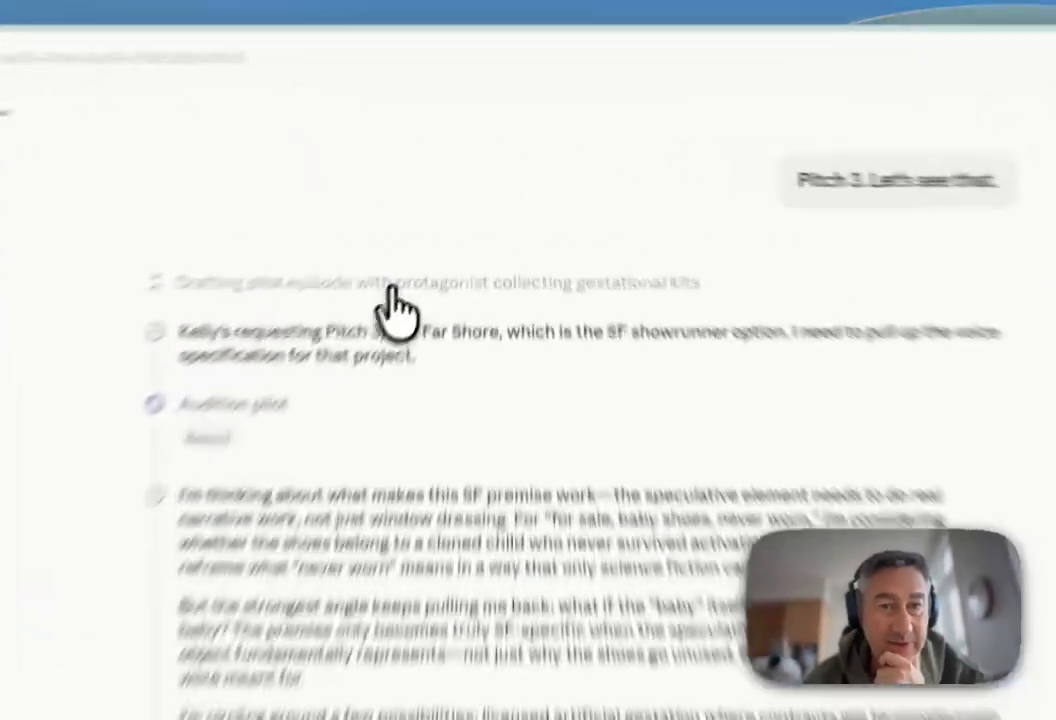
click(373, 284)
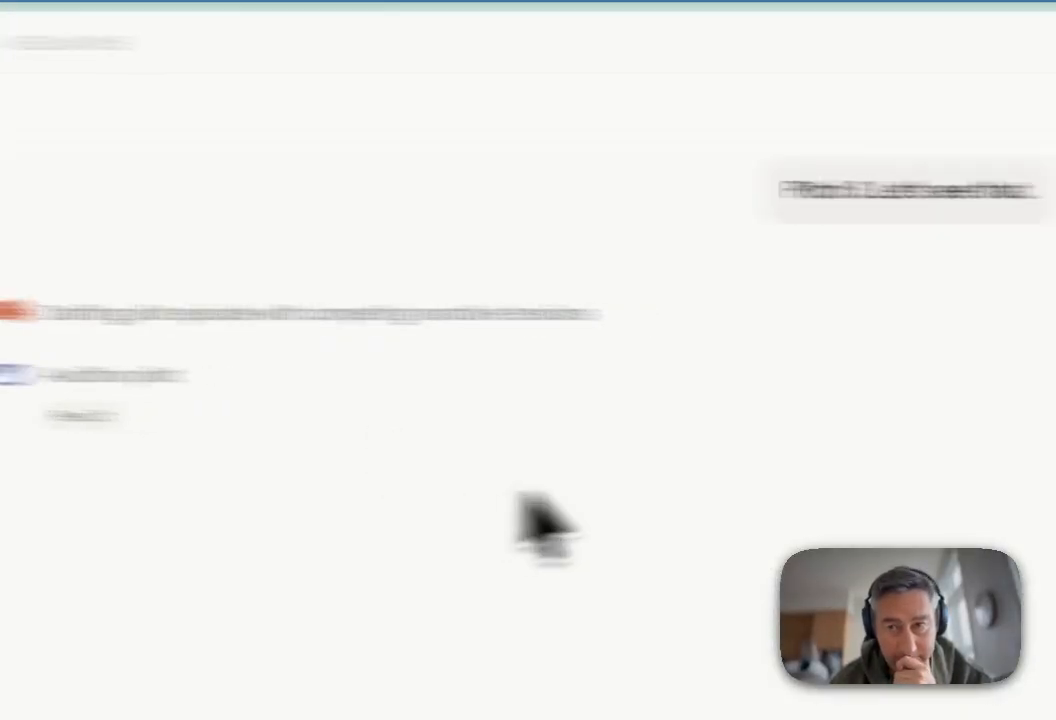
Open Pitch 2 the listing from the chat's artifacts and reread it from the opening through the phone call about the shoes.
click(931, 183)
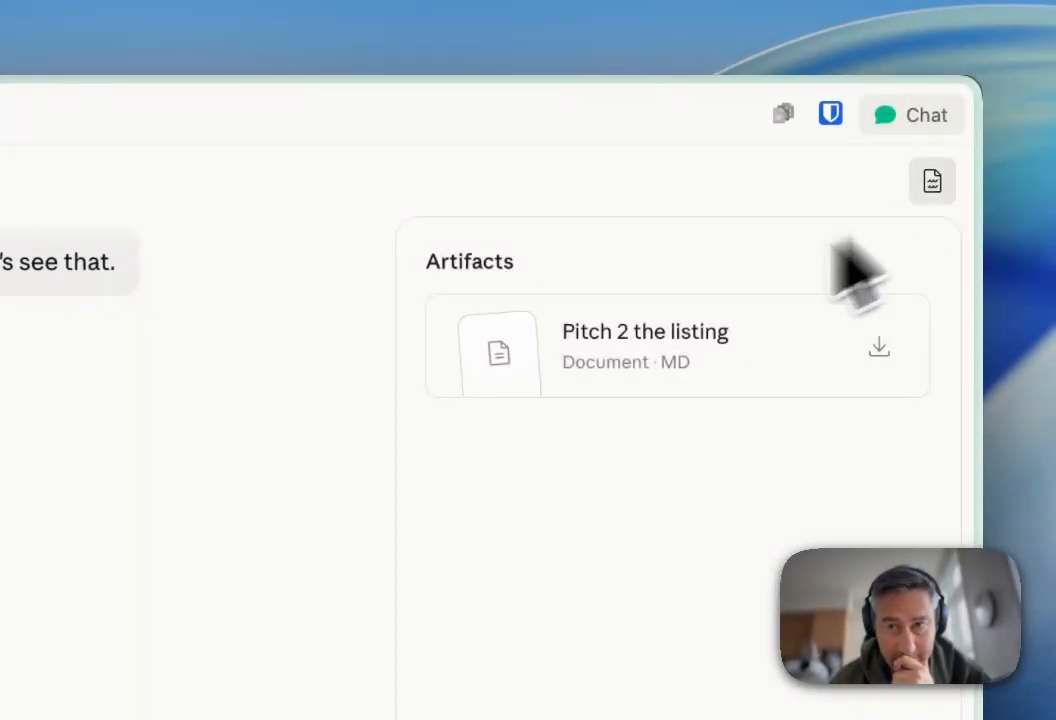
click(593, 386)
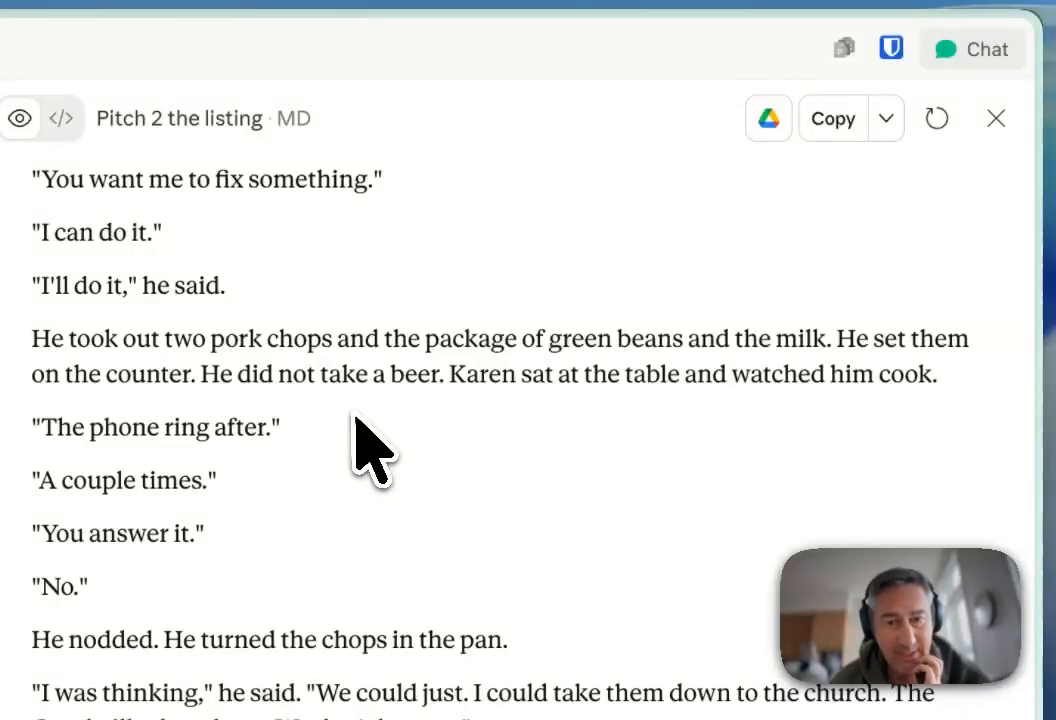
scroll(370, 450, up, 15)
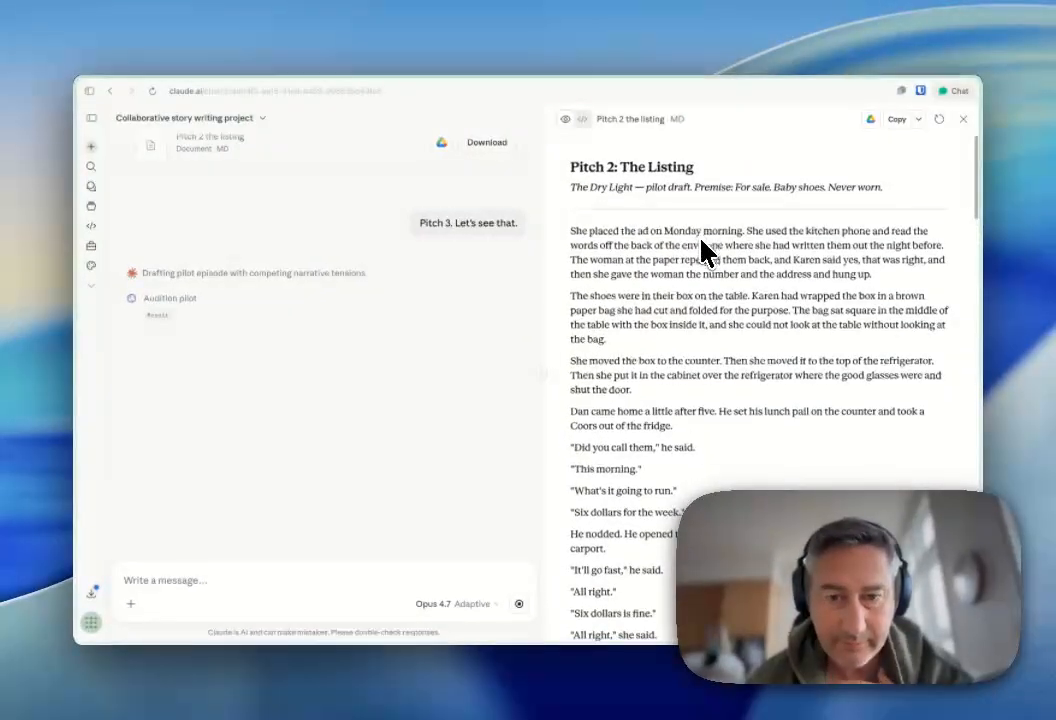
scroll(703, 252, down, 4)
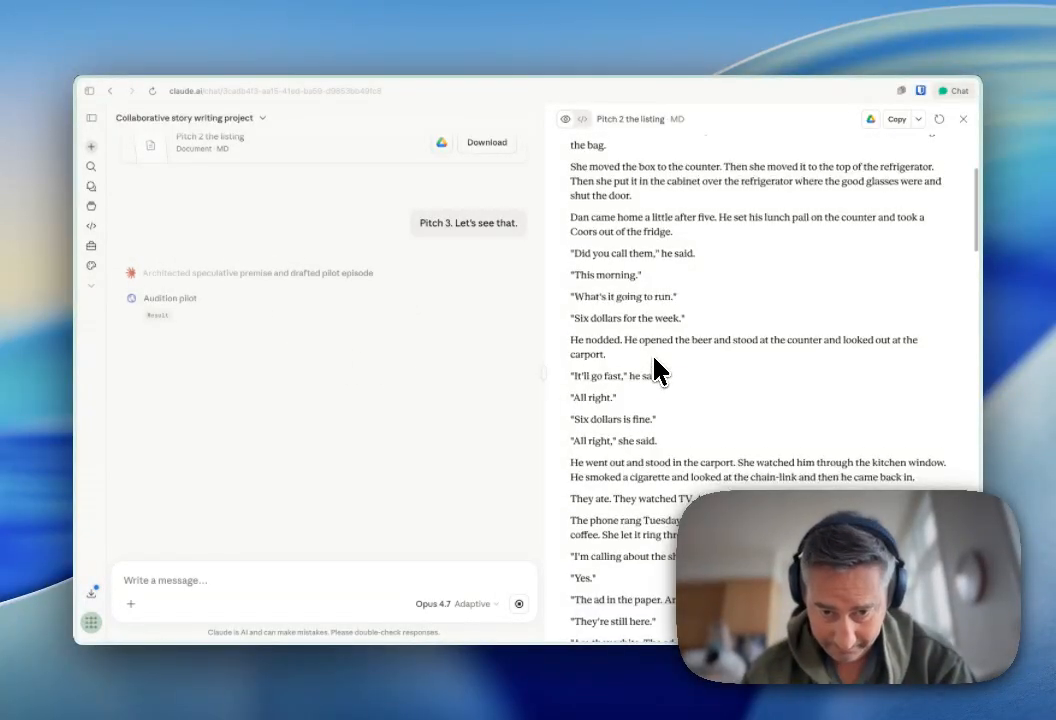
scroll(655, 372, down, 5)
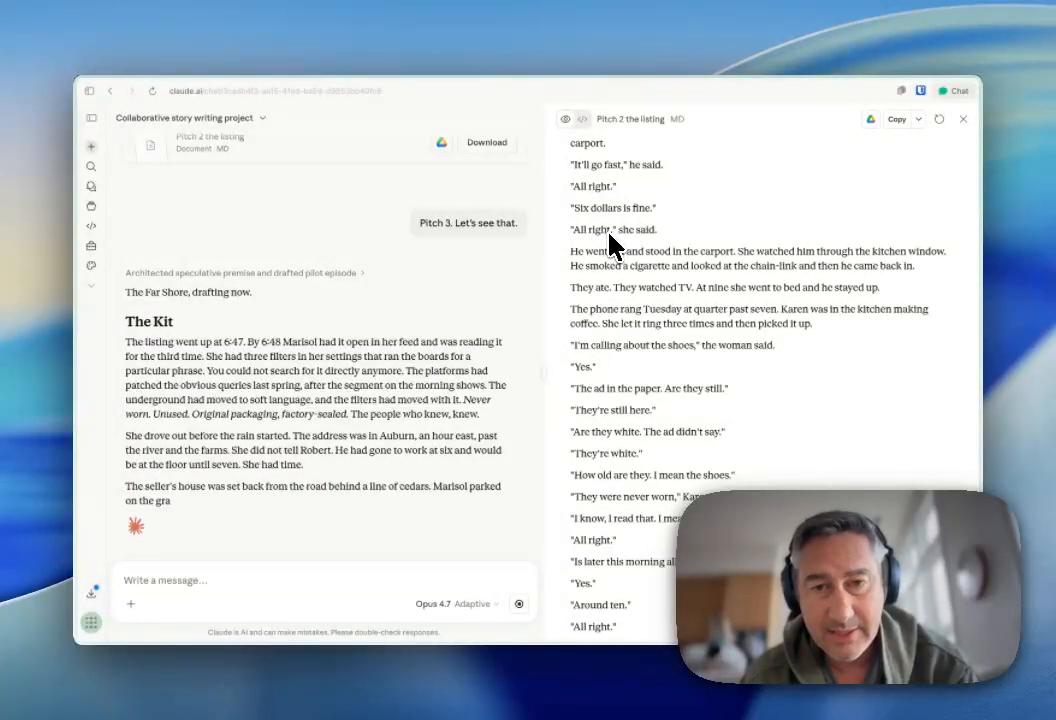
scroll(607, 238, down, 2)
scroll(610, 250, down, 1)
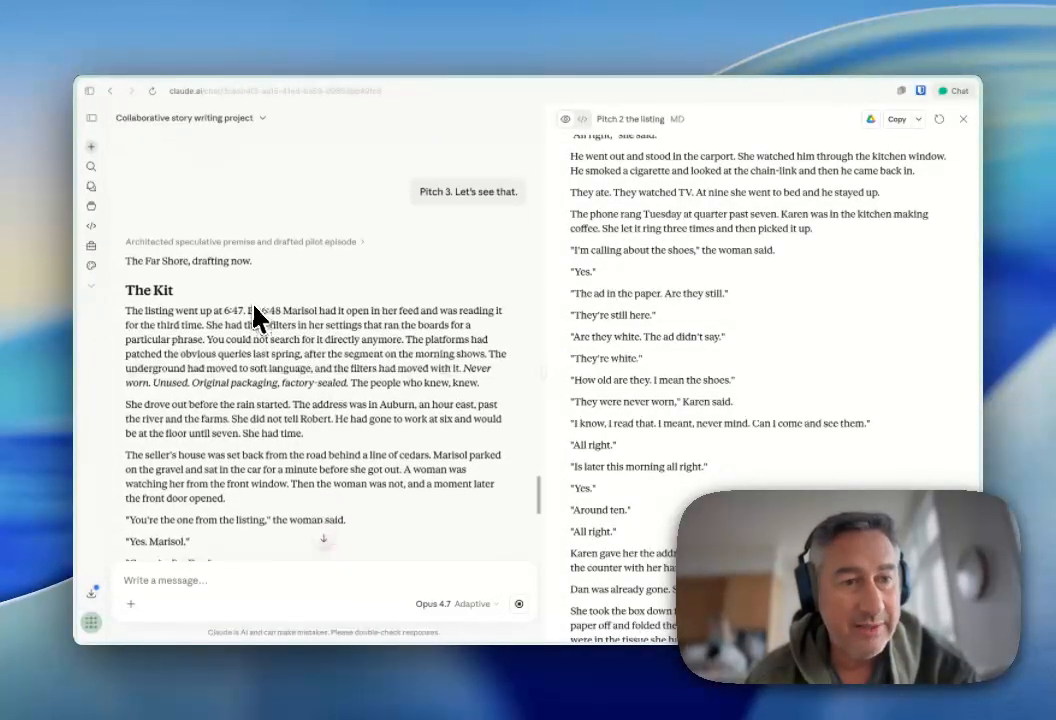
Close the Pitch 2 document and return to the start of The Kit, The Far Shore's draft, in the chat.
scroll(255, 318, down, 15)
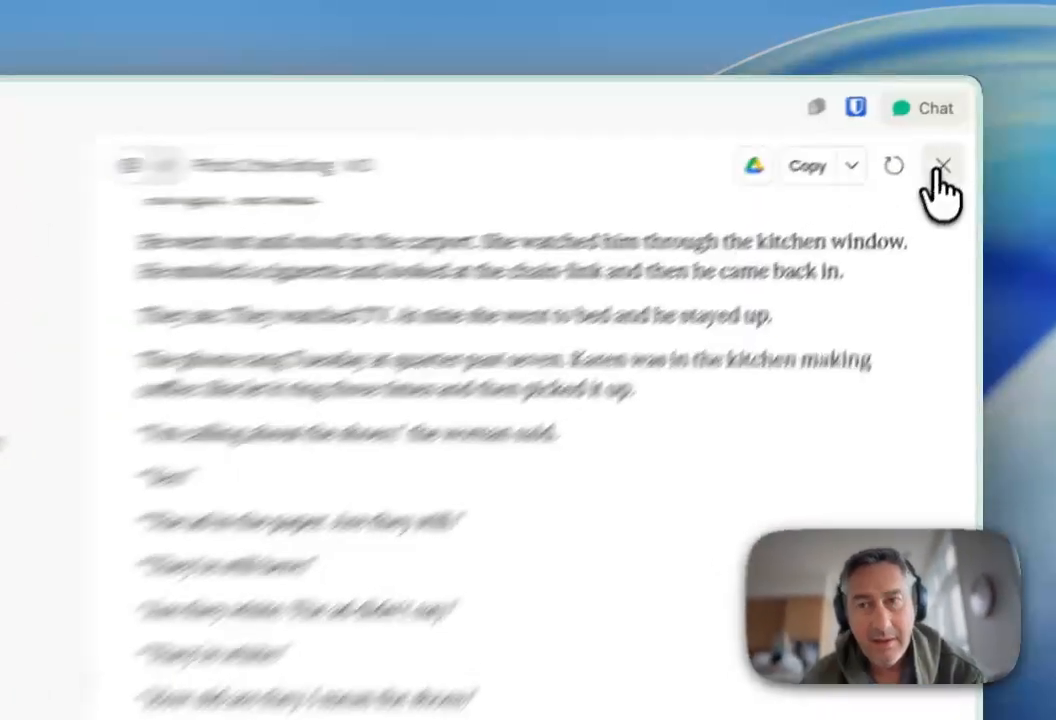
click(963, 119)
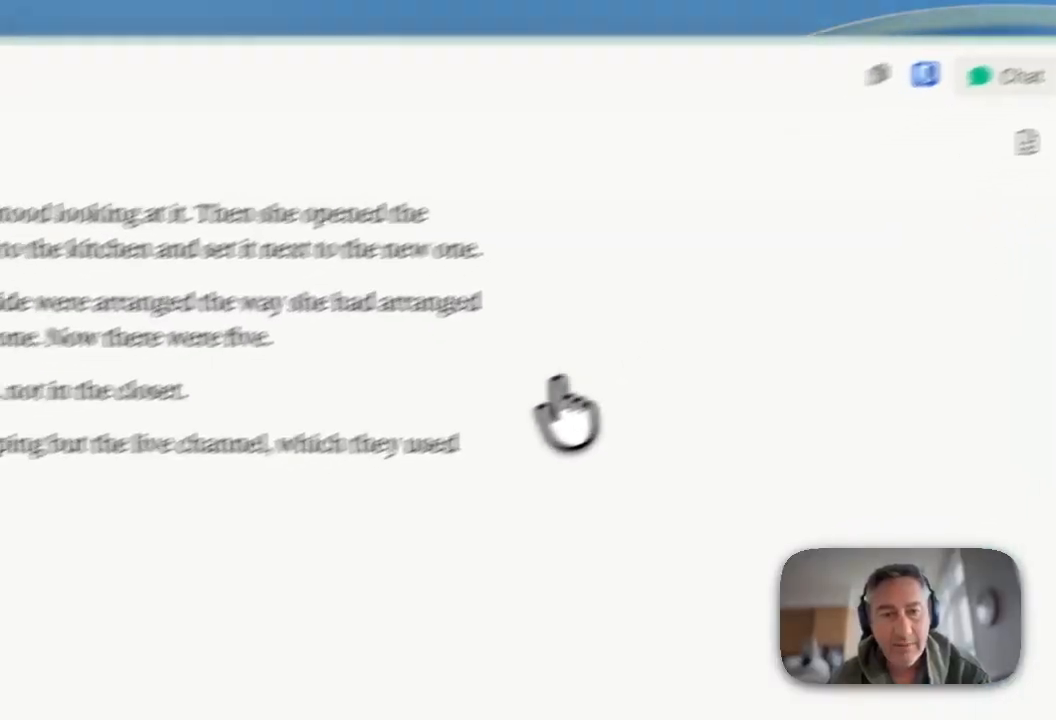
scroll(104, 578, down, 10)
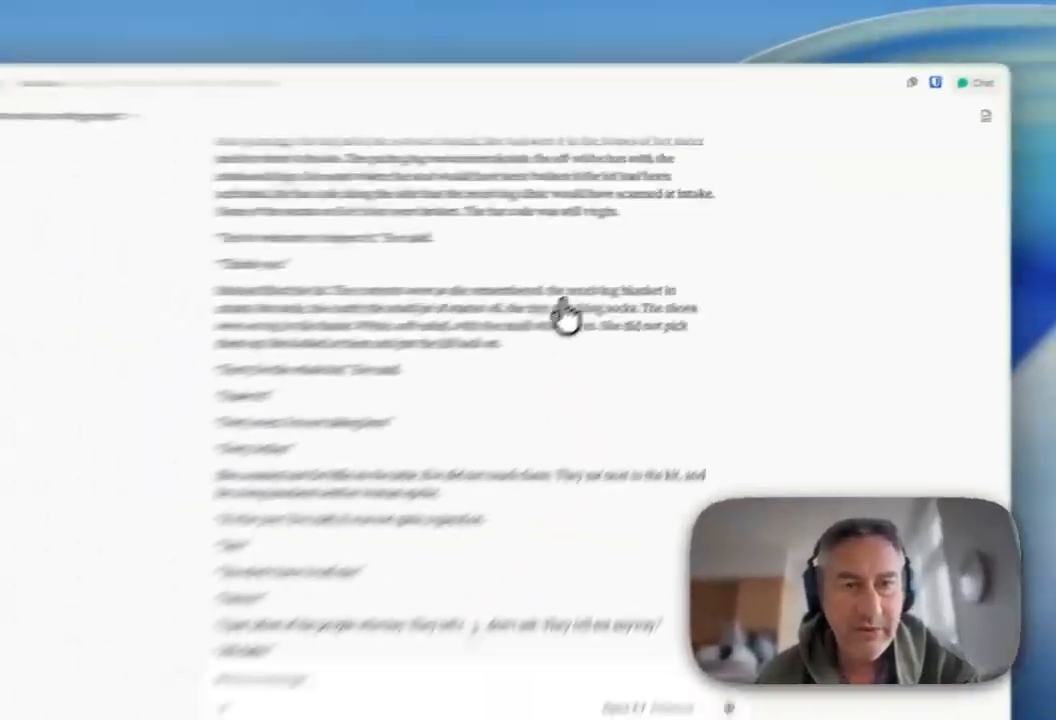
scroll(614, 268, up, 15)
scroll(614, 279, down, 1)
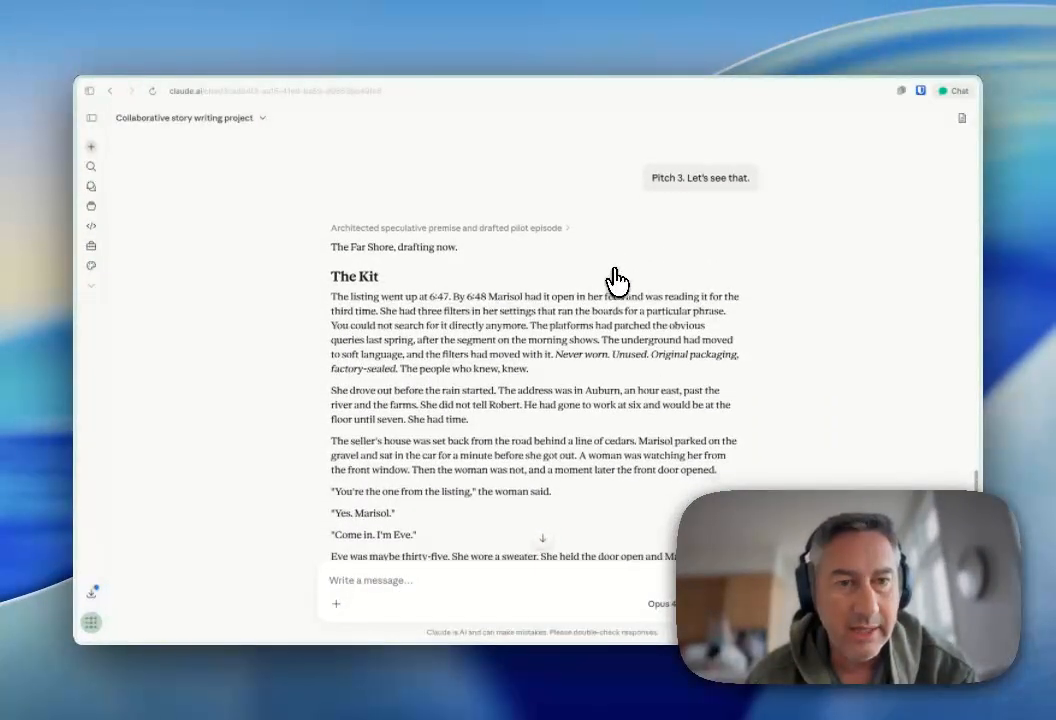
Read the opening of The Kit in the chat, from the listing through the sale at the seller's kitchen table.
scroll(402, 285, down, 3)
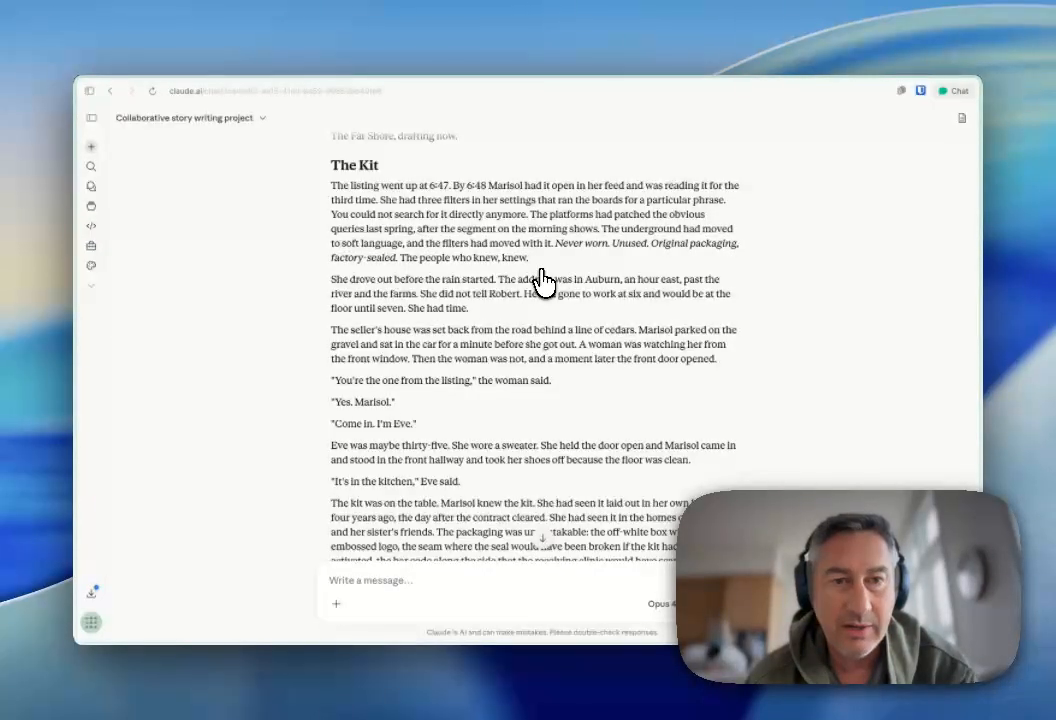
scroll(543, 283, down, 1)
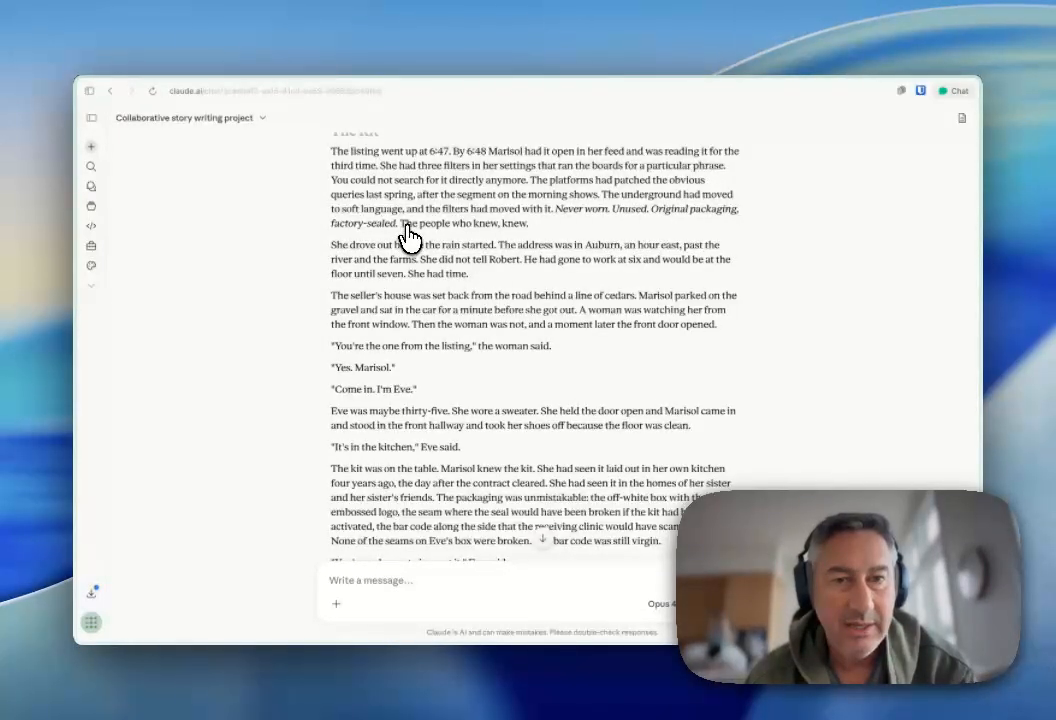
scroll(409, 237, down, 2)
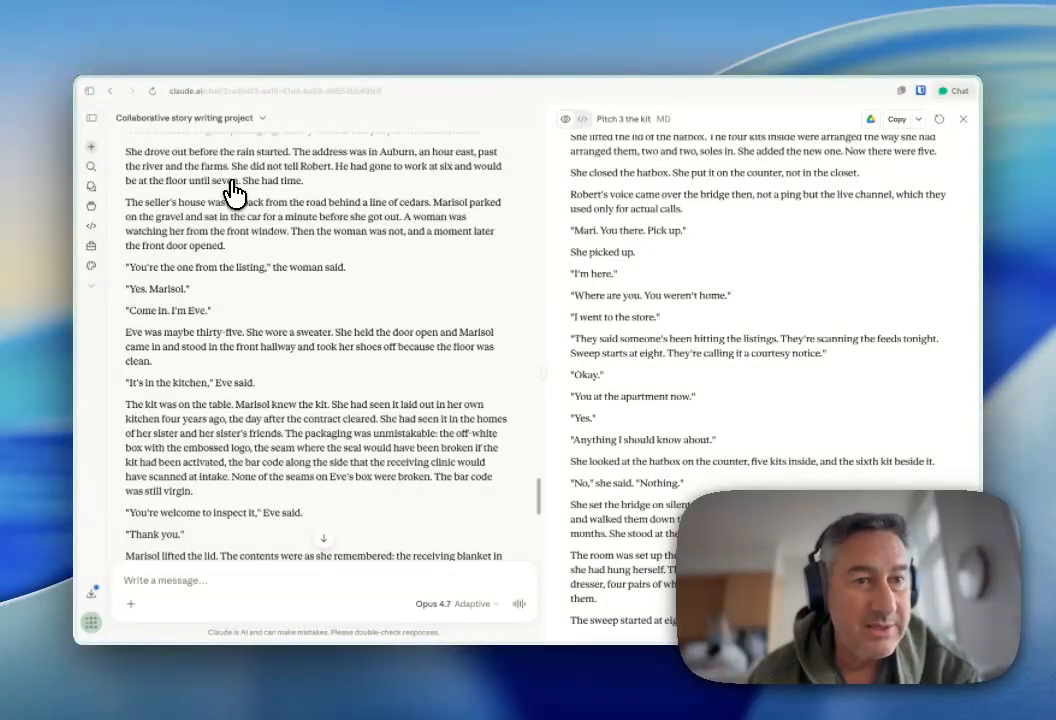
scroll(232, 192, down, 1)
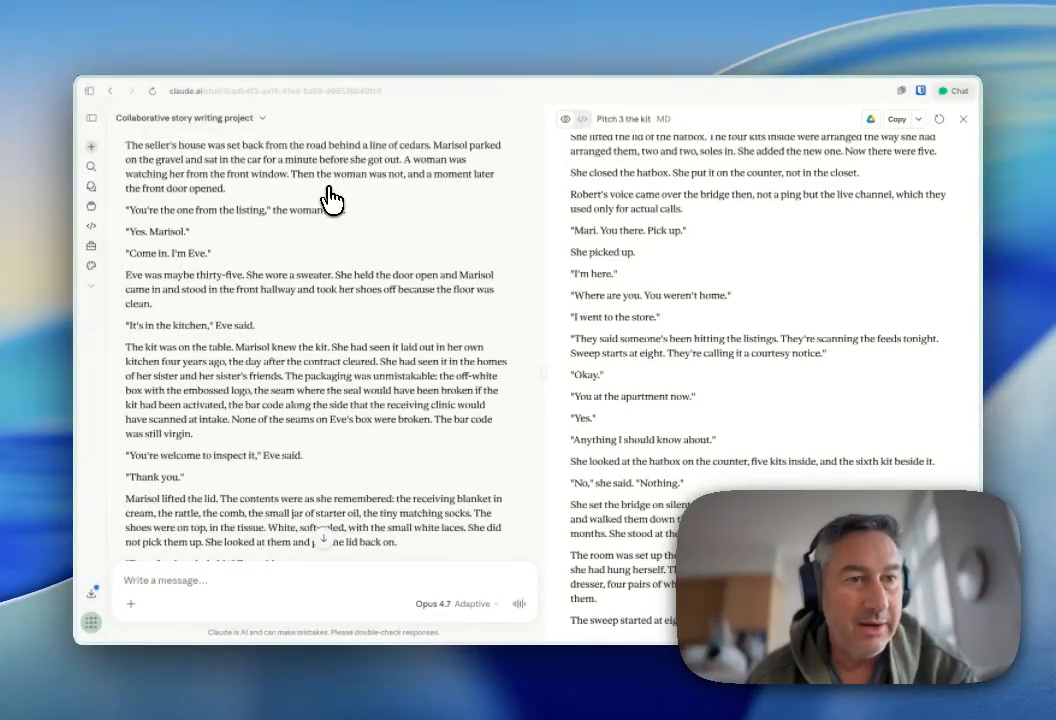
scroll(328, 200, down, 1)
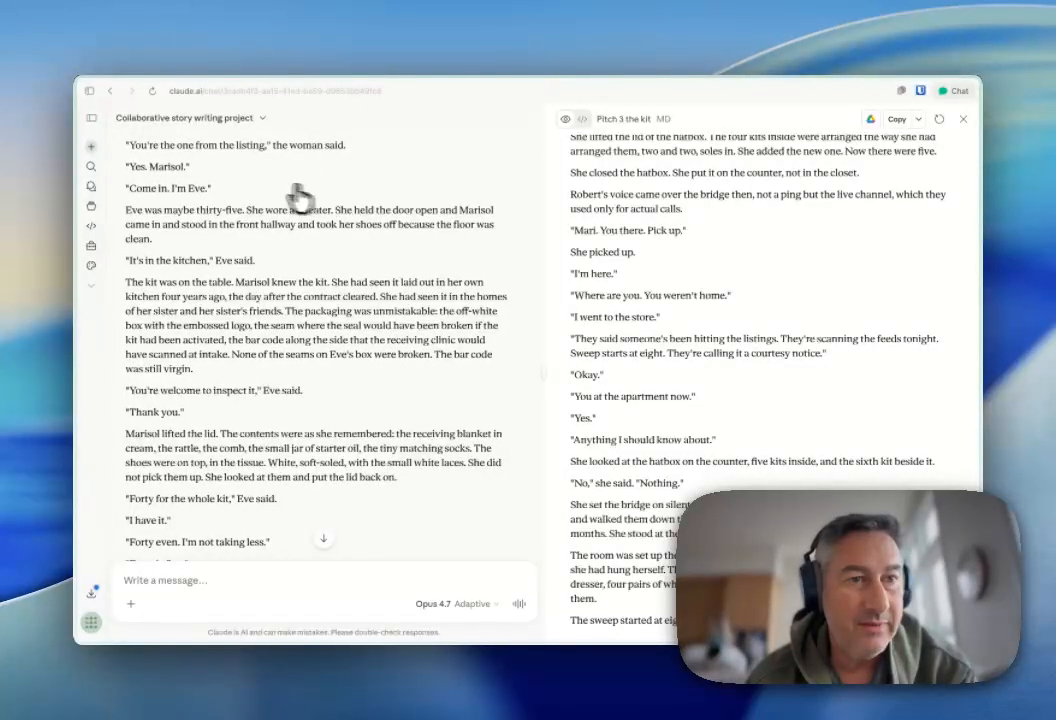
scroll(186, 197, down, 1)
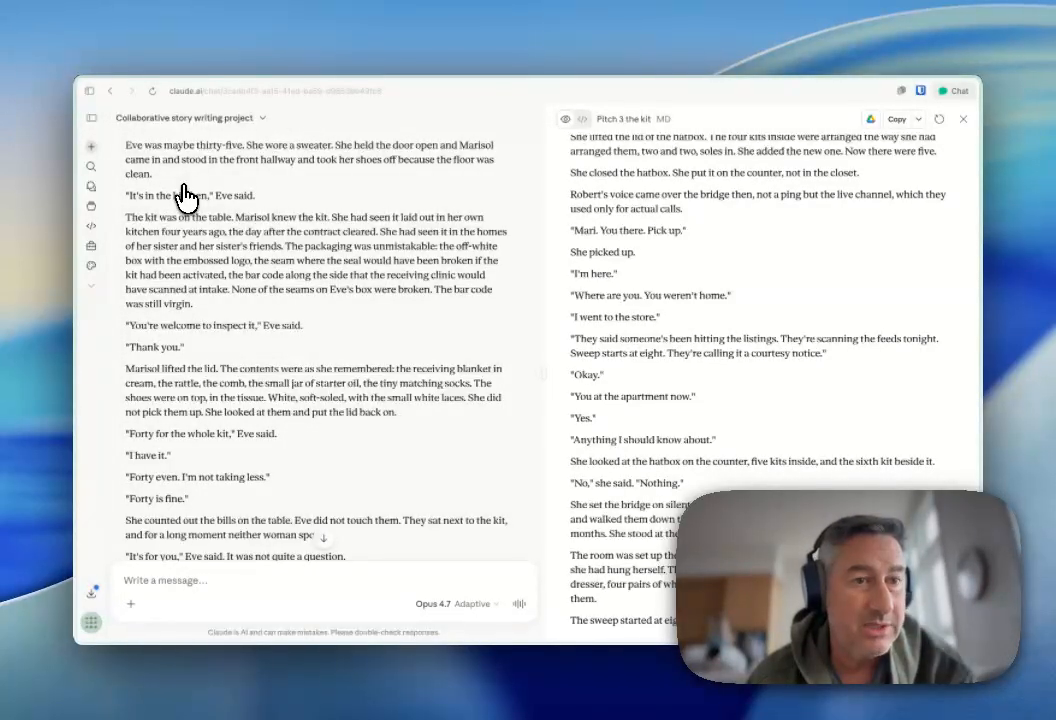
scroll(186, 198, down, 2)
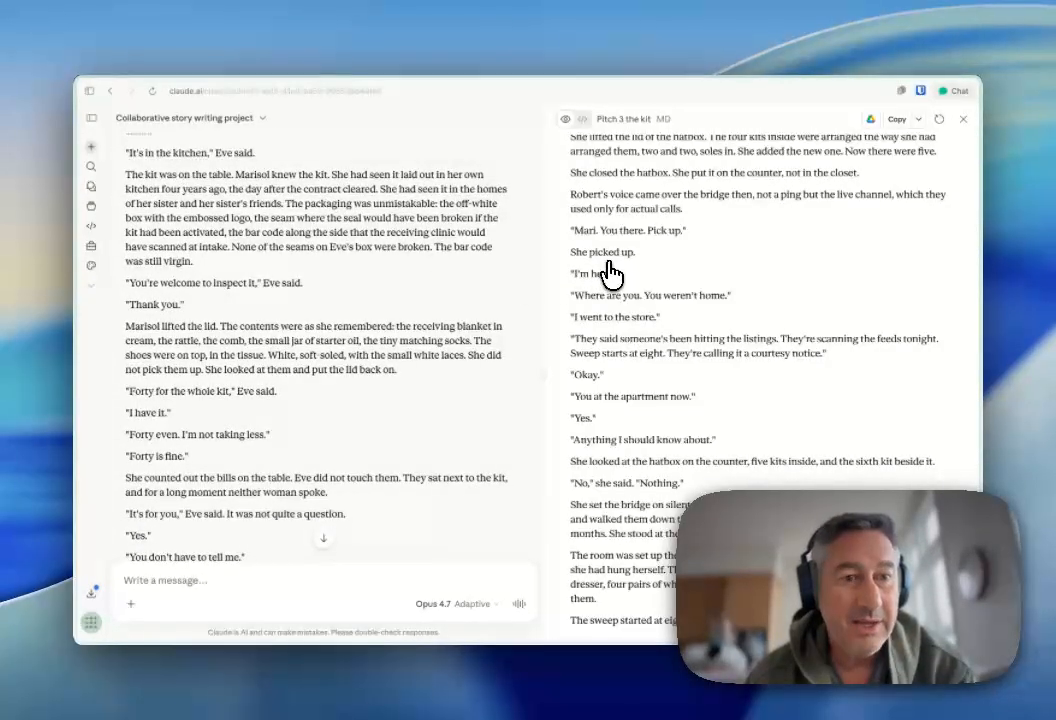
Reread the Pitch 3 the kit document back from the closing phone call to the kitchen sale between Marisol and Eve.
scroll(612, 273, up, 15)
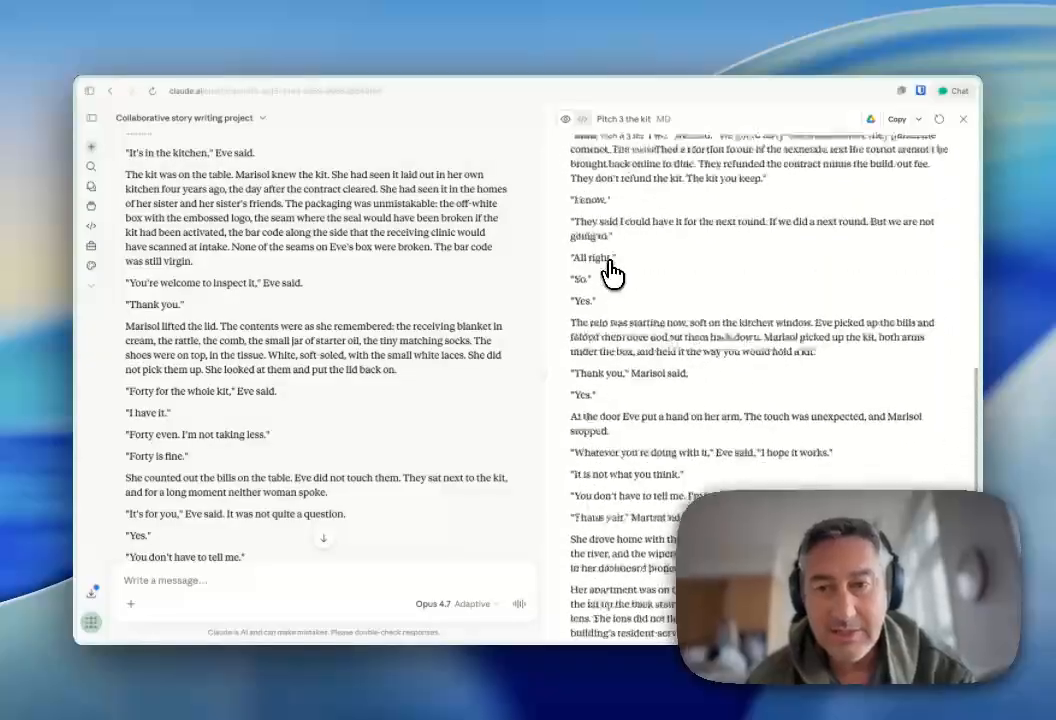
scroll(612, 273, up, 3)
scroll(612, 273, down, 8)
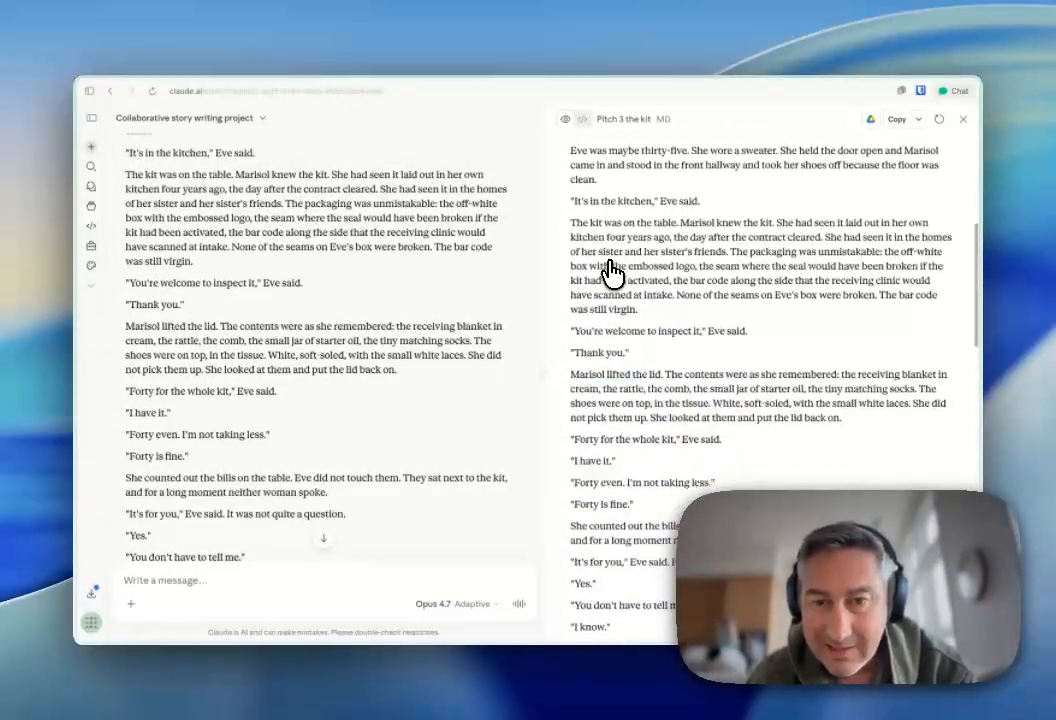
scroll(612, 273, down, 2)
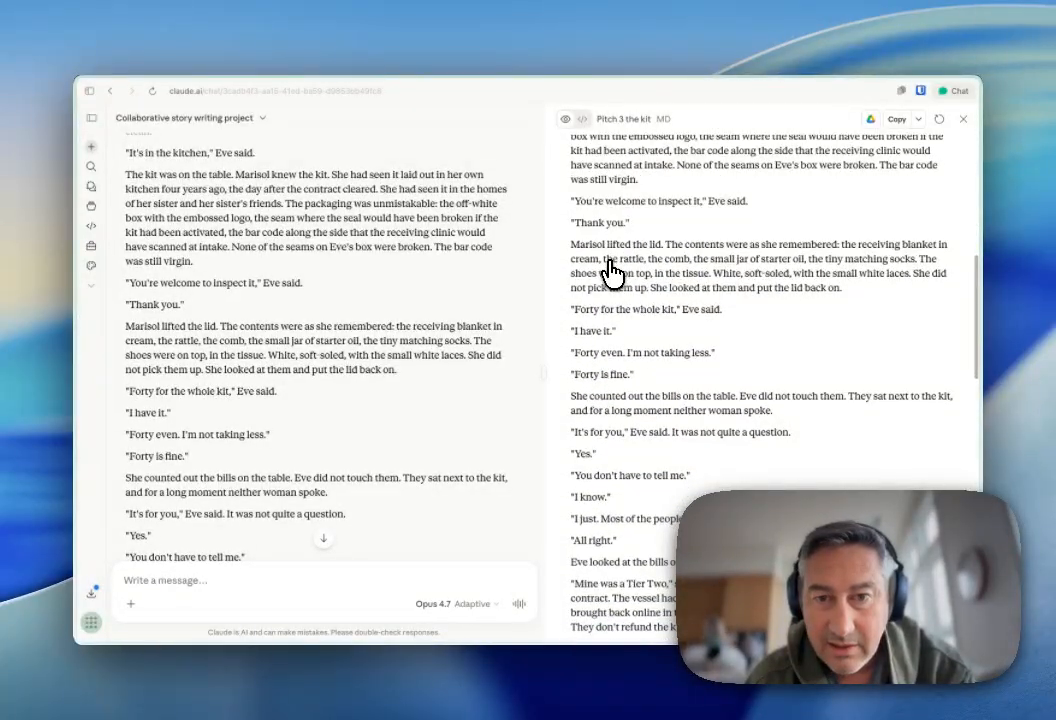
scroll(612, 273, up, 5)
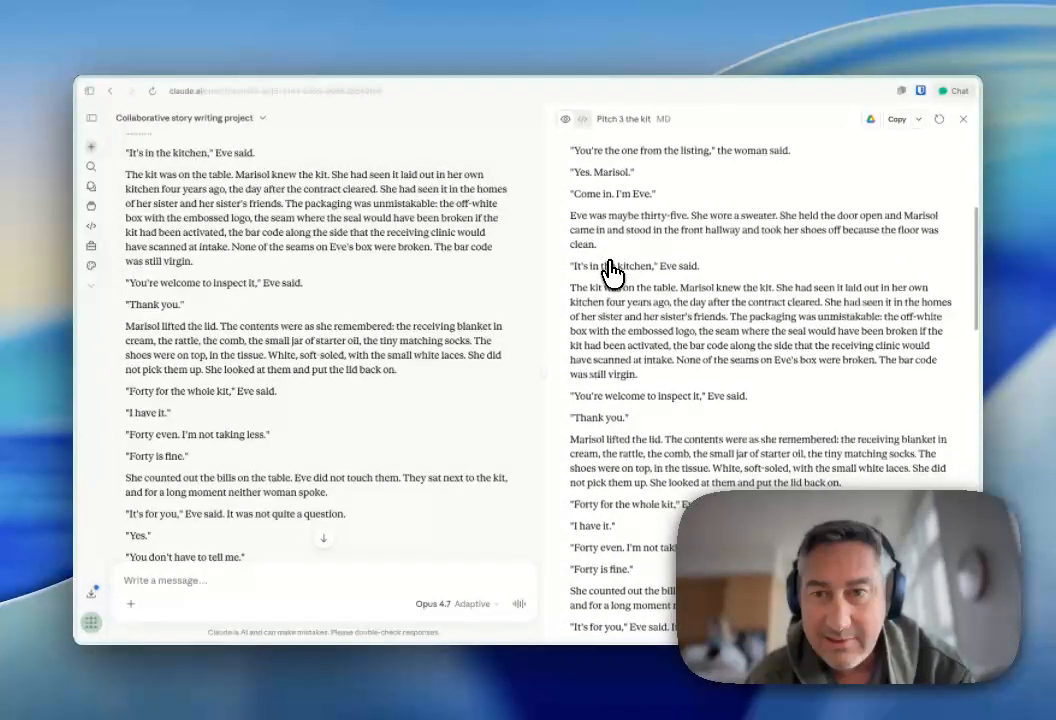
scroll(612, 273, down, 5)
scroll(612, 273, up, 1)
scroll(610, 274, down, 3)
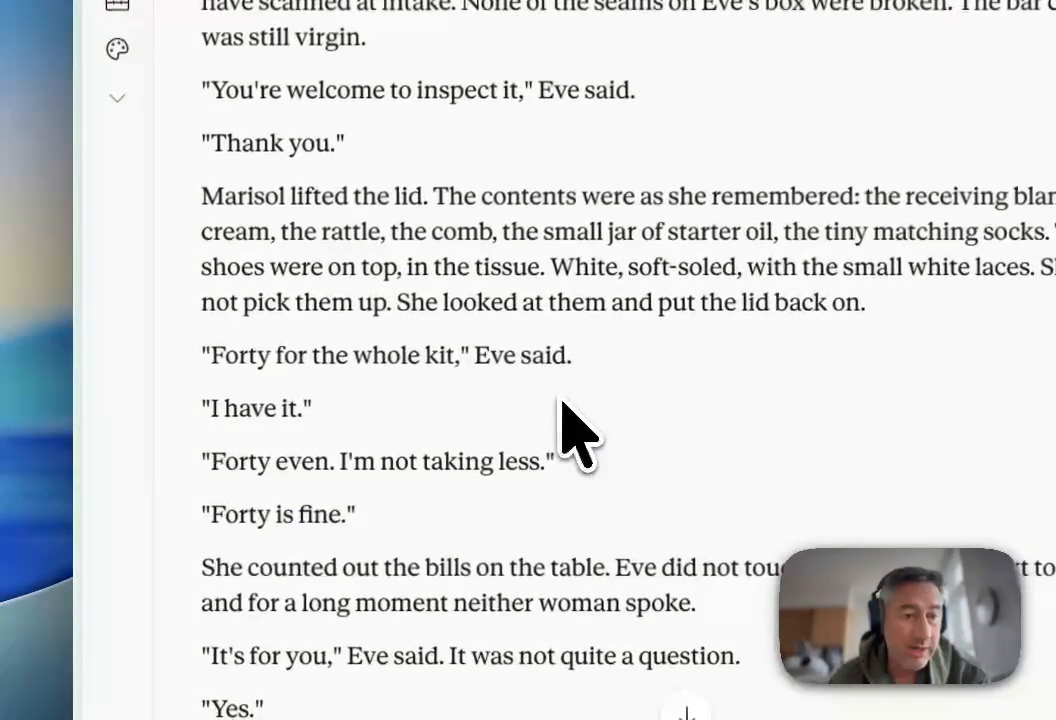
Commit to the Pitch 3 writer by sending the message "Let's lock in the Far Shore. I like it.".
scroll(575, 430, down, 20)
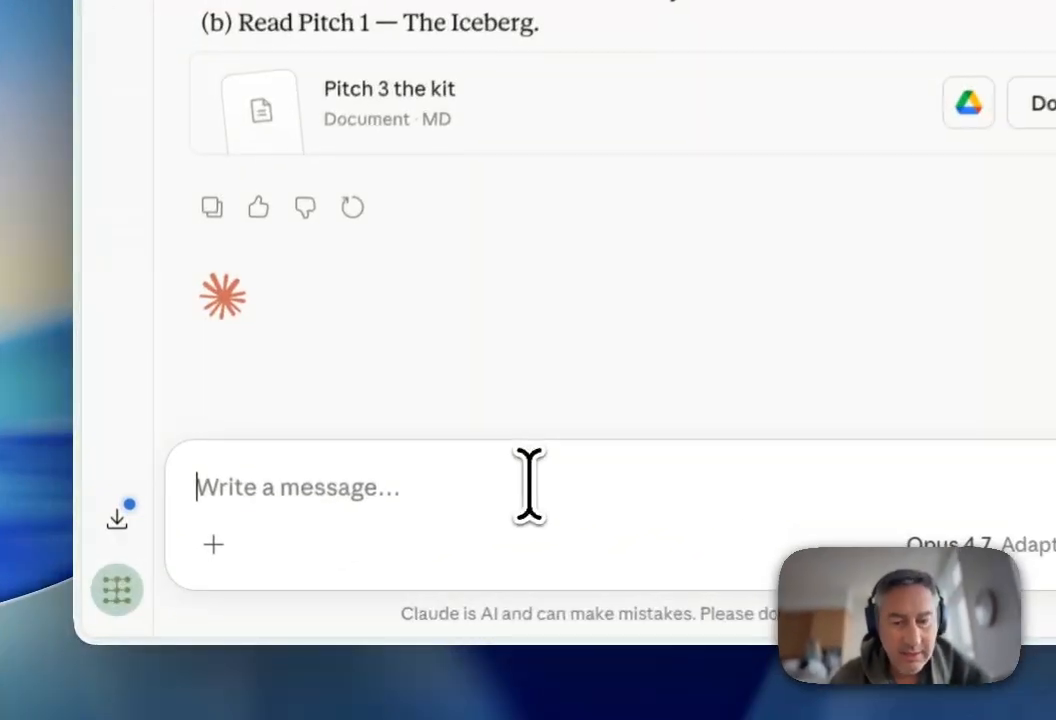
text(Let's lock in)
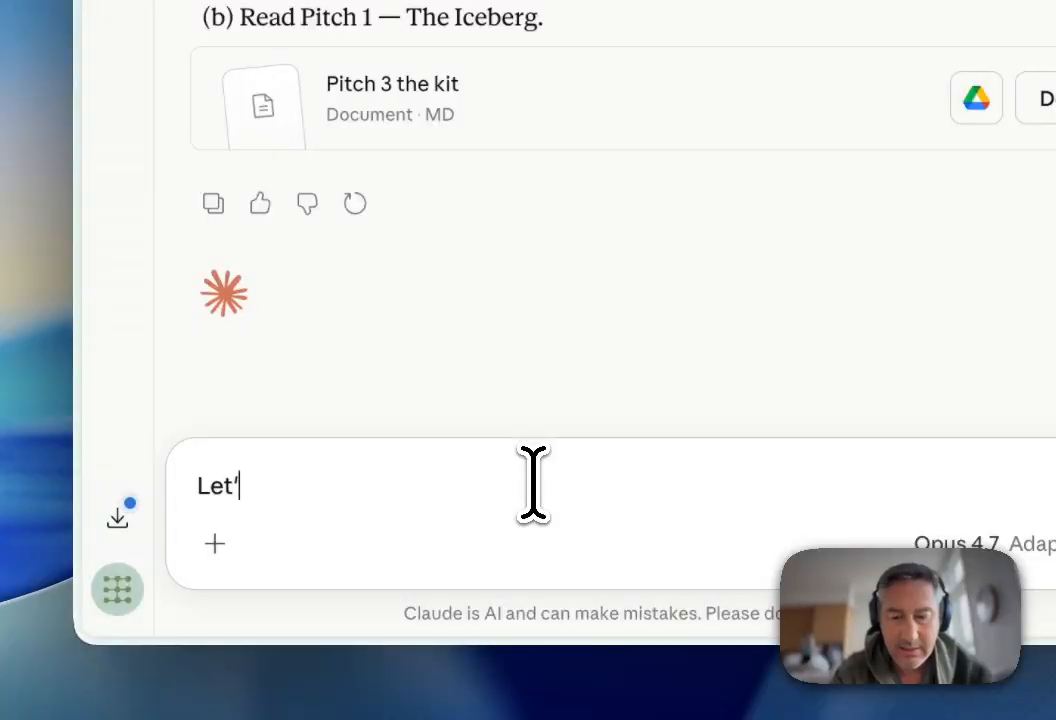
text( the Far Shore.)
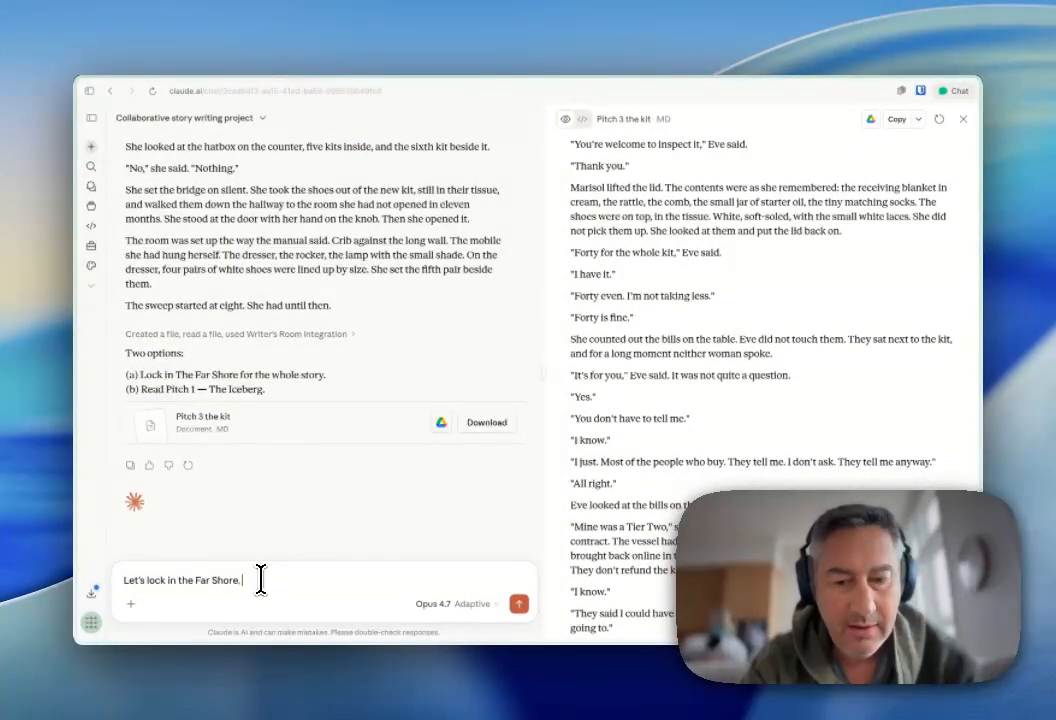
text( I like it.)
key(Return)
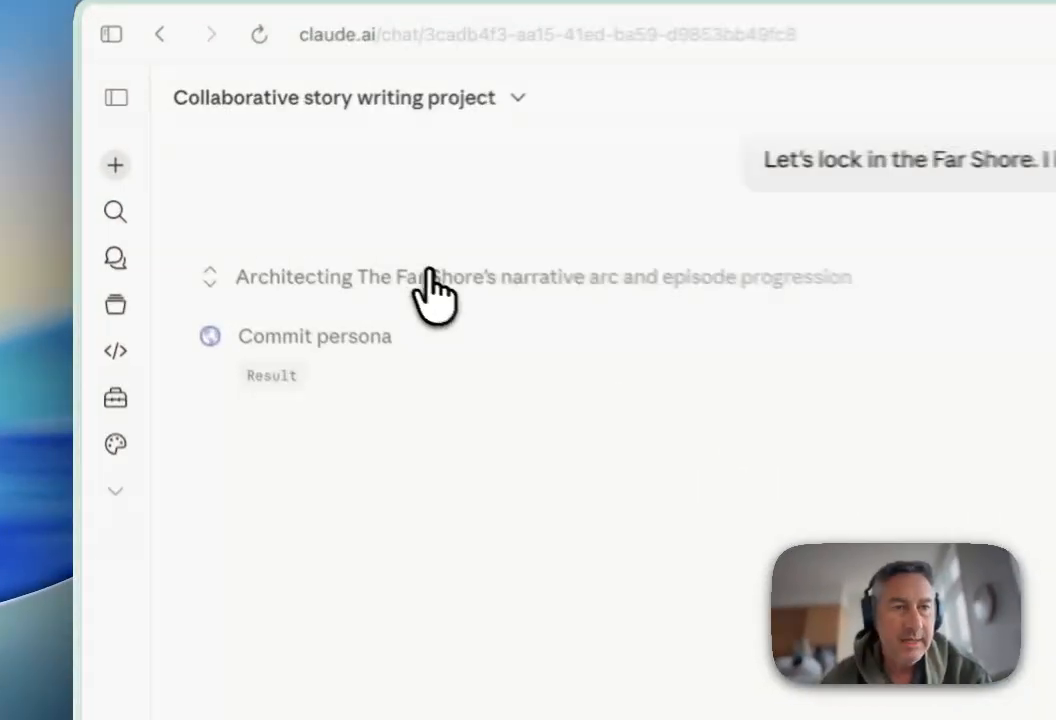
Expand the thinking behind the lock-in reply and read its two options, Episode 2 or Break the story first.
click(222, 197)
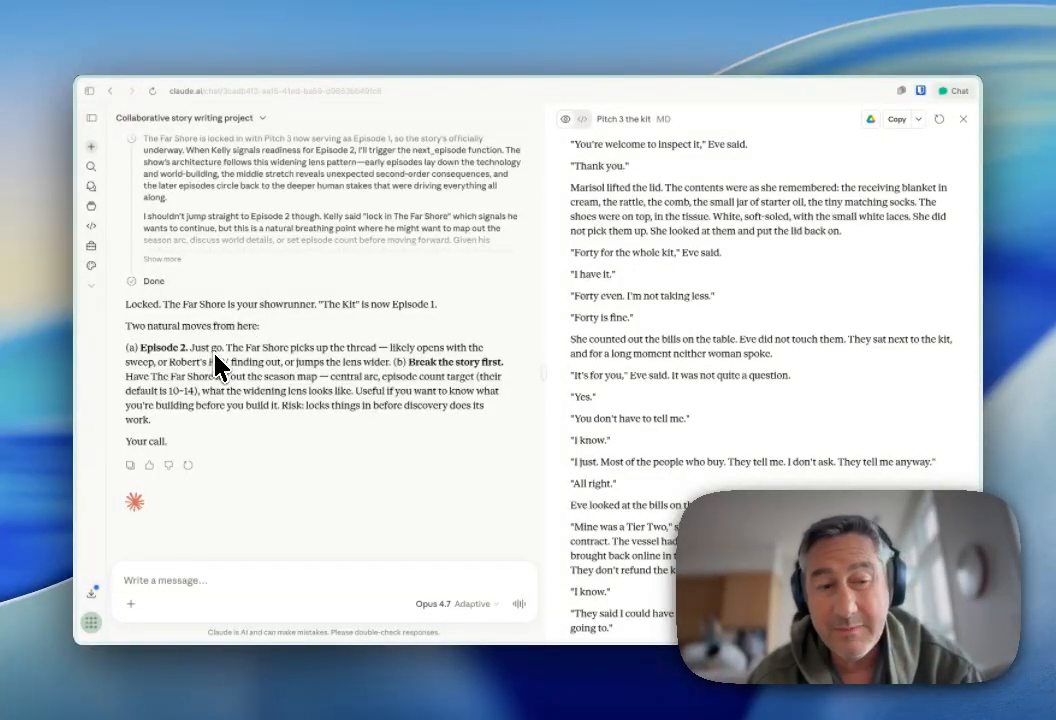
drag(186, 348, 163, 348)
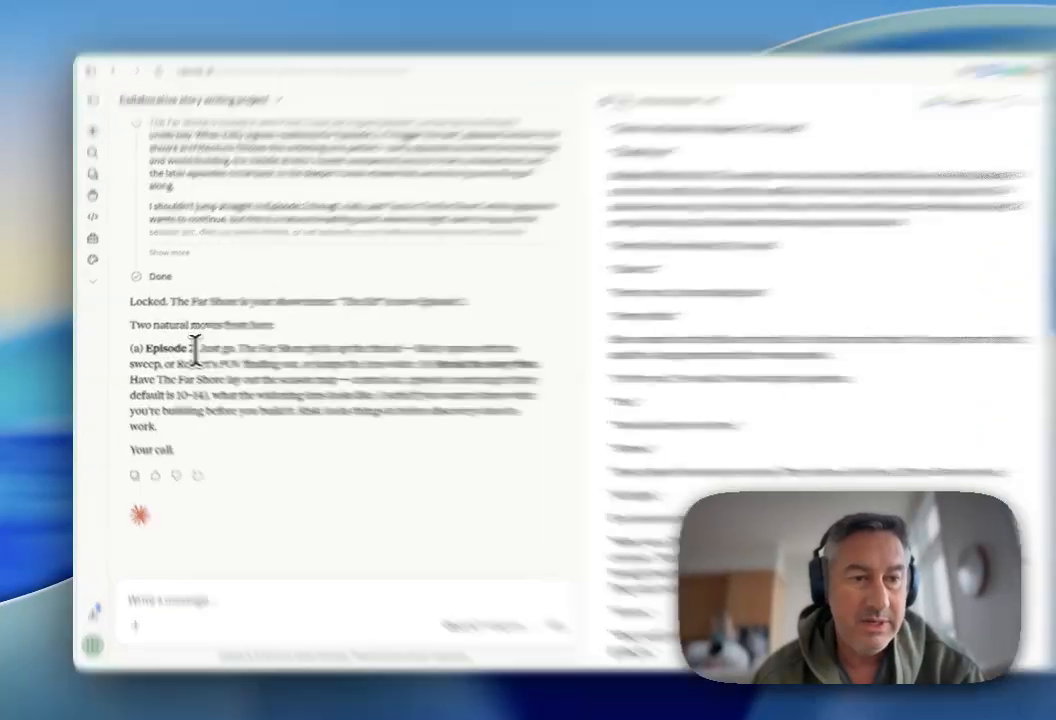
drag(290, 360, 295, 358)
click(412, 358)
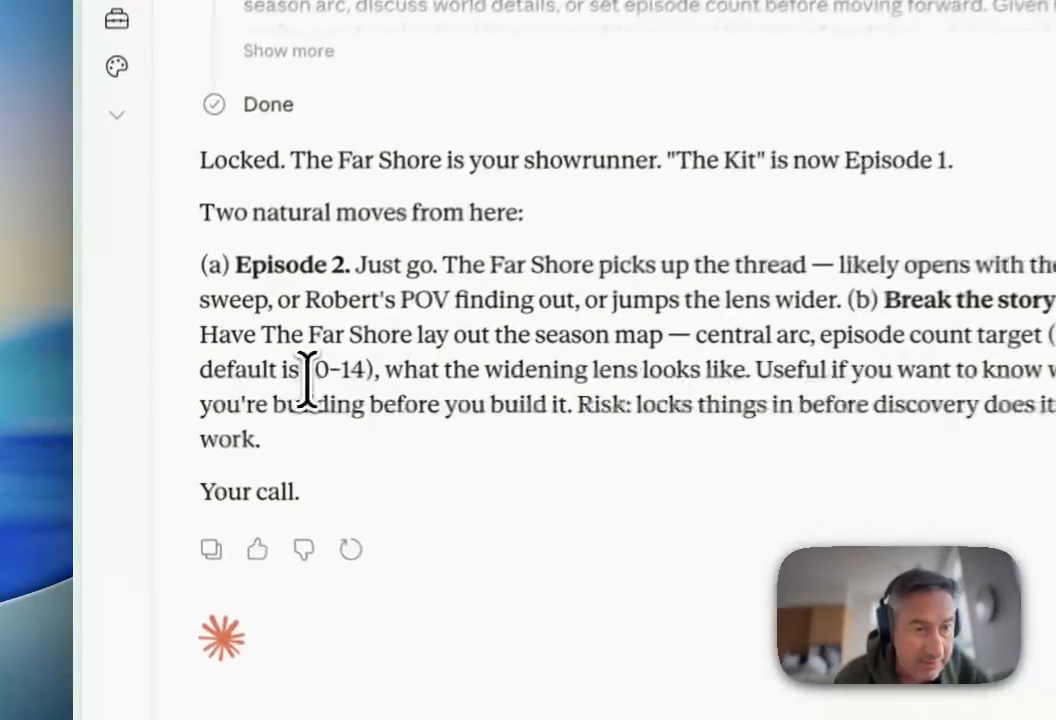
drag(169, 390, 194, 390)
drag(368, 375, 377, 377)
click(377, 370)
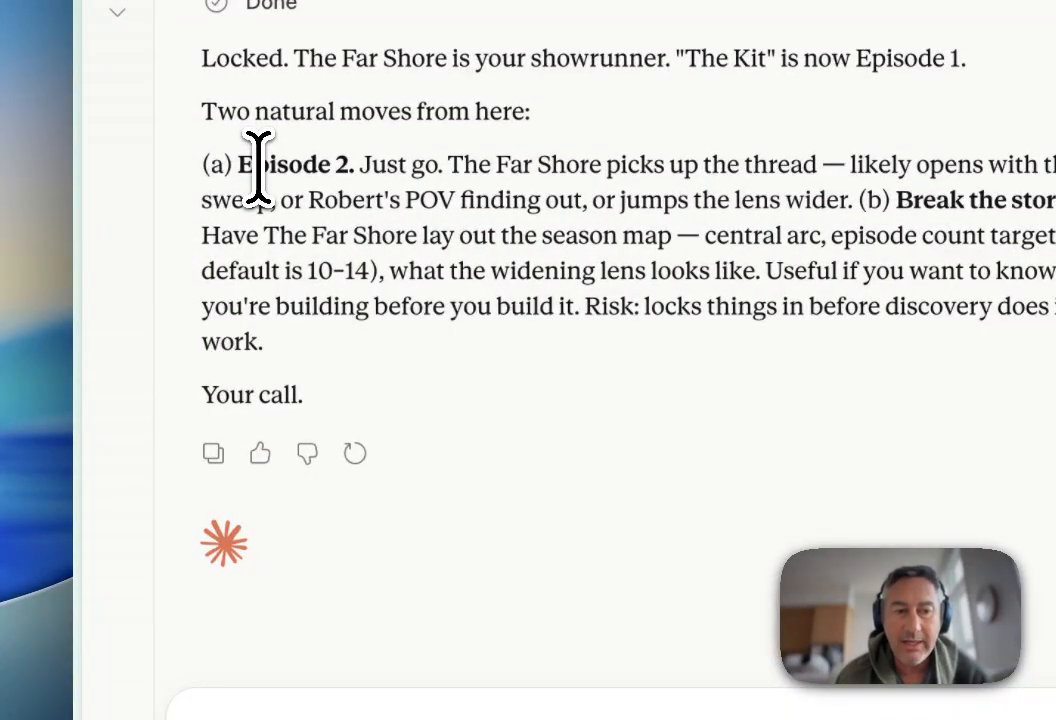
Choose the Episode 2 option by replying "a" in the chat.
click(556, 482)
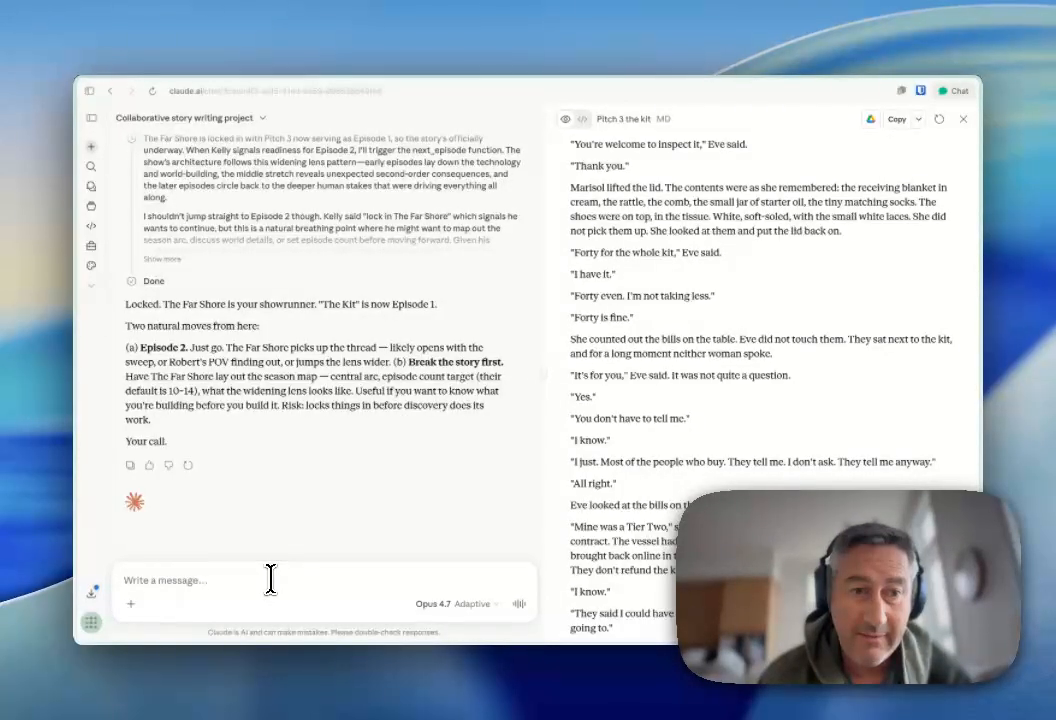
text(a)
key(Return)
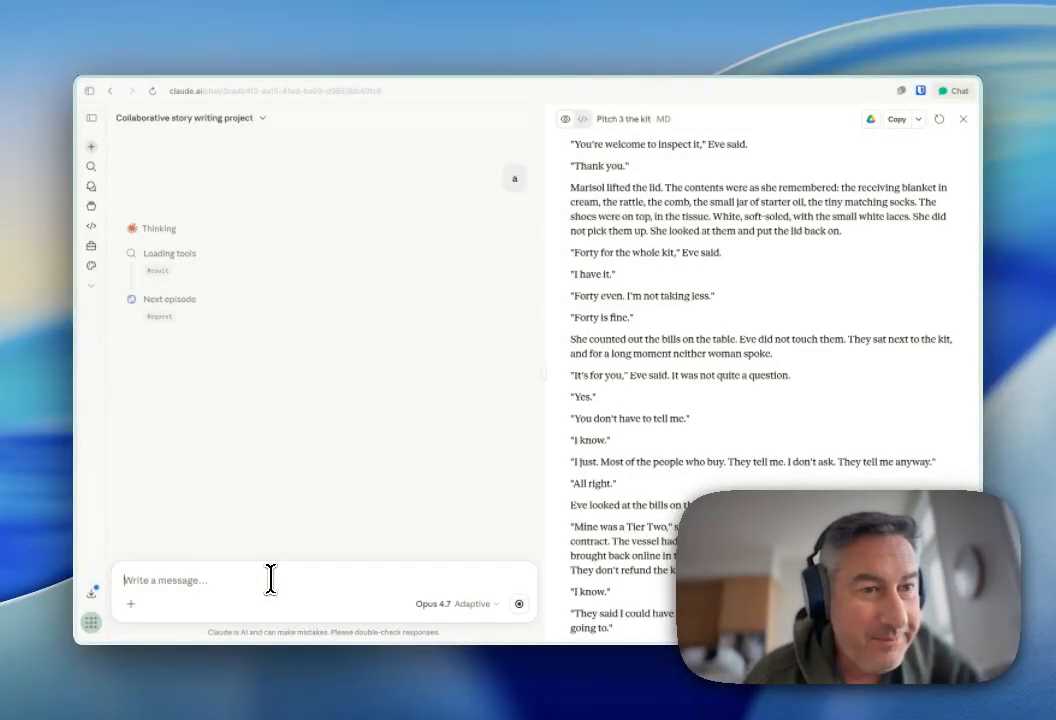
Expand the Next episode tool call and read through its request and response, including the premise and persona style.
mouse_move(78, 641)
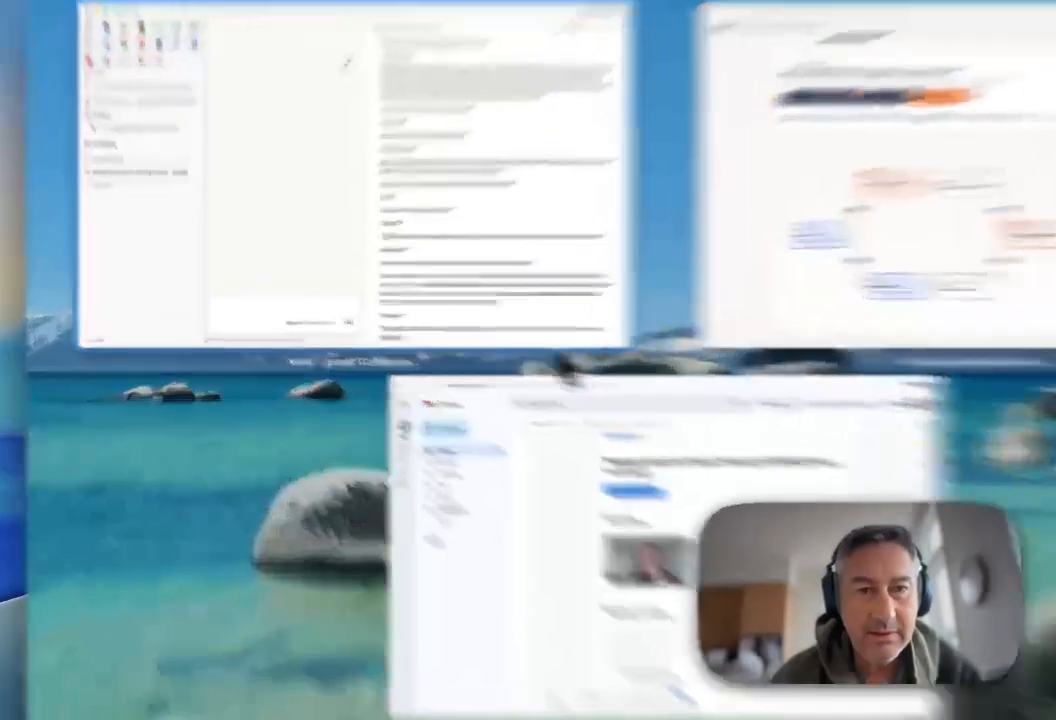
key(Escape)
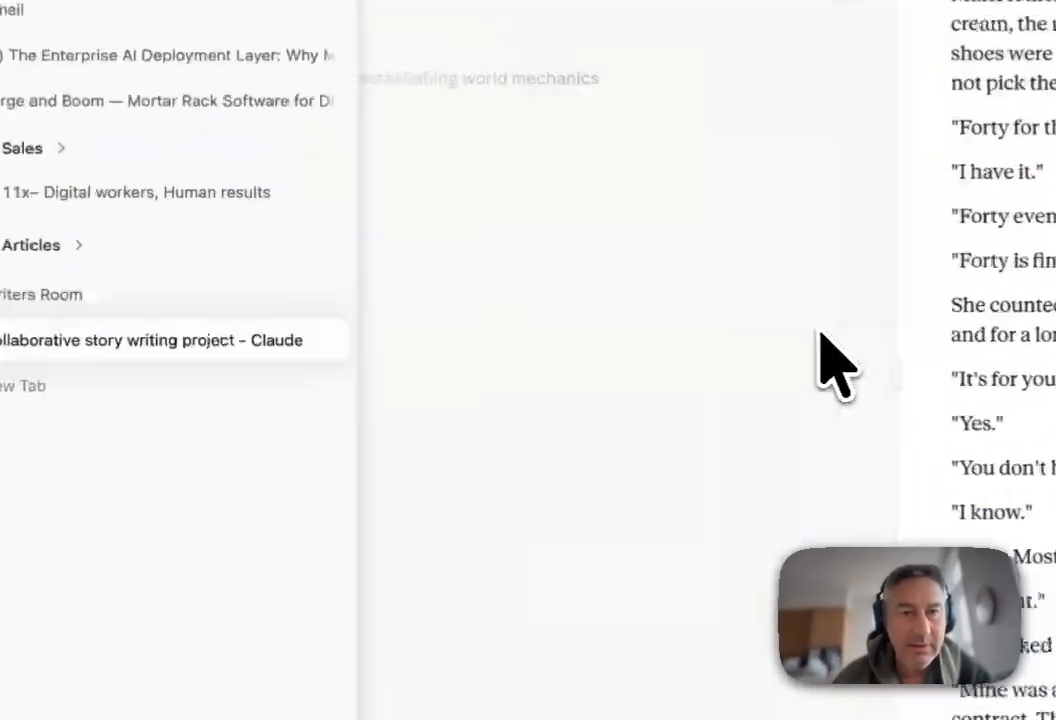
click(352, 282)
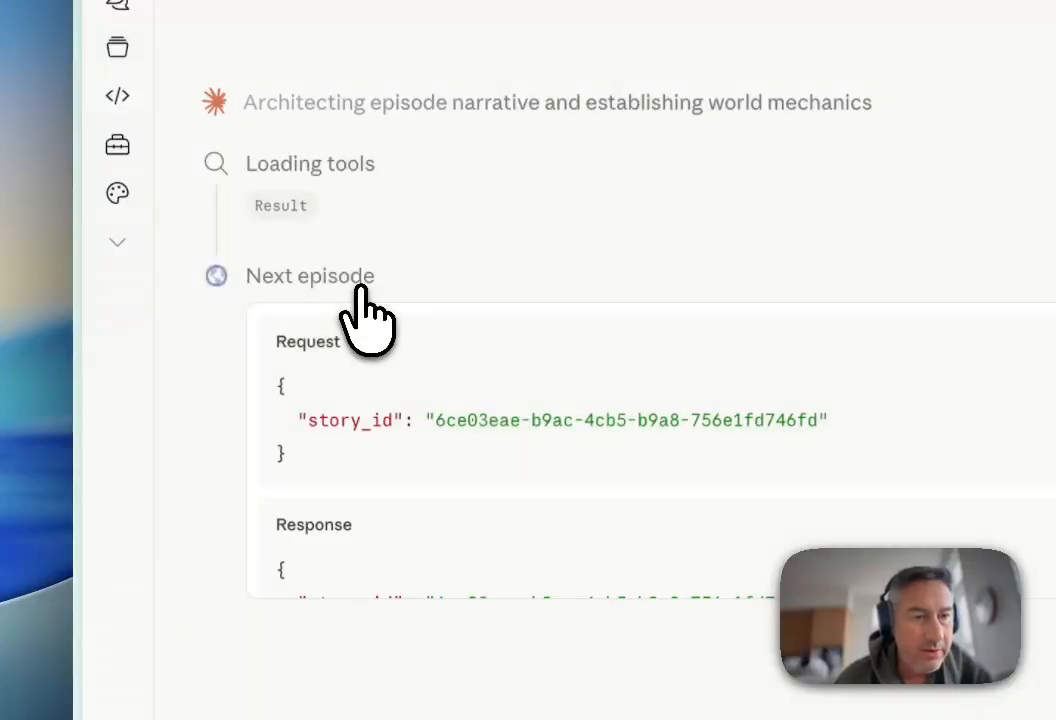
scroll(410, 430, down, 3)
scroll(430, 462, down, 3)
scroll(431, 468, up, 2)
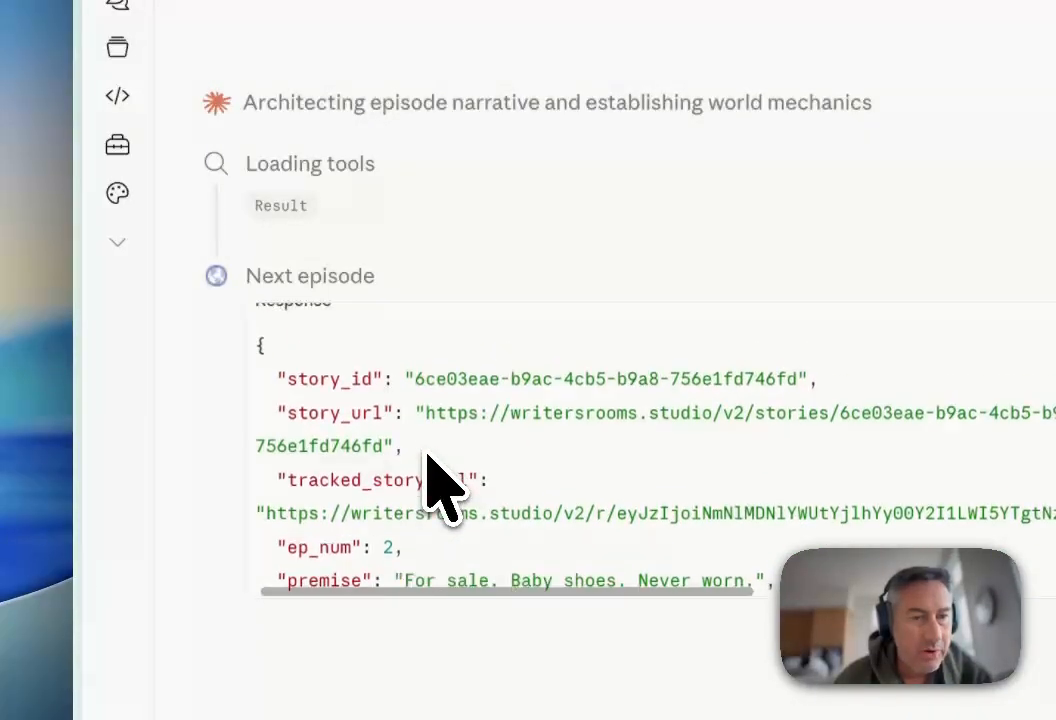
scroll(218, 376, down, 5)
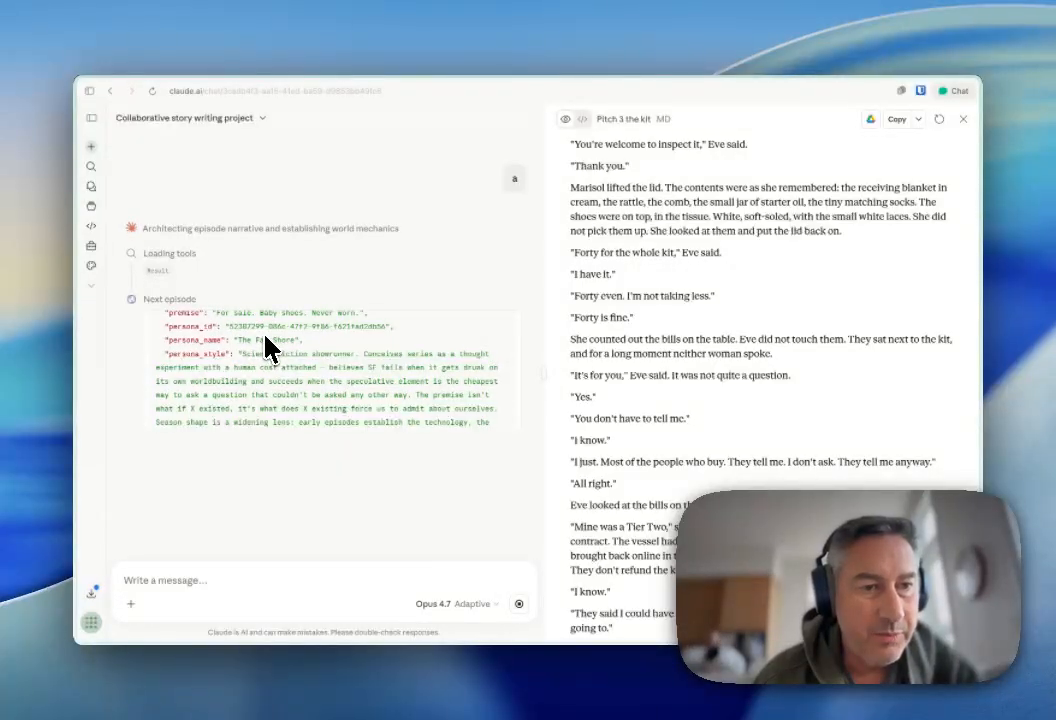
scroll(266, 345, down, 3)
scroll(266, 345, down, 5)
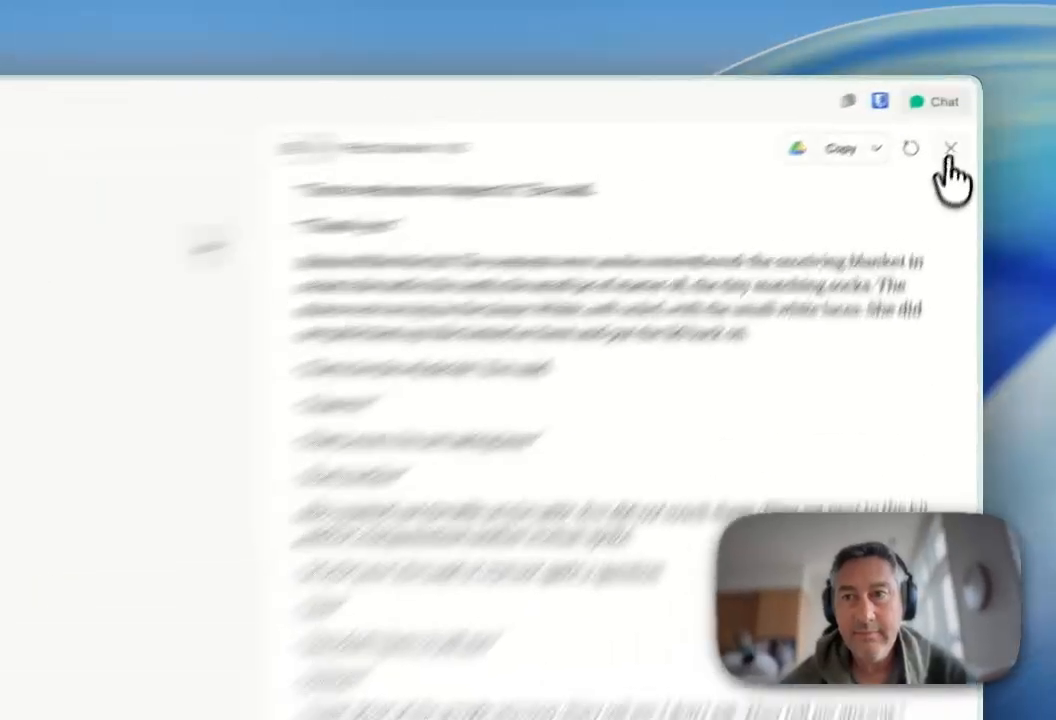
Close the Pitch 3 document, switch to the open Writers Room site, and load its stories page at writersrooms.studio/v2.
click(963, 119)
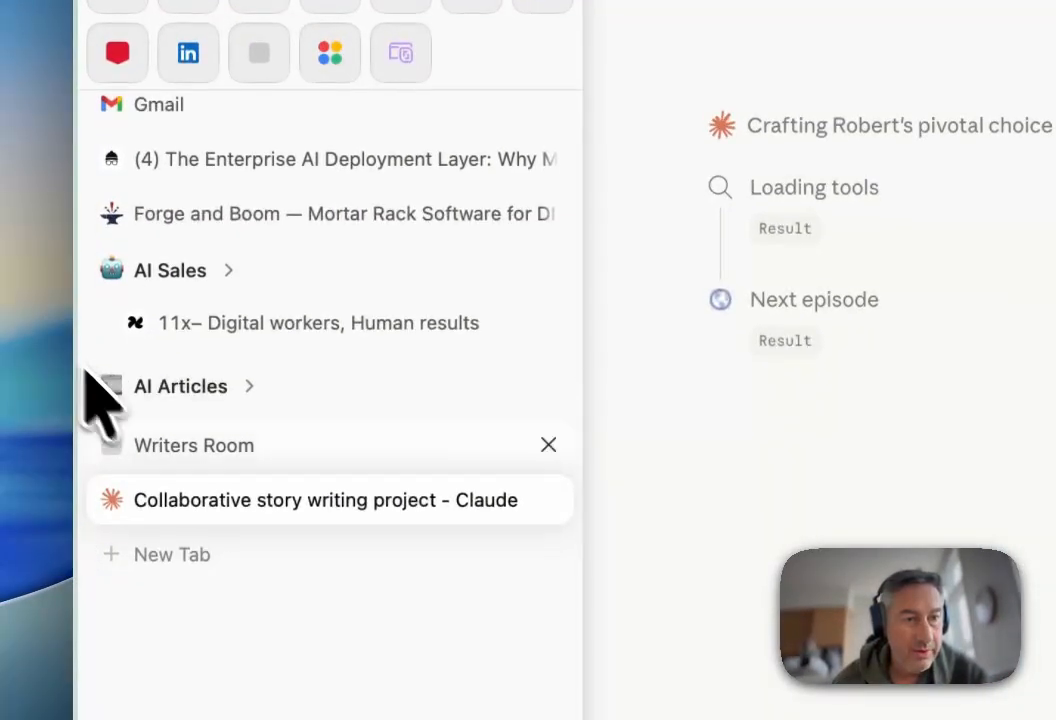
click(186, 465)
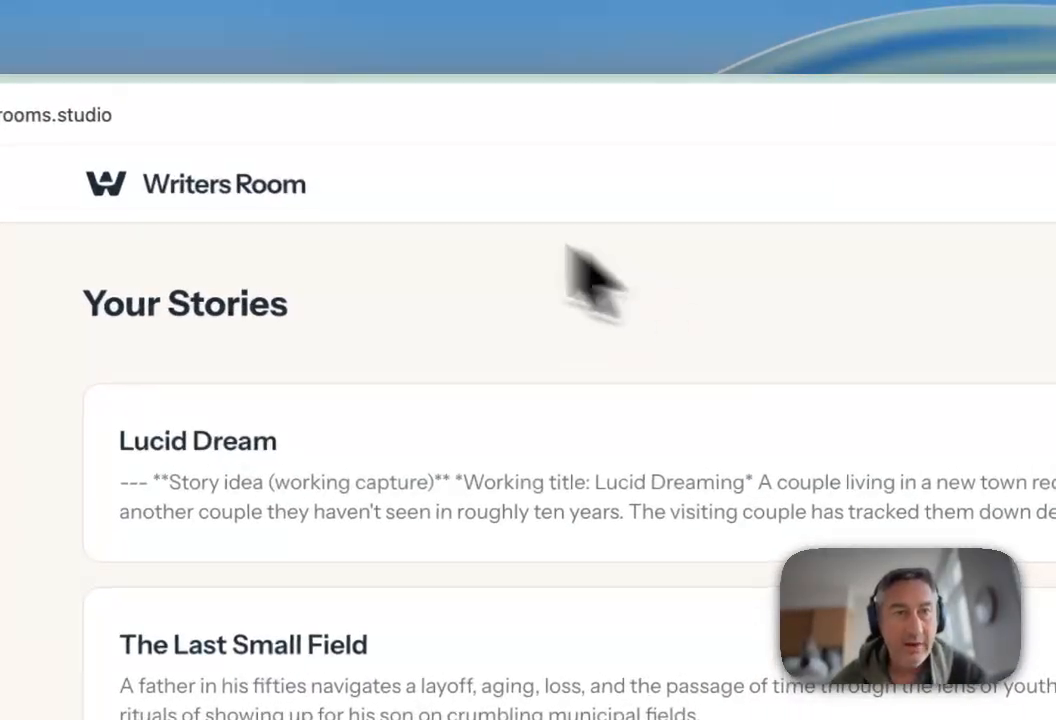
click(400, 90)
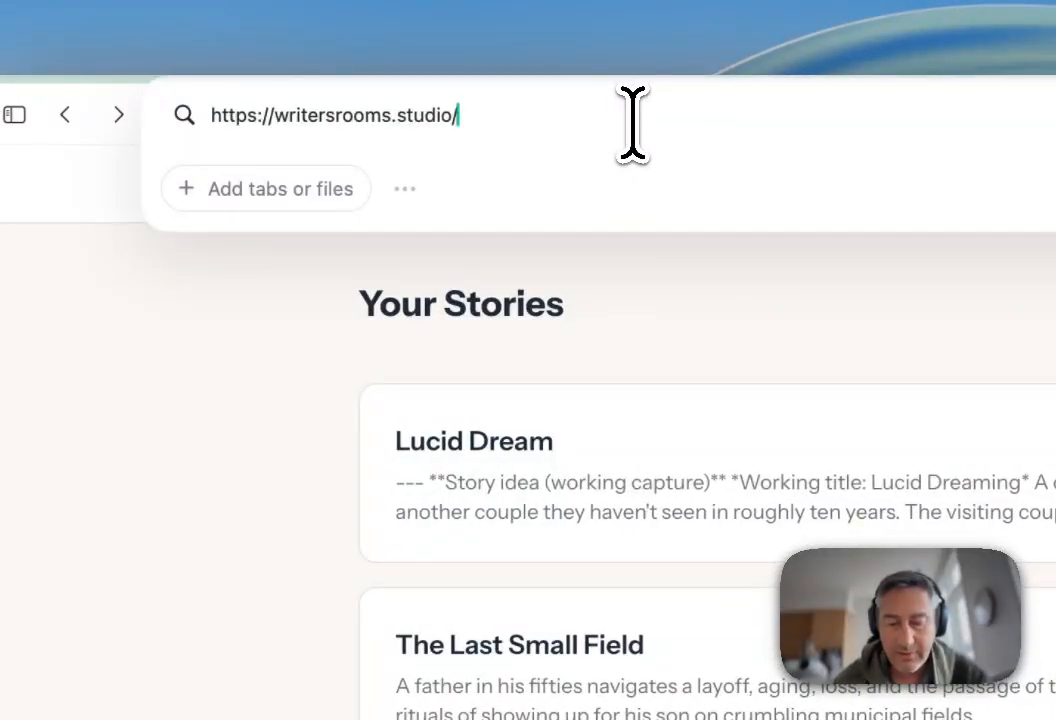
text(v2)
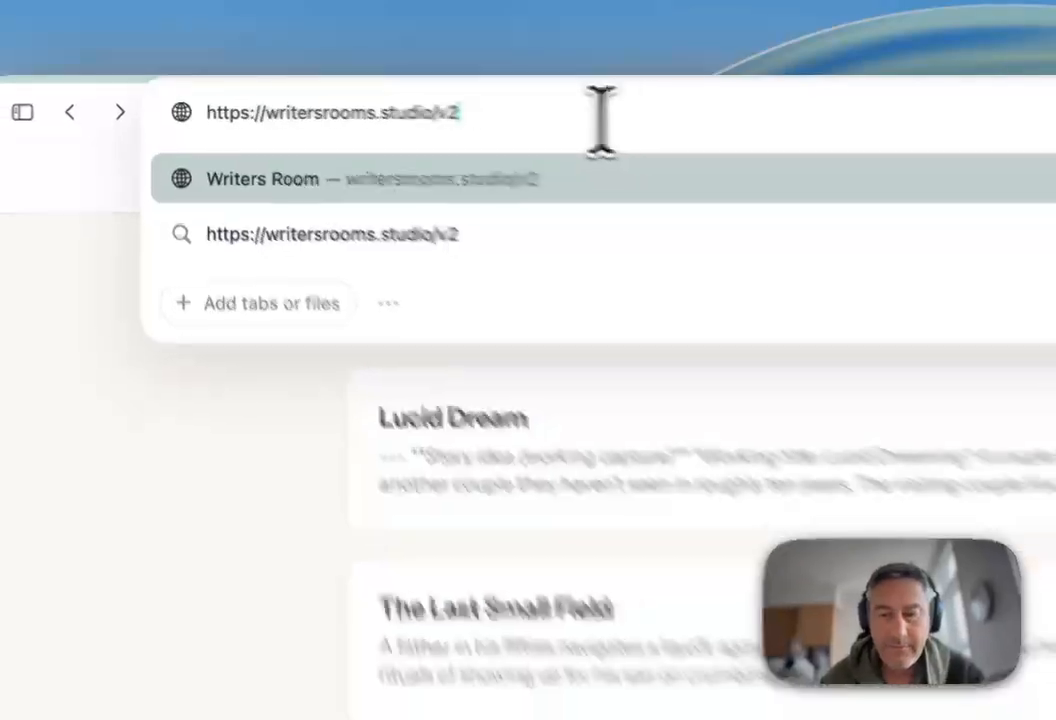
key(Return)
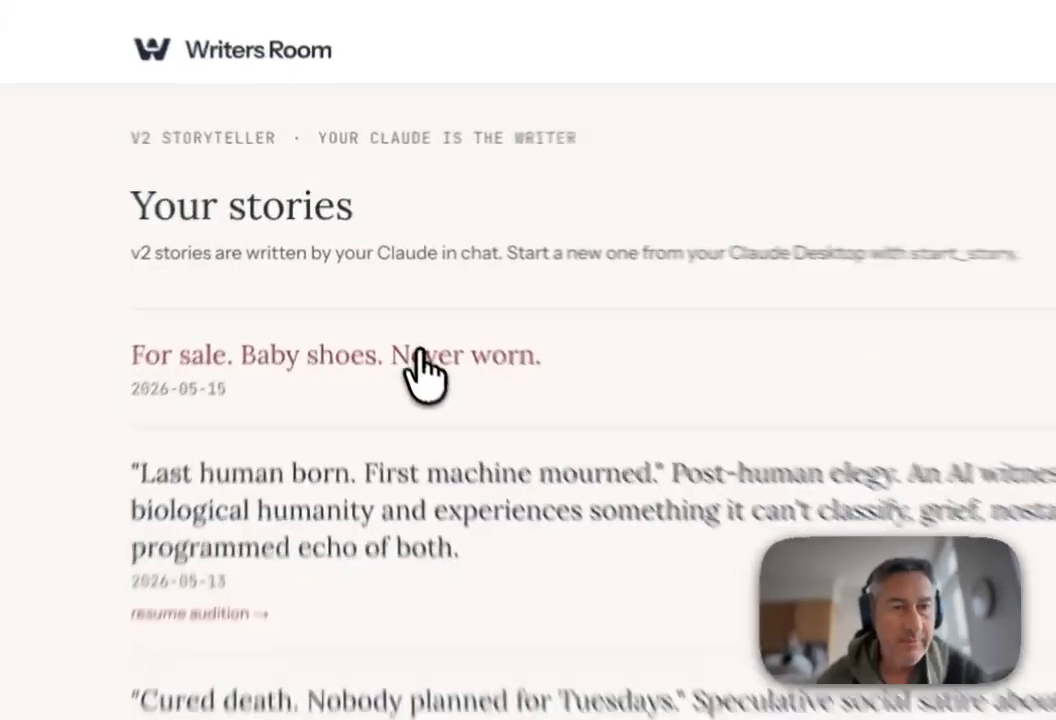
Open the story "For sale. Baby shoes. Never worn." and view its Episode 1, The Kit.
click(358, 258)
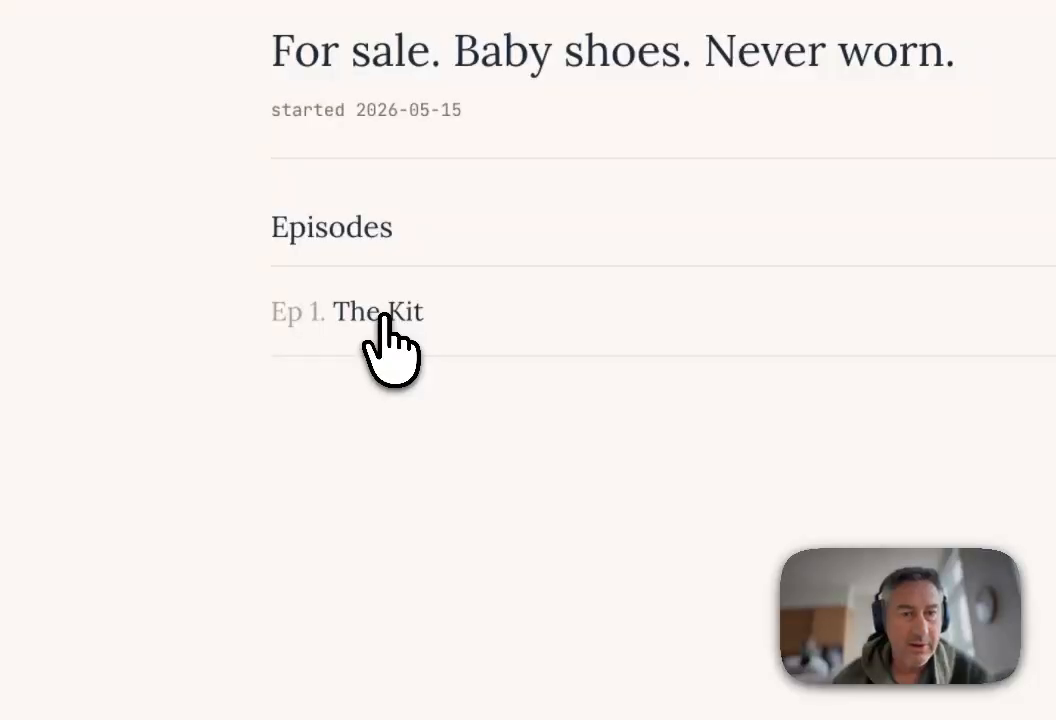
click(383, 320)
scroll(622, 365, down, 8)
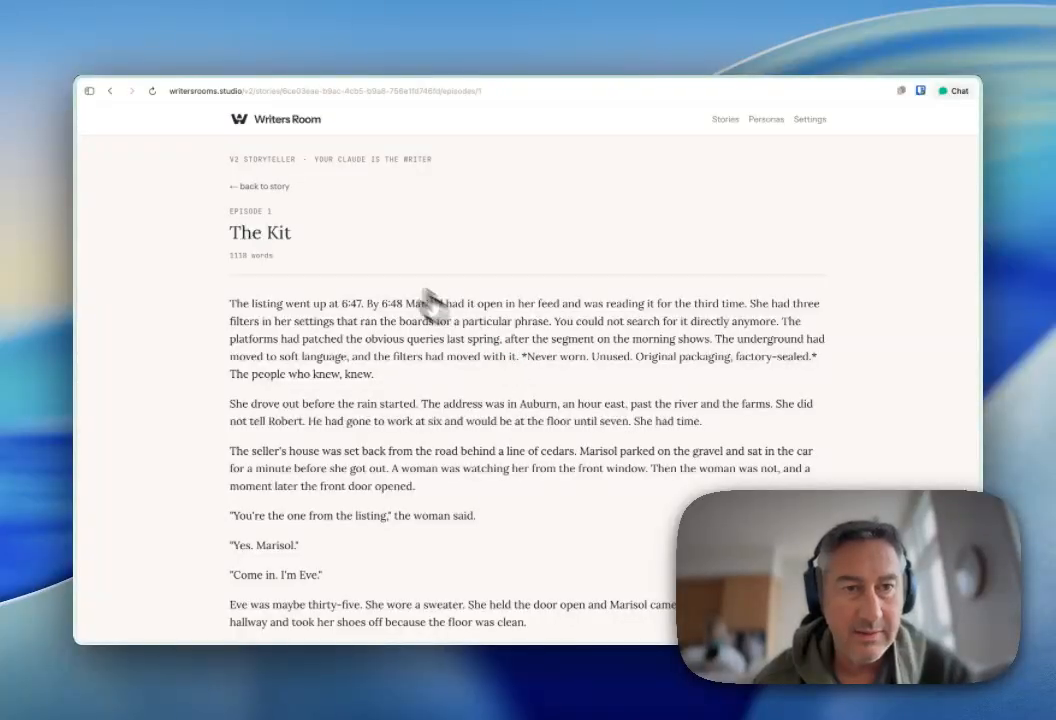
Open the story's audition replay, skim Pitch 2 The Listing and Pitch 3 The Kit, and return to the story page.
click(108, 91)
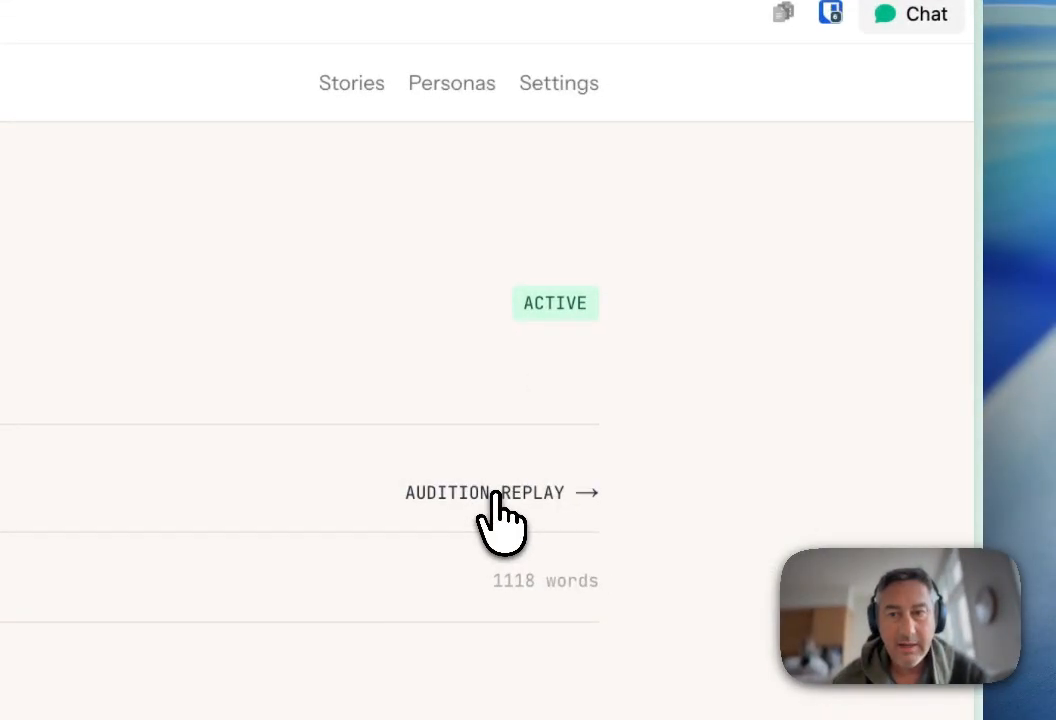
click(500, 490)
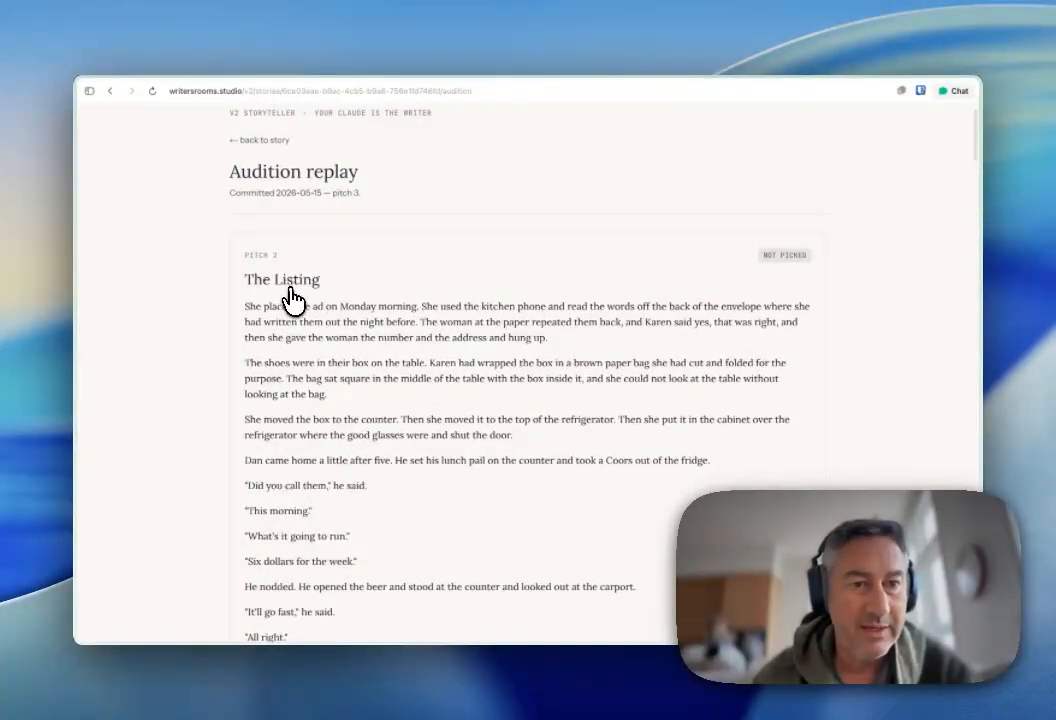
scroll(305, 276, down, 20)
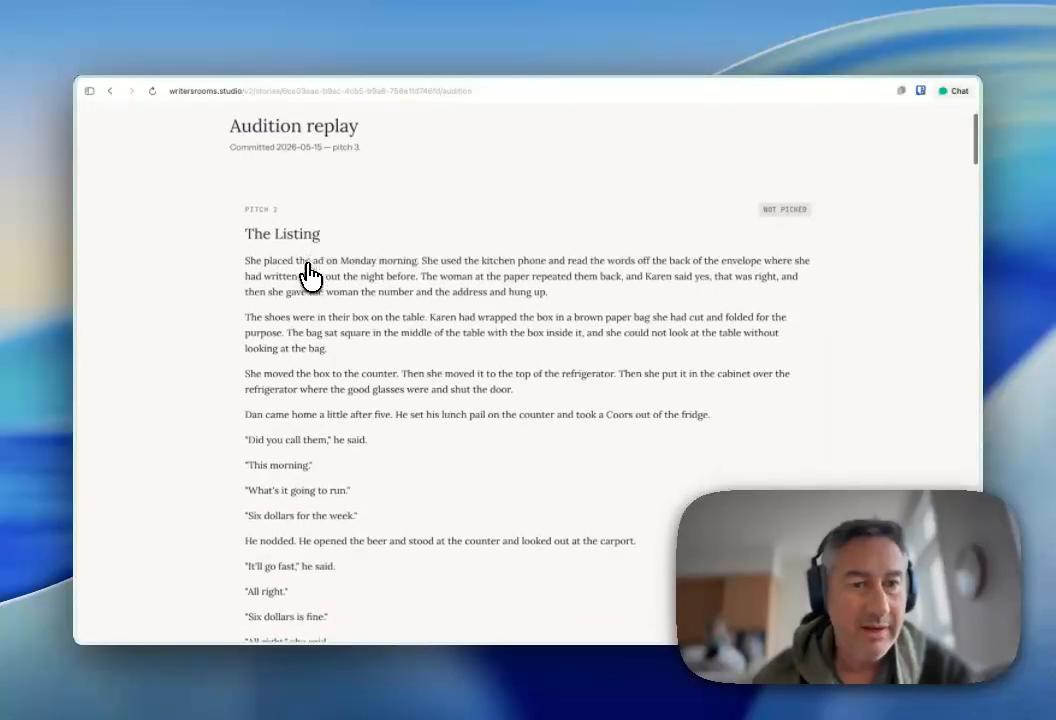
scroll(310, 278, down, 20)
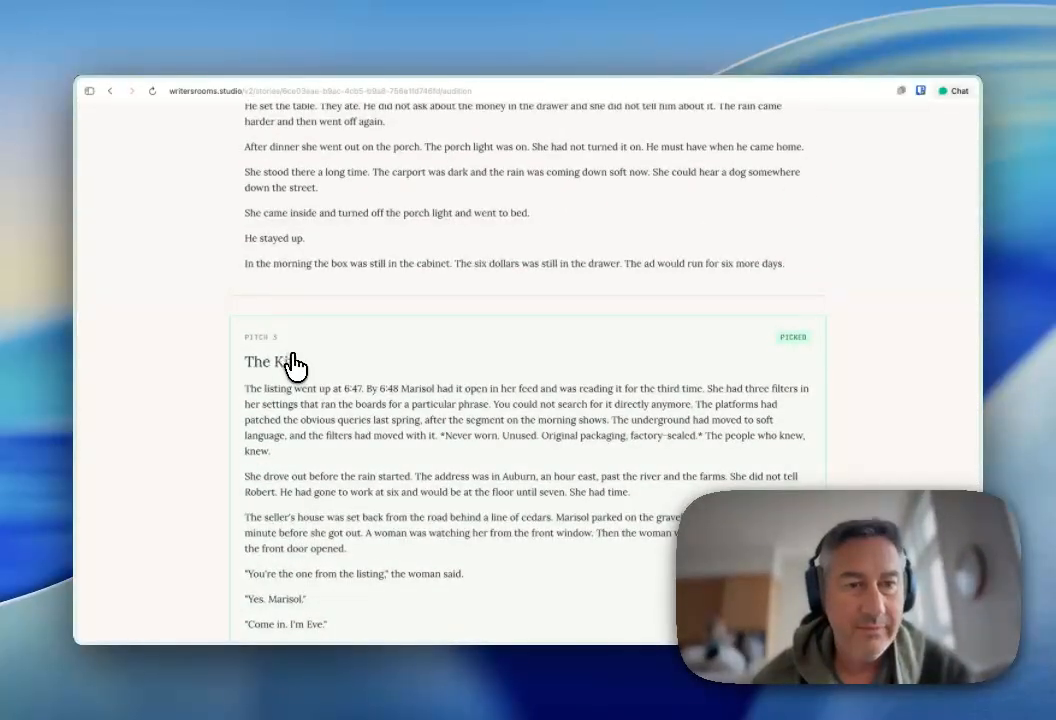
scroll(296, 366, down, 15)
scroll(302, 370, down, 10)
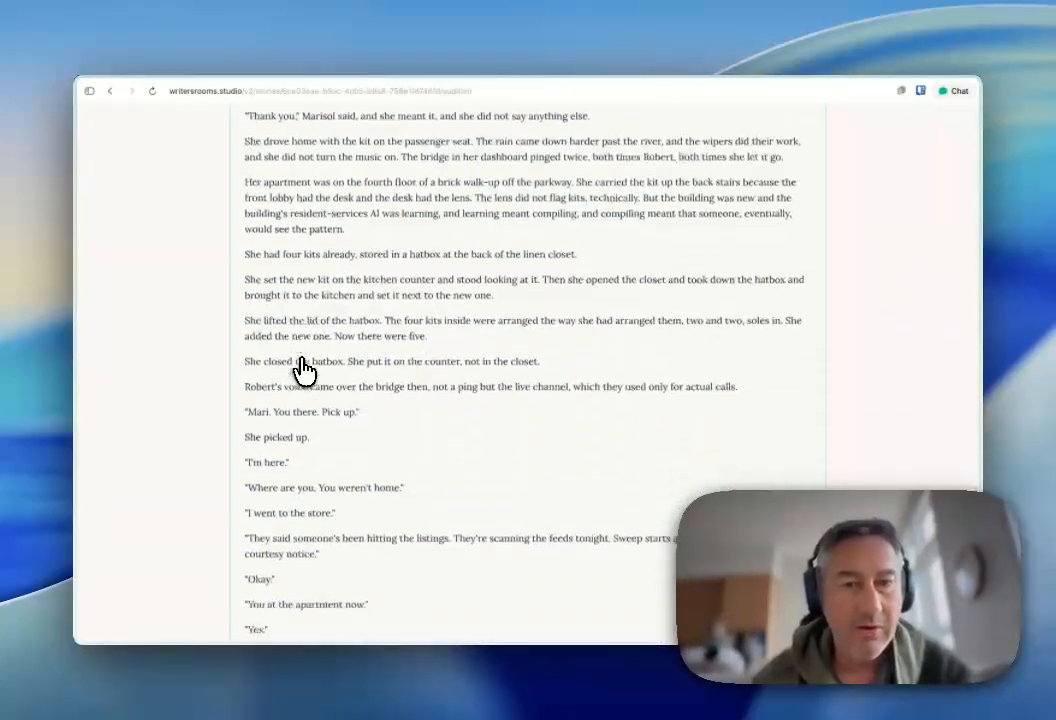
scroll(343, 399, up, 13)
scroll(343, 399, up, 20)
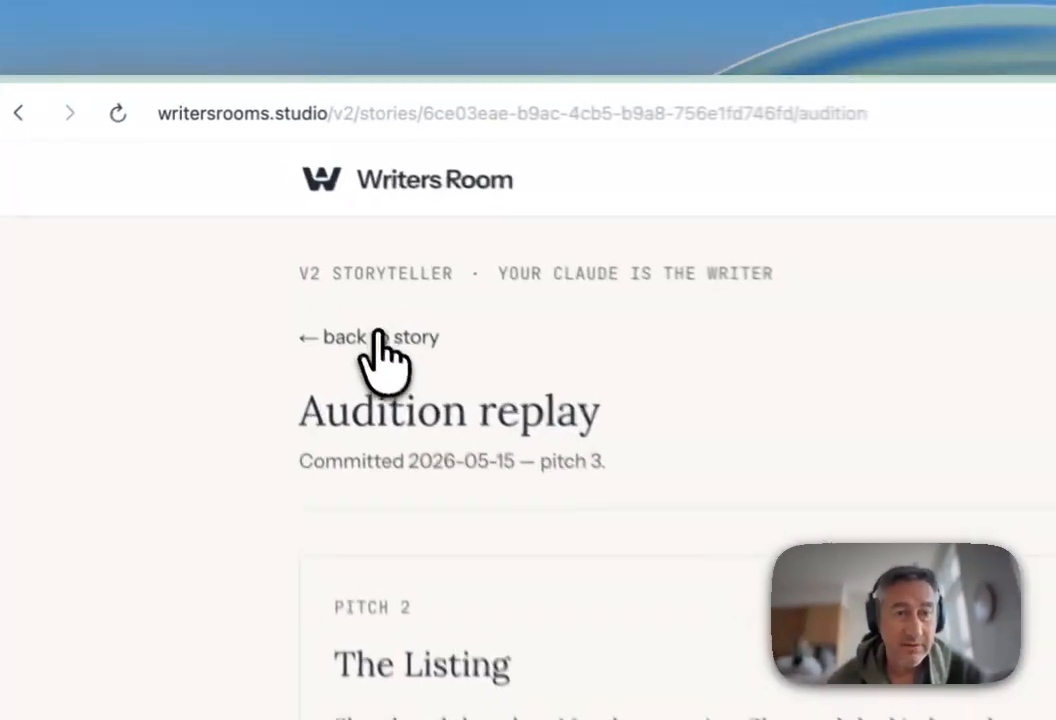
click(262, 188)
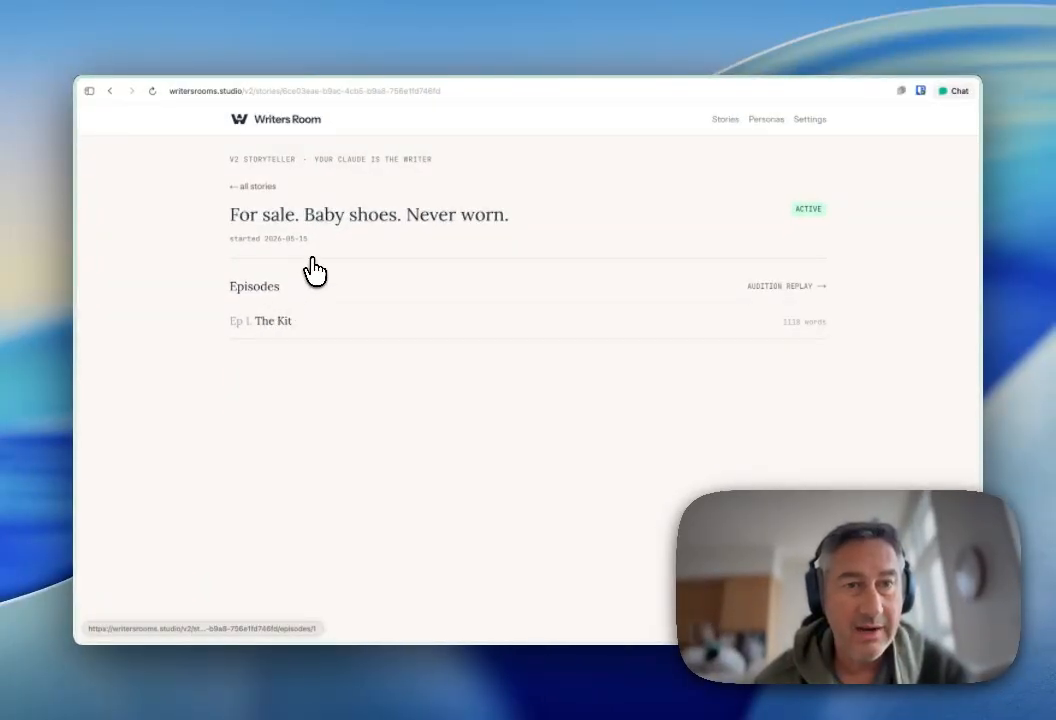
Switch to the Collaborative story writing project chat in Claude and read The Floor through to the Save episode call.
mouse_move(78, 290)
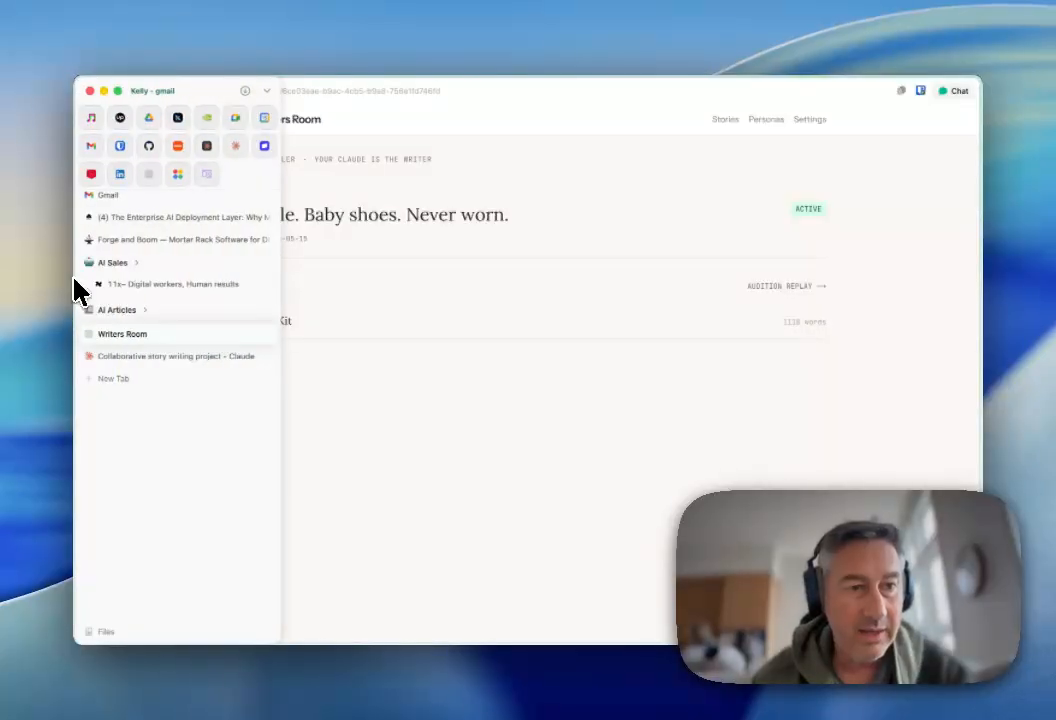
click(99, 353)
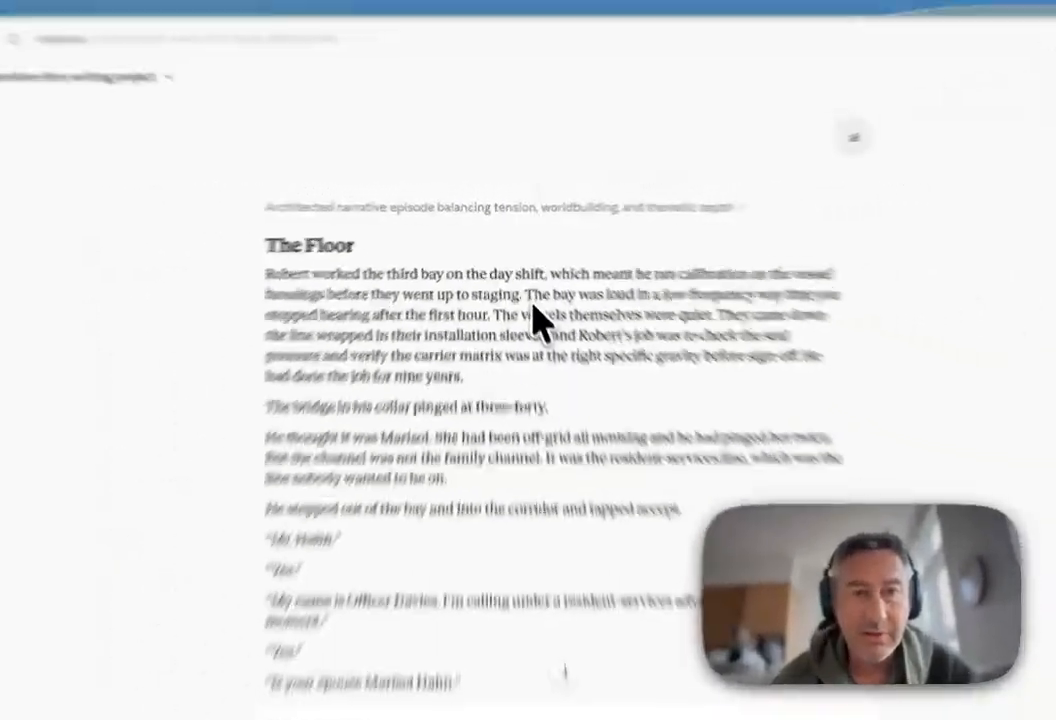
scroll(566, 370, down, 10)
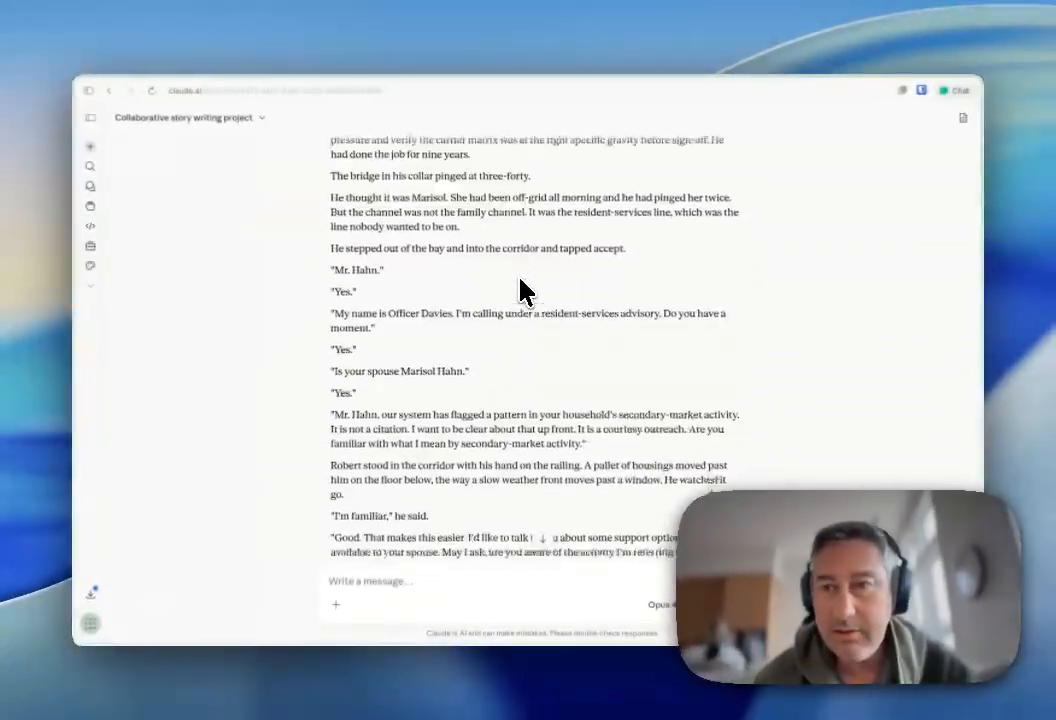
scroll(525, 292, down, 15)
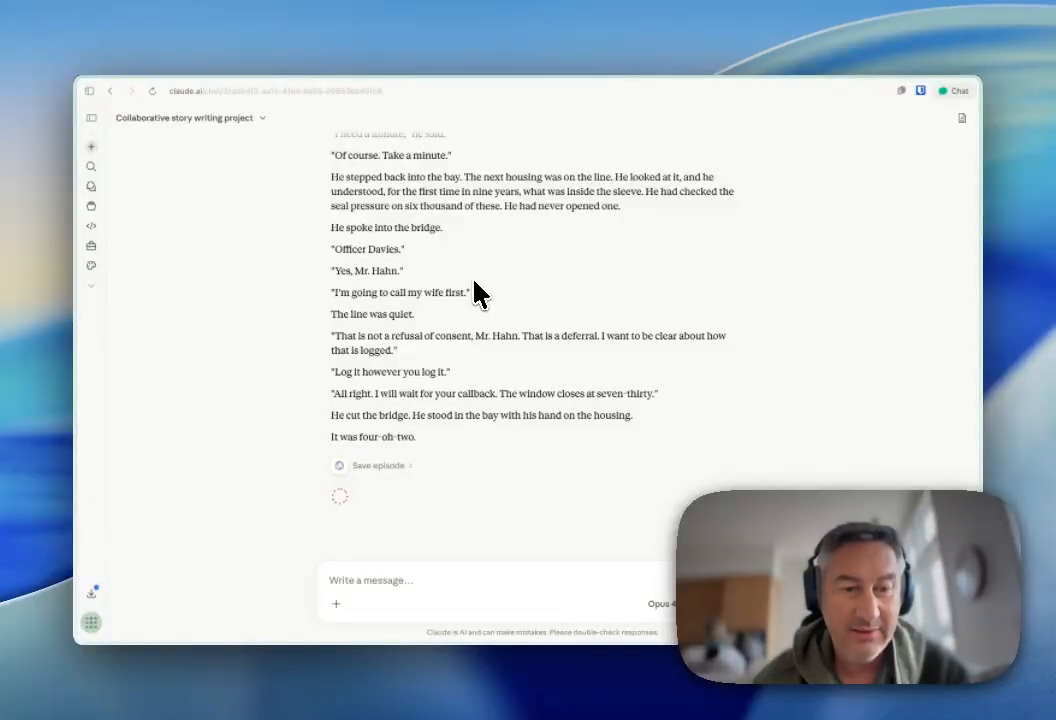
Check Episode 2, The Floor, on the Writers Room story page, and return to Claude to view the Episode 2 document from its beginning.
mouse_move(95, 350)
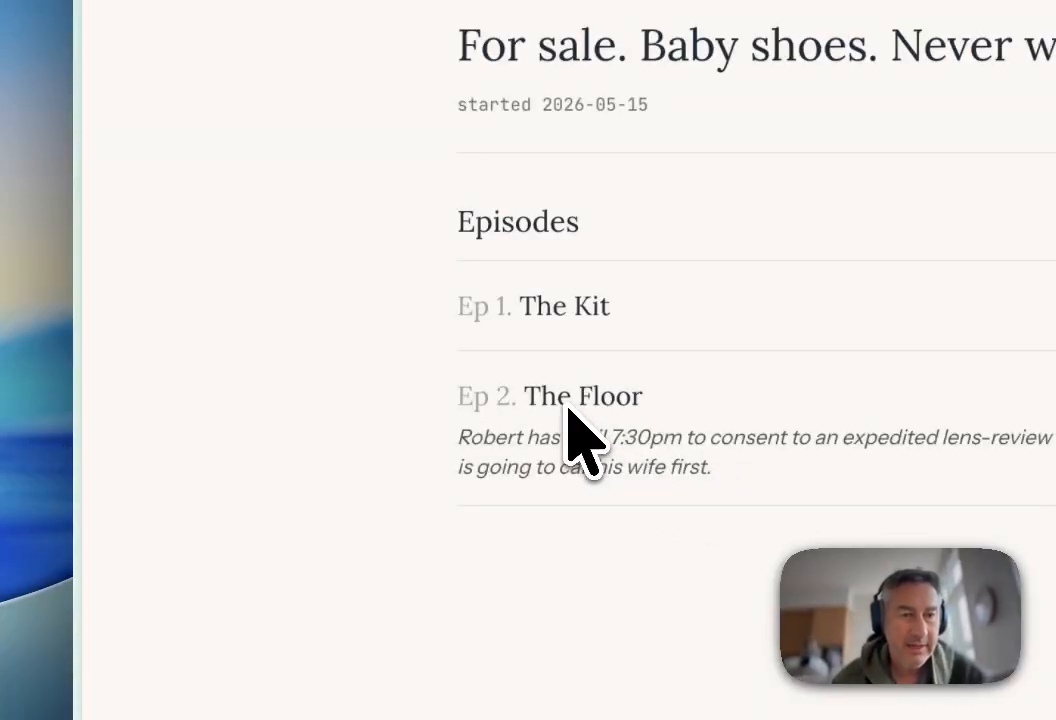
scroll(573, 436, down, 2)
mouse_move(150, 375)
click(185, 306)
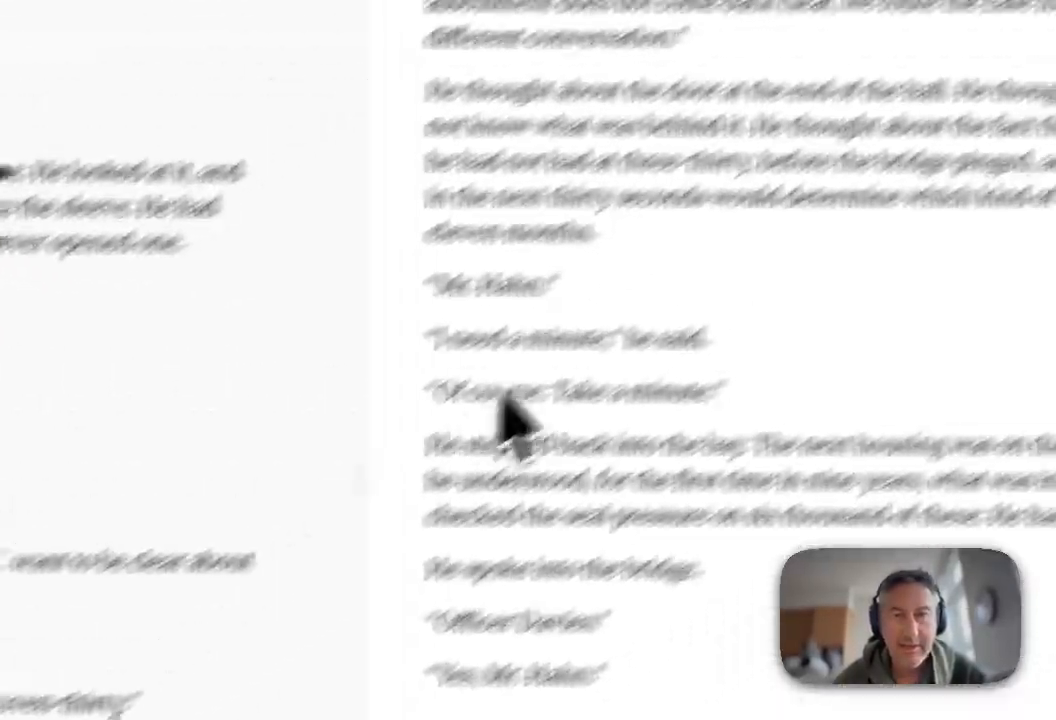
scroll(677, 271, up, 15)
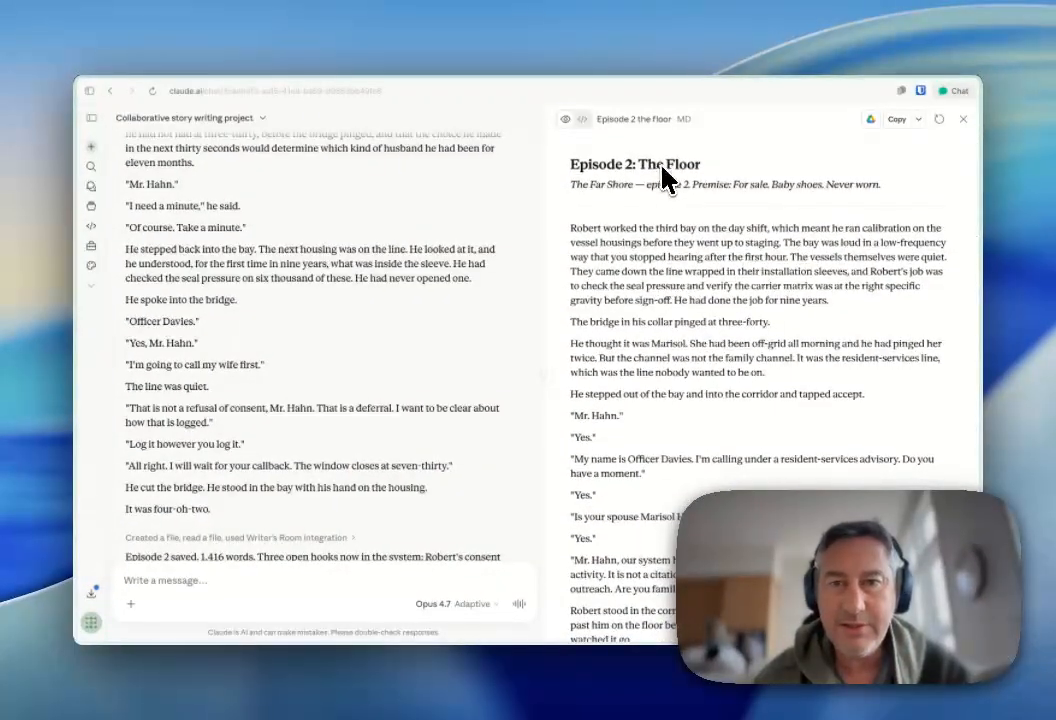
scroll(658, 220, down, 1)
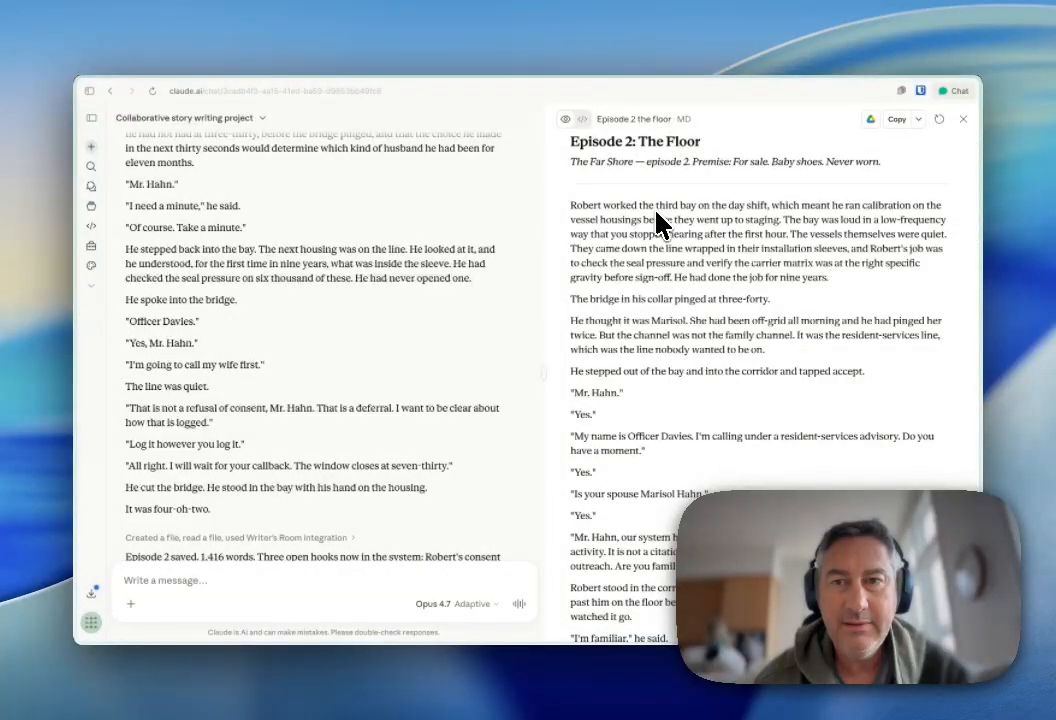